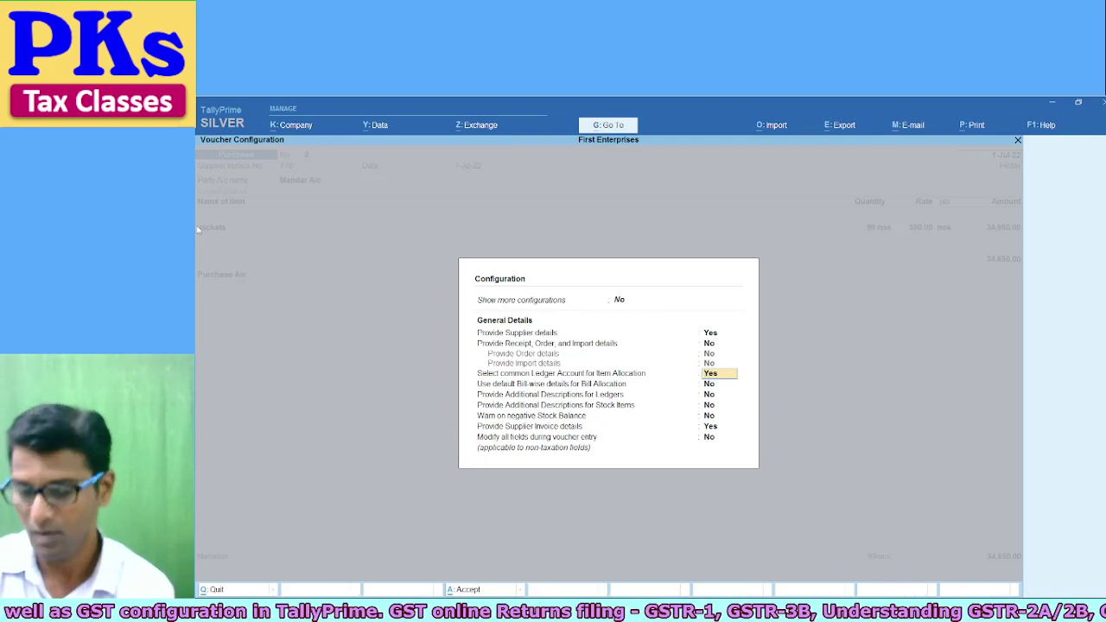
# - Accept the voucher configuration with common ledger account for item allocation set to Yes, and abandon the unsaved jackets purchase voucher
pyautogui.hotkey('ctrl', 'a')
pyautogui.press('BackSpace')
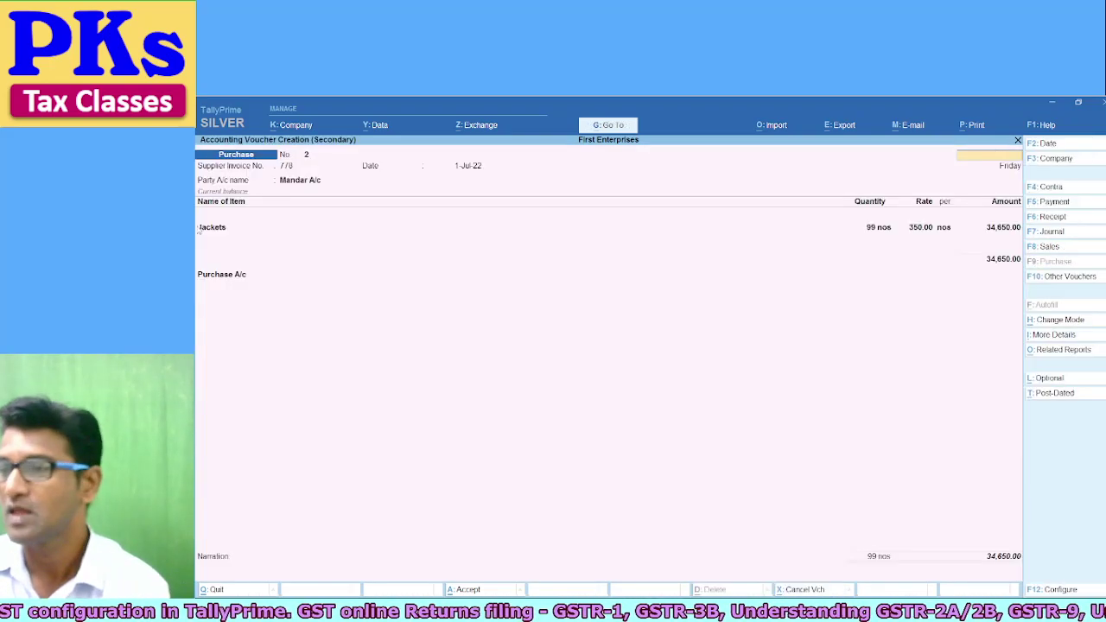
pyautogui.press('Escape')
pyautogui.press('y')
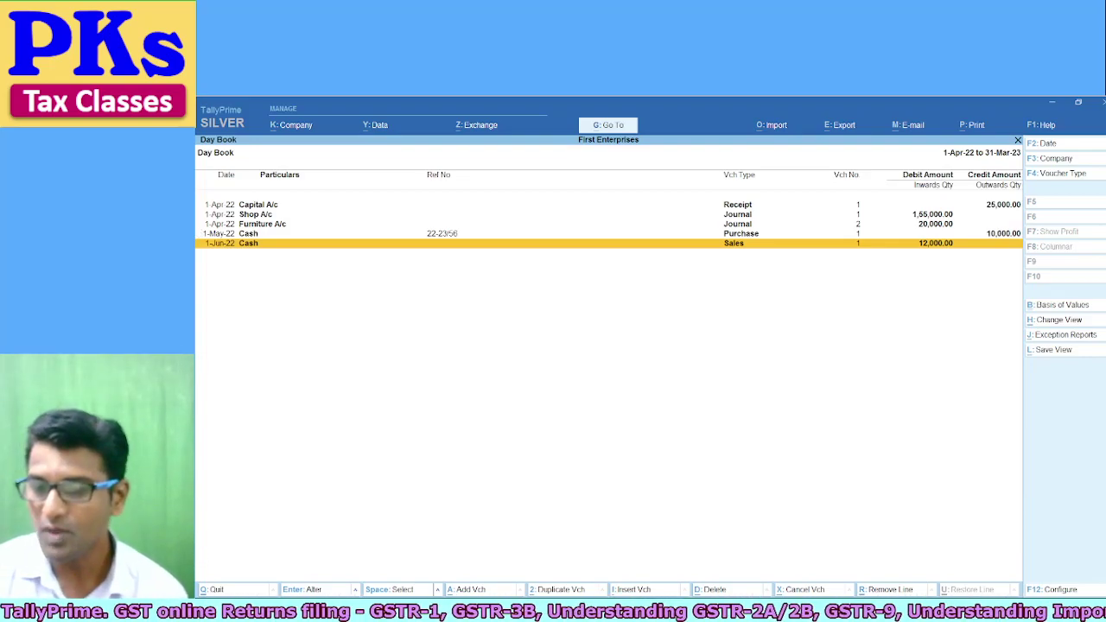
# - Add a new purchase voucher from the Day Book and set its voucher date to 1-7 (1-Jul-22)
pyautogui.click(484, 590)
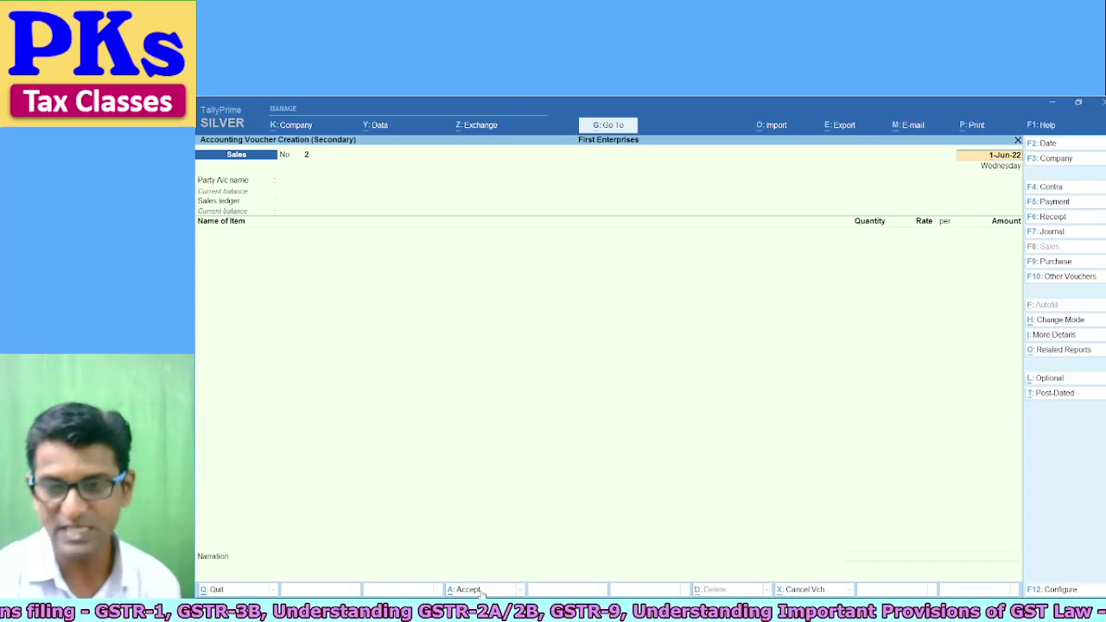
pyautogui.press('F9')
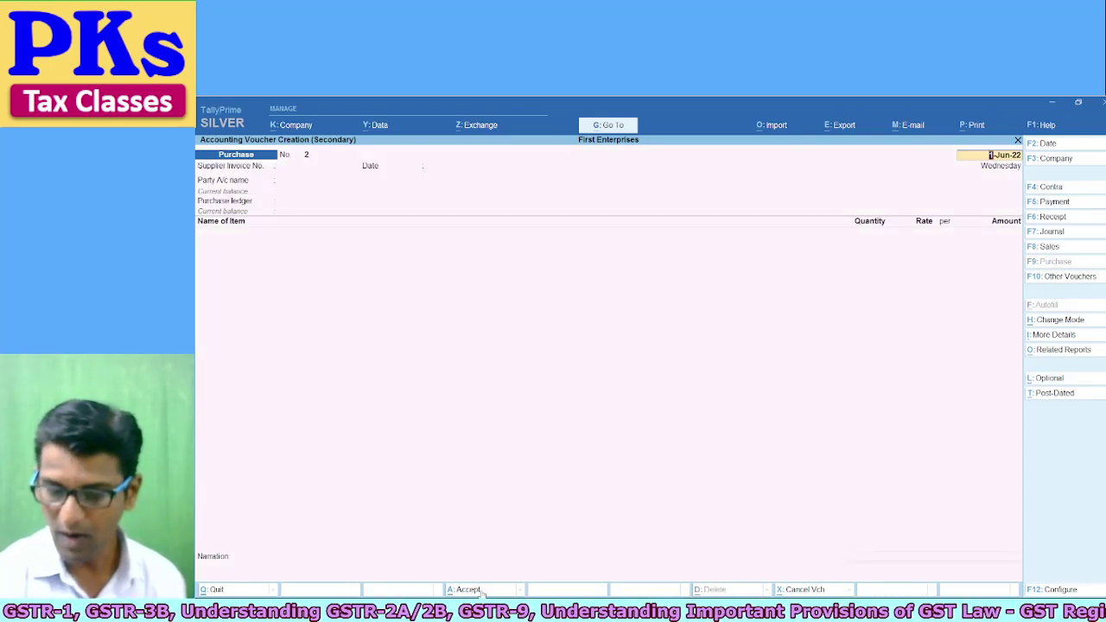
pyautogui.press('F2')
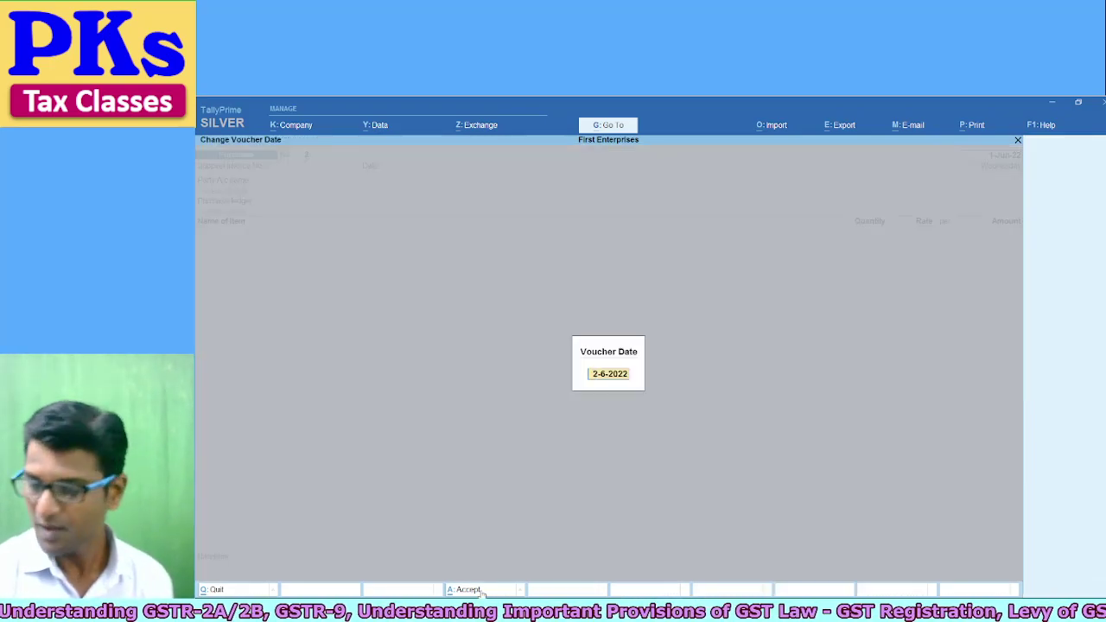
pyautogui.write('1-7')
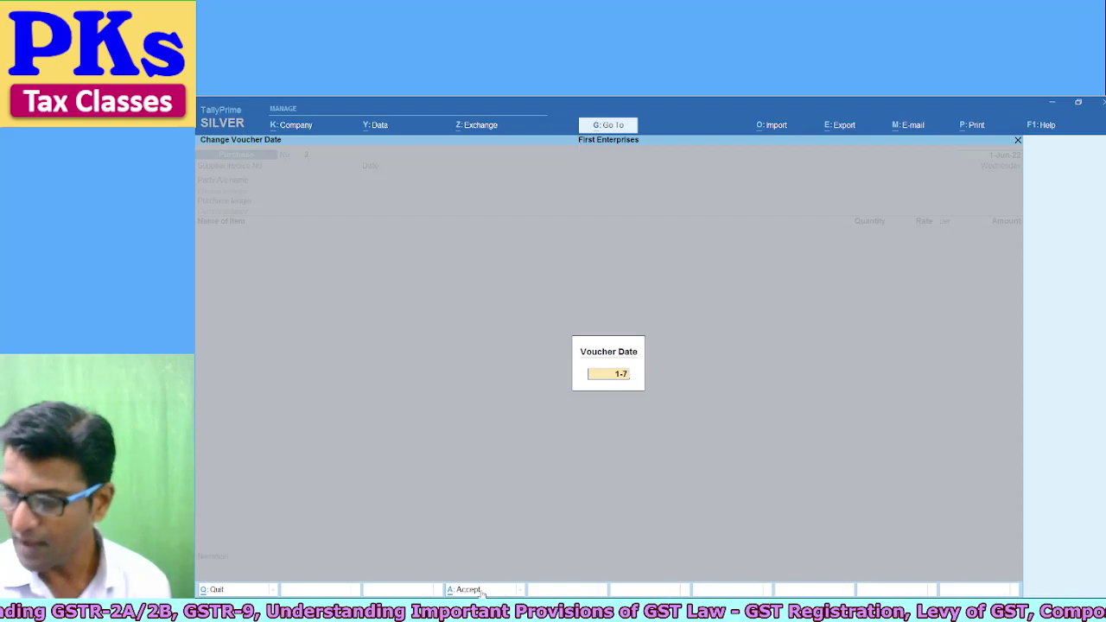
pyautogui.press('Return')
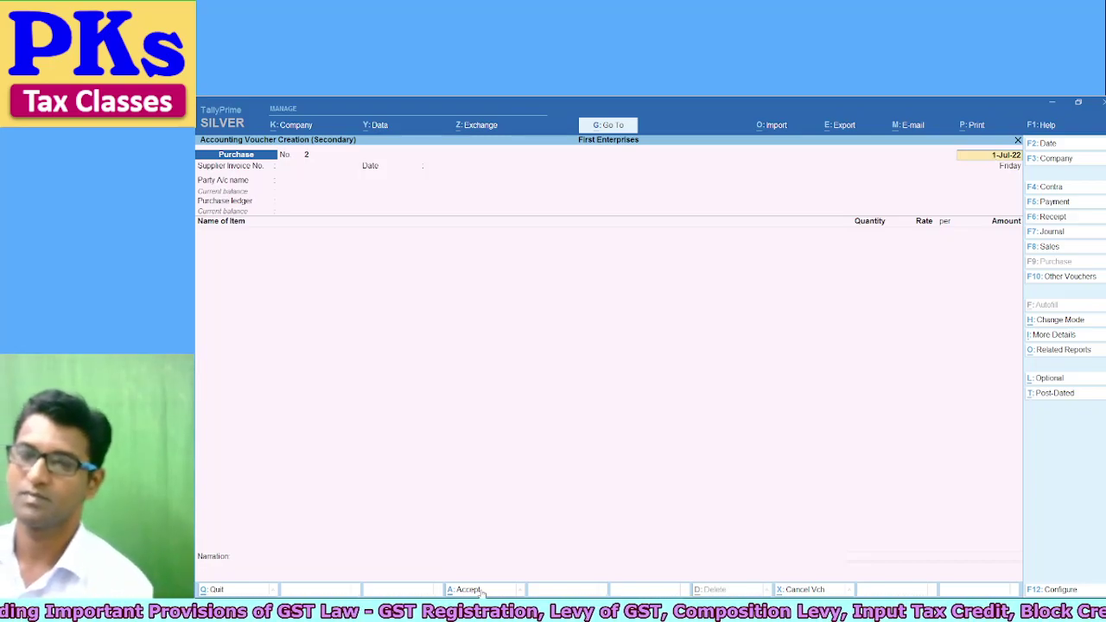
# - Enter supplier invoice number 251 and accept 1-Jul-22 as the supplier invoice date
pyautogui.press('Return')
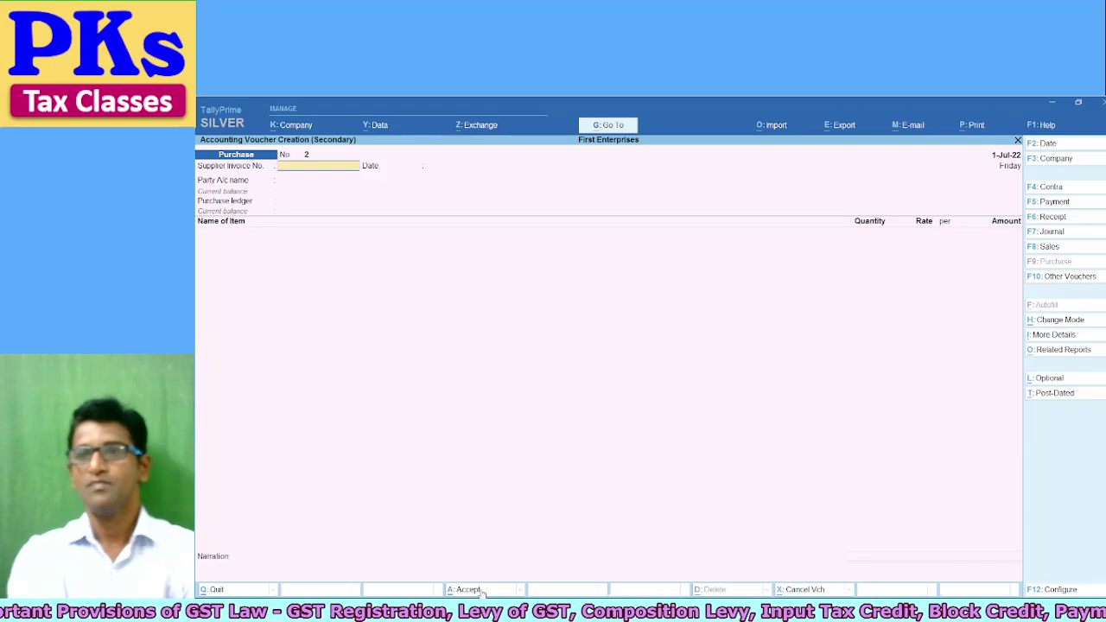
pyautogui.write('251')
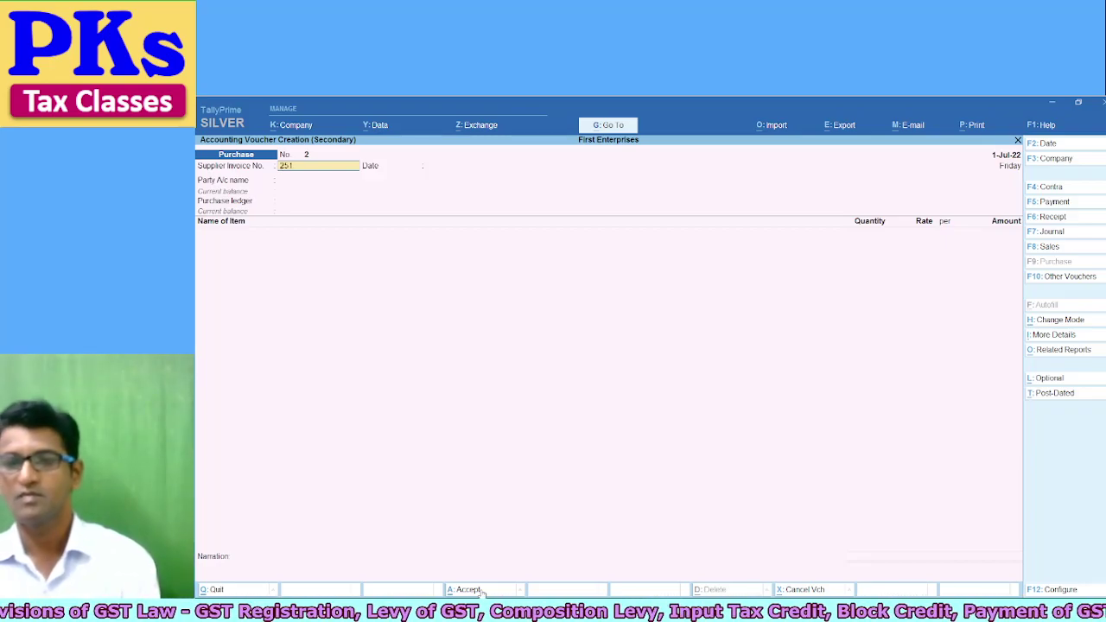
pyautogui.press('Return')
pyautogui.press('Return')
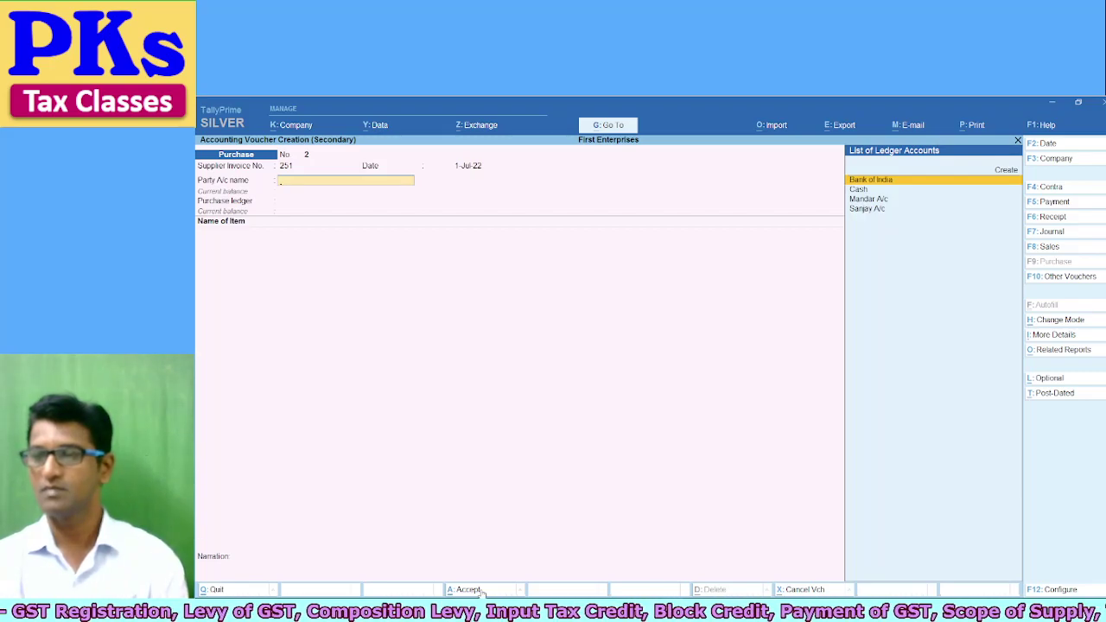
# - Choose the supplier's account as the party, accept the party details, and select Purchase A/c as the purchase ledger
pyautogui.press('Down')
pyautogui.press('Down')
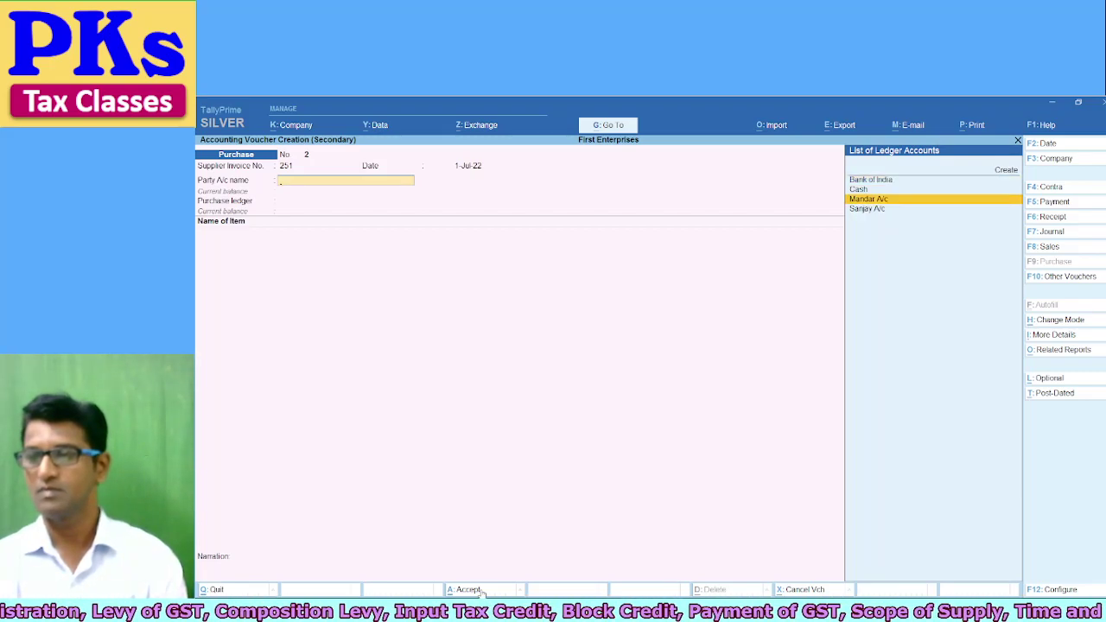
pyautogui.press('Return')
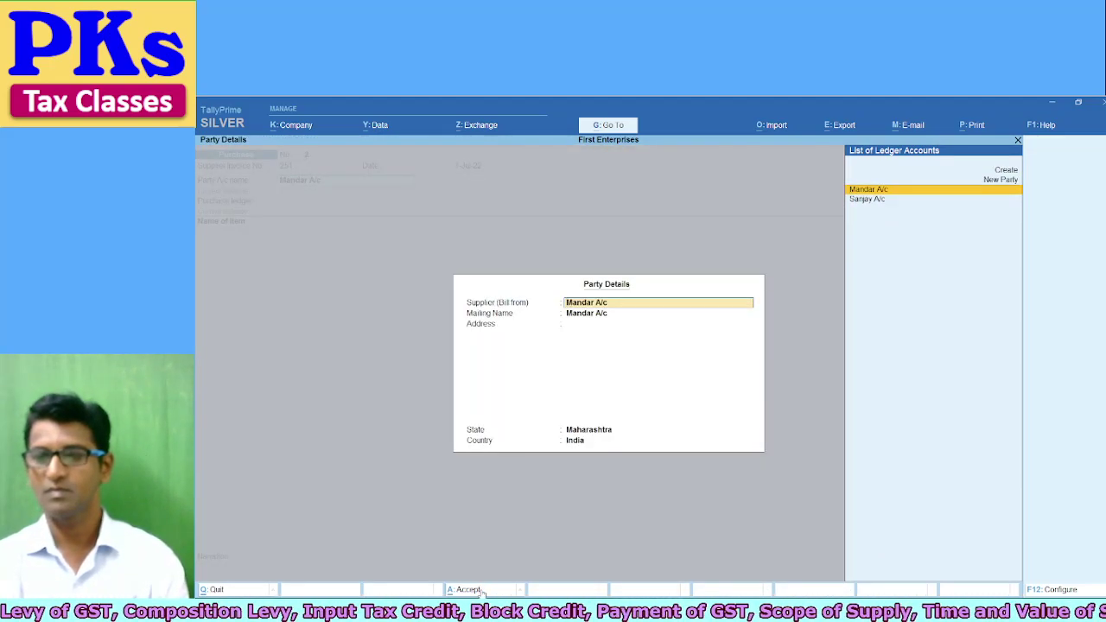
pyautogui.hotkey('ctrl', 'a')
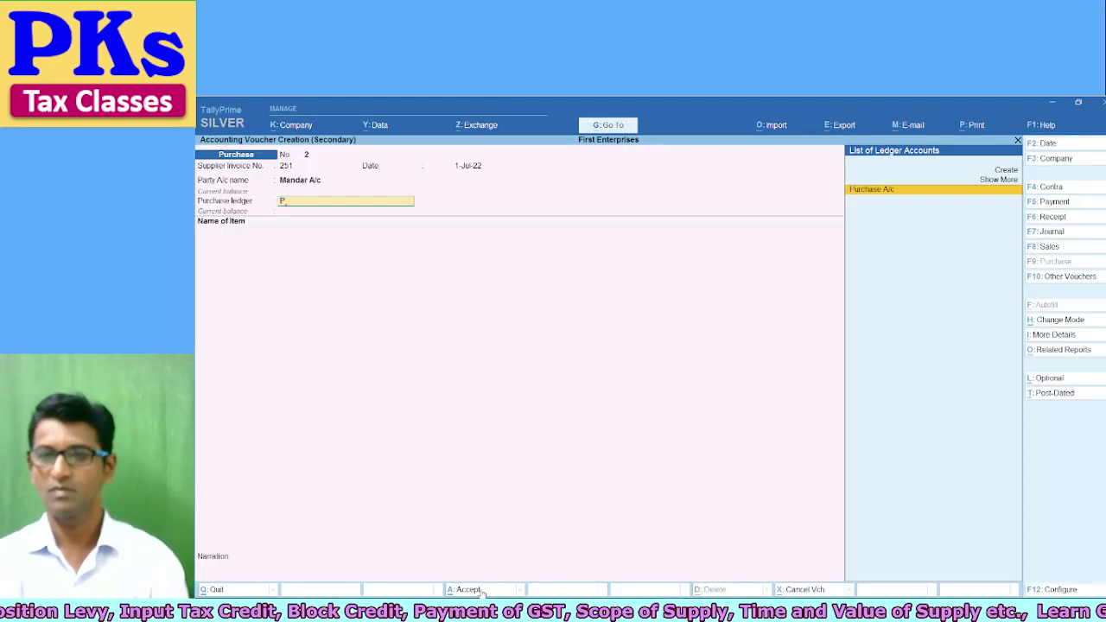
pyautogui.press('Return')
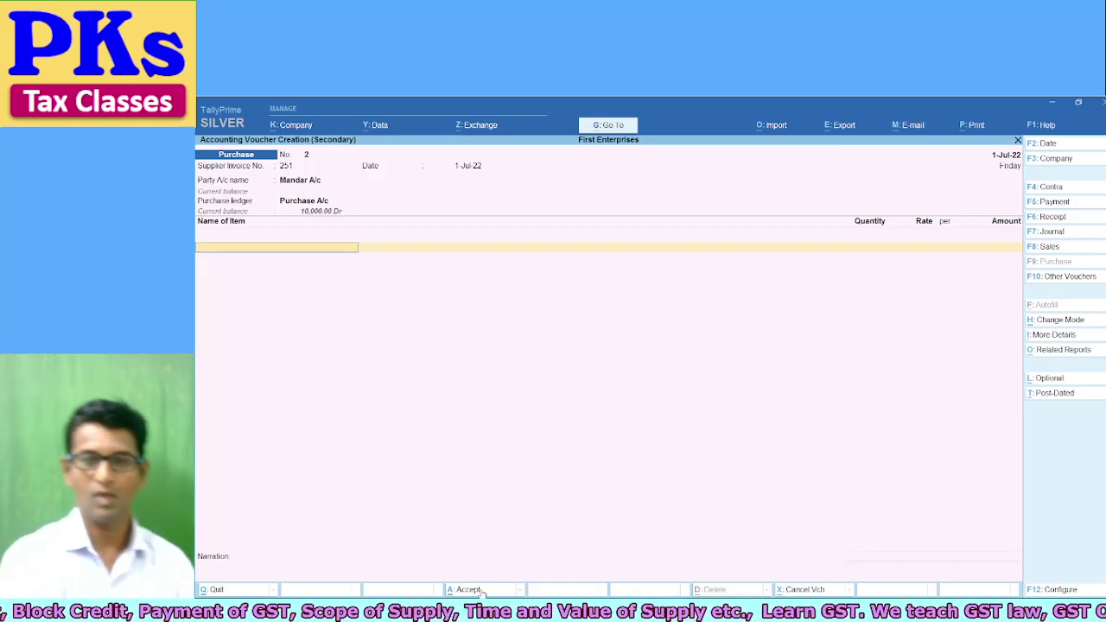
# - Create a stock item named TROUSERS under Primary with unit nos for the voucher's first item line
pyautogui.write('T')
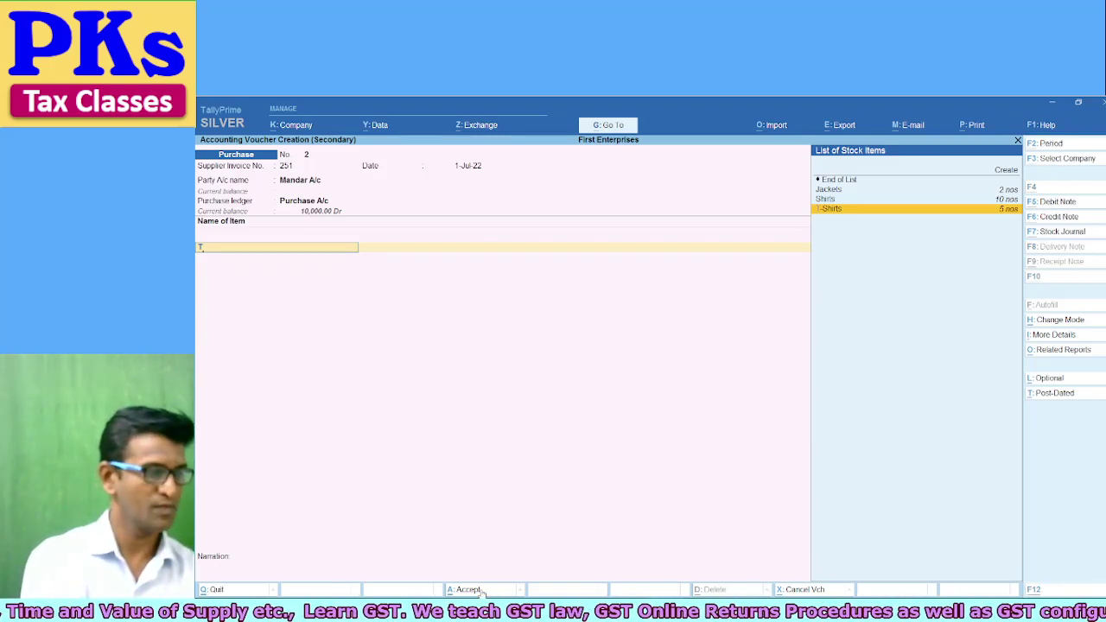
pyautogui.hotkey('alt', 'c')
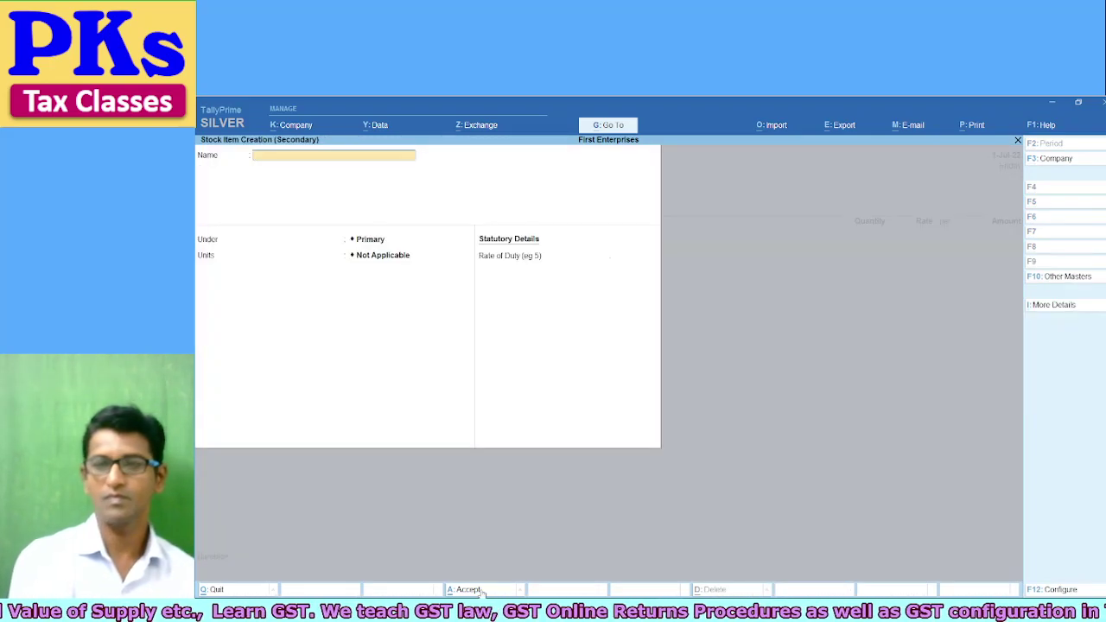
pyautogui.write('TROU')
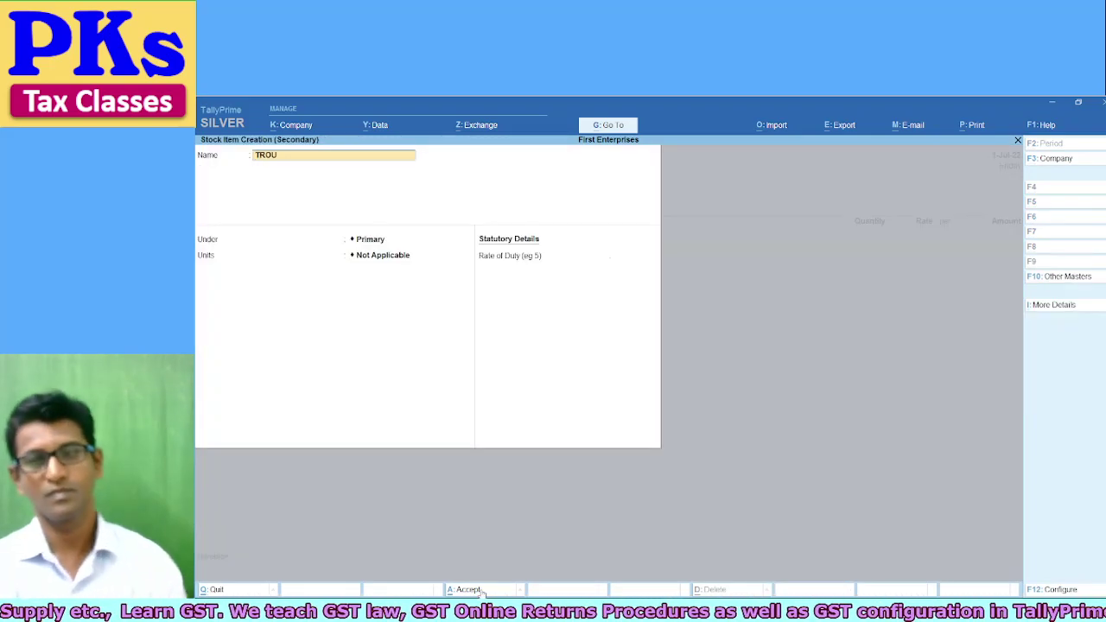
pyautogui.write('SERS')
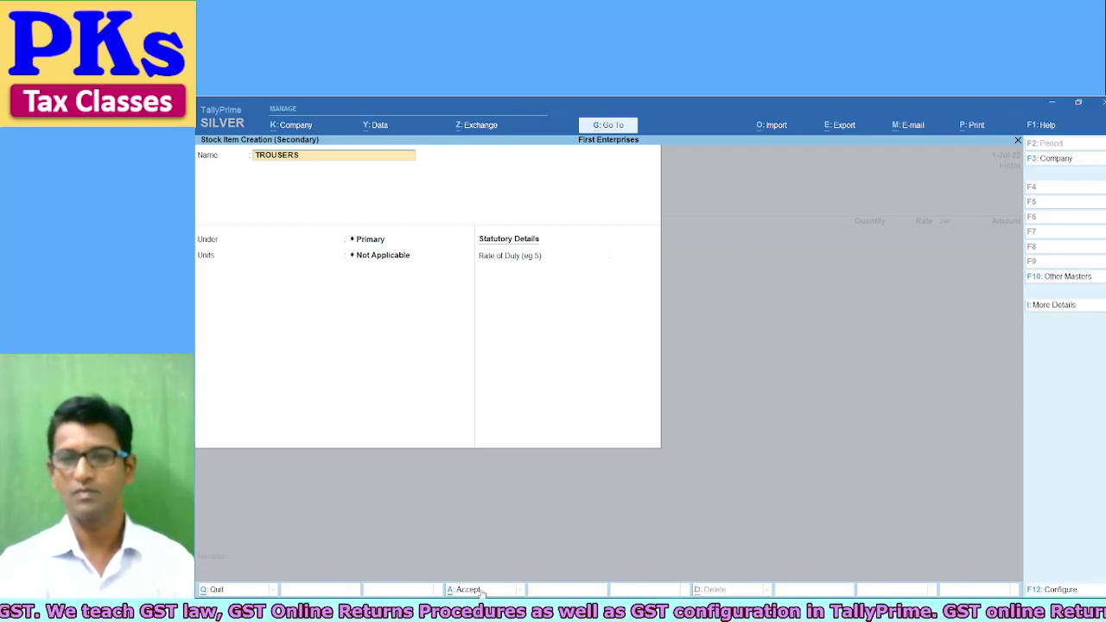
pyautogui.press('Return')
pyautogui.press('Return')
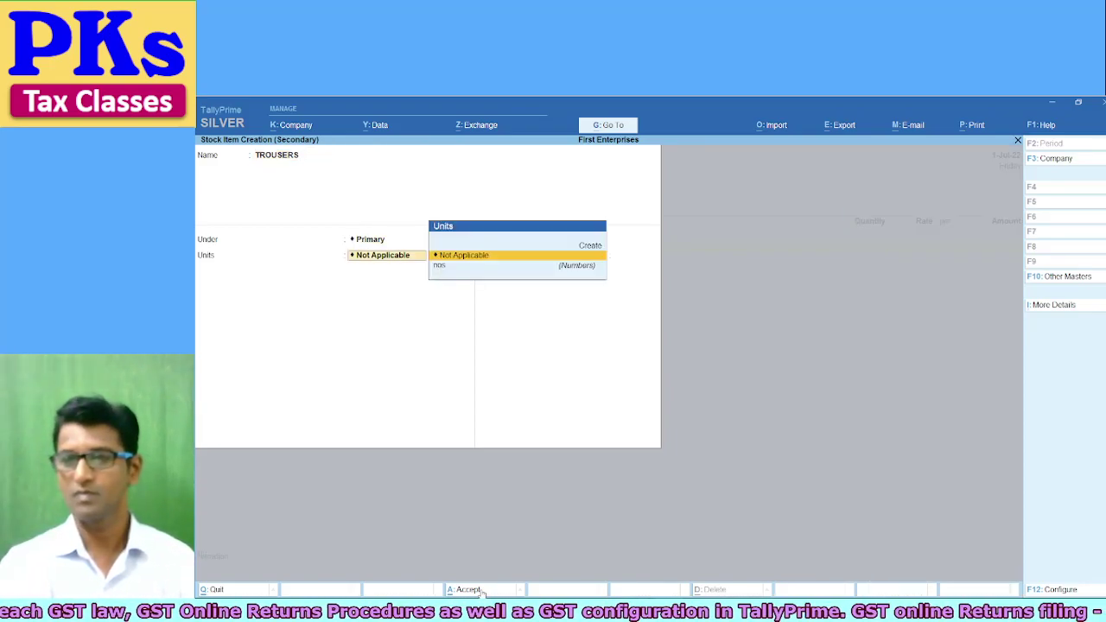
pyautogui.press('Down')
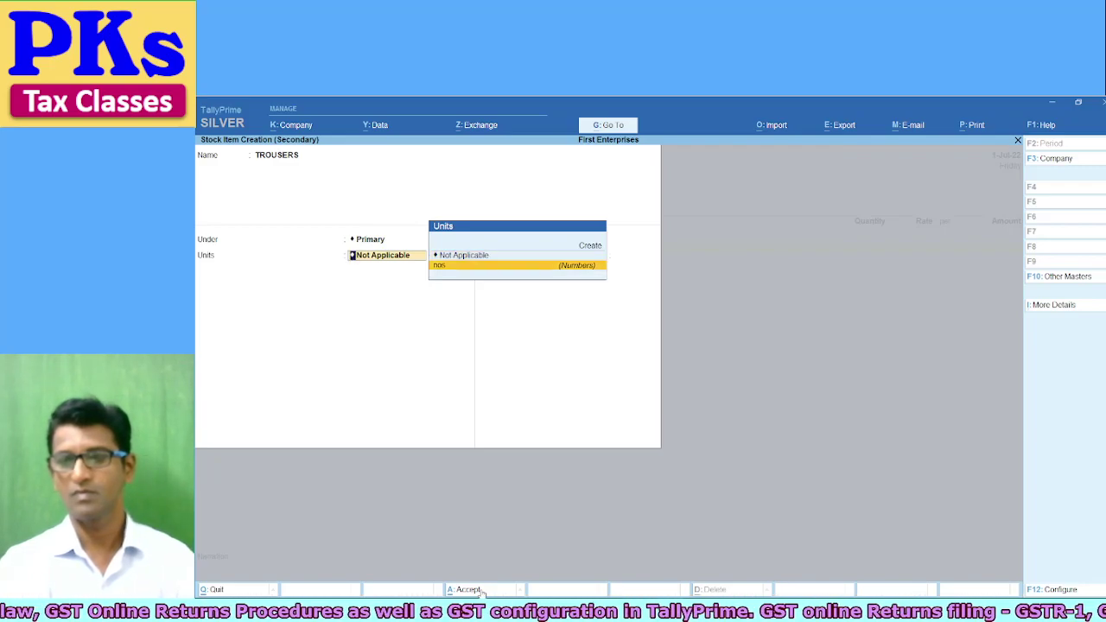
pyautogui.press('Return')
pyautogui.press('ctrl')
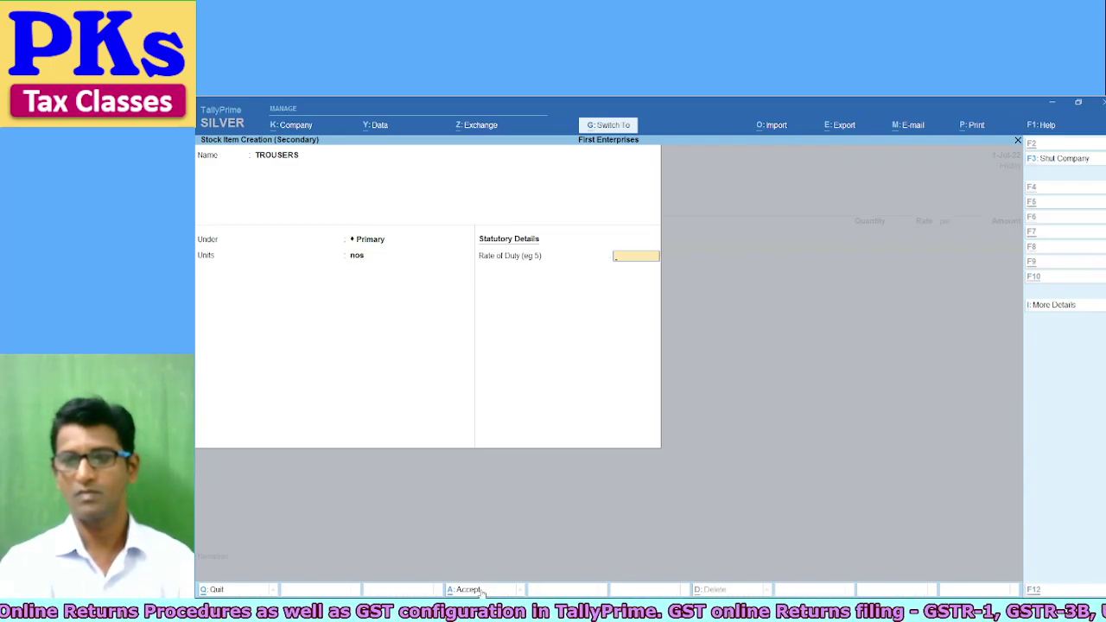
pyautogui.hotkey('ctrl', 'a')
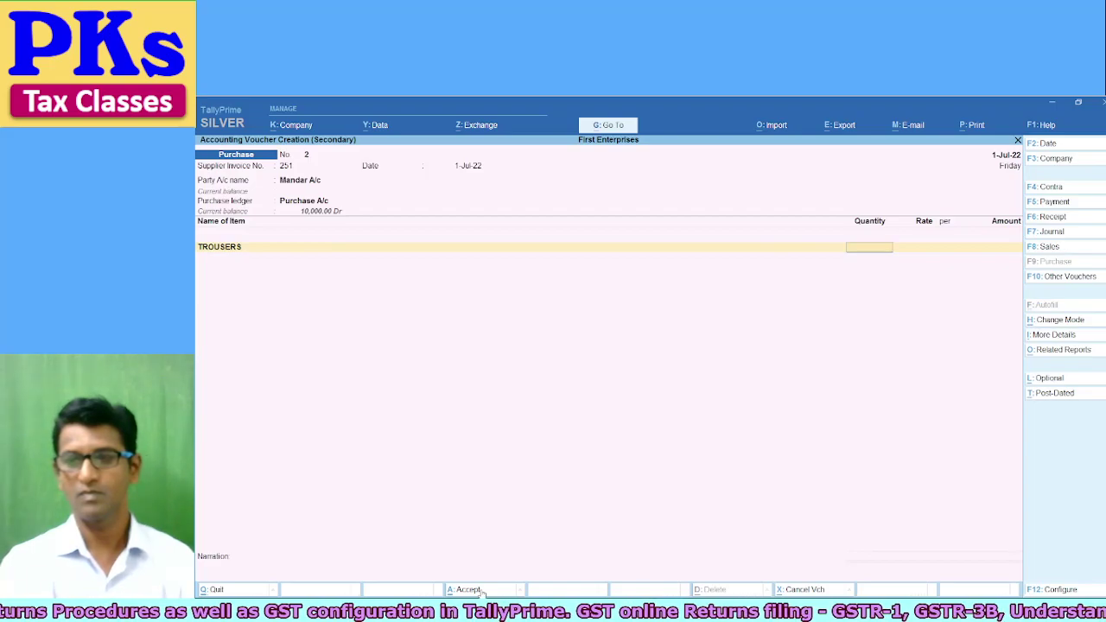
# - Enter a quantity of 10 nos at a rate of 500 for TROUSERS and end the item list
pyautogui.write('10')
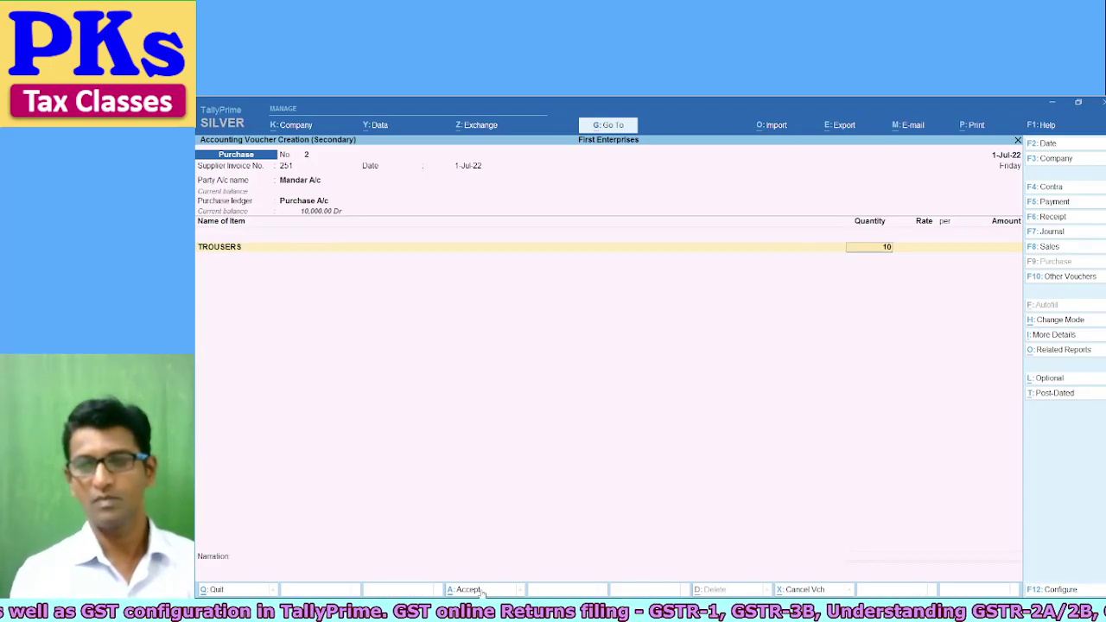
pyautogui.press('Return')
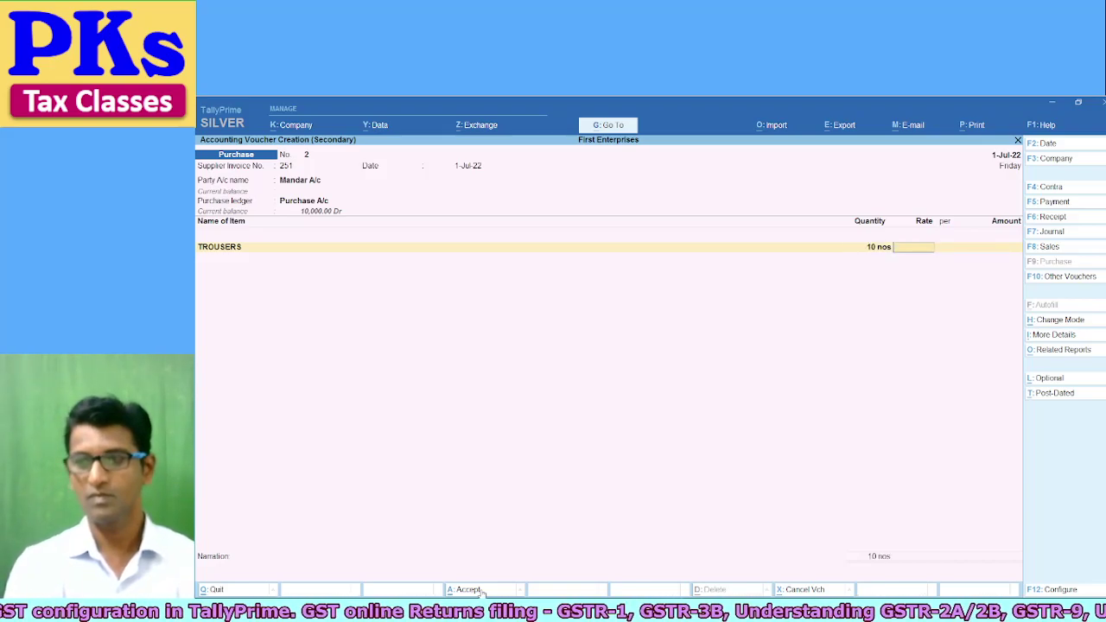
pyautogui.write('500')
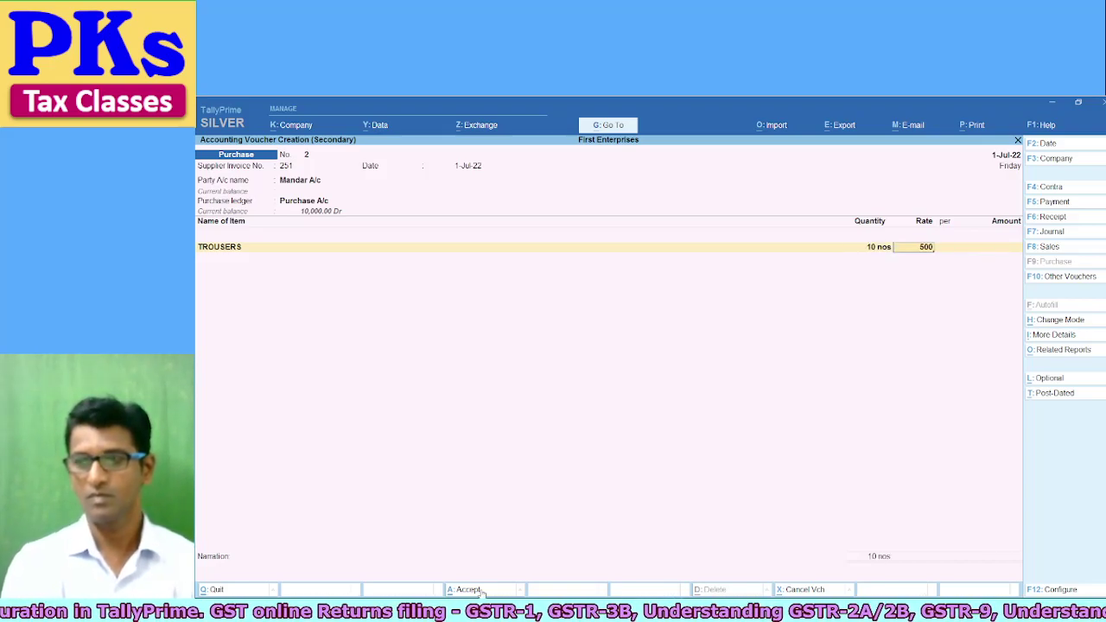
pyautogui.press('Return')
pyautogui.press('Return')
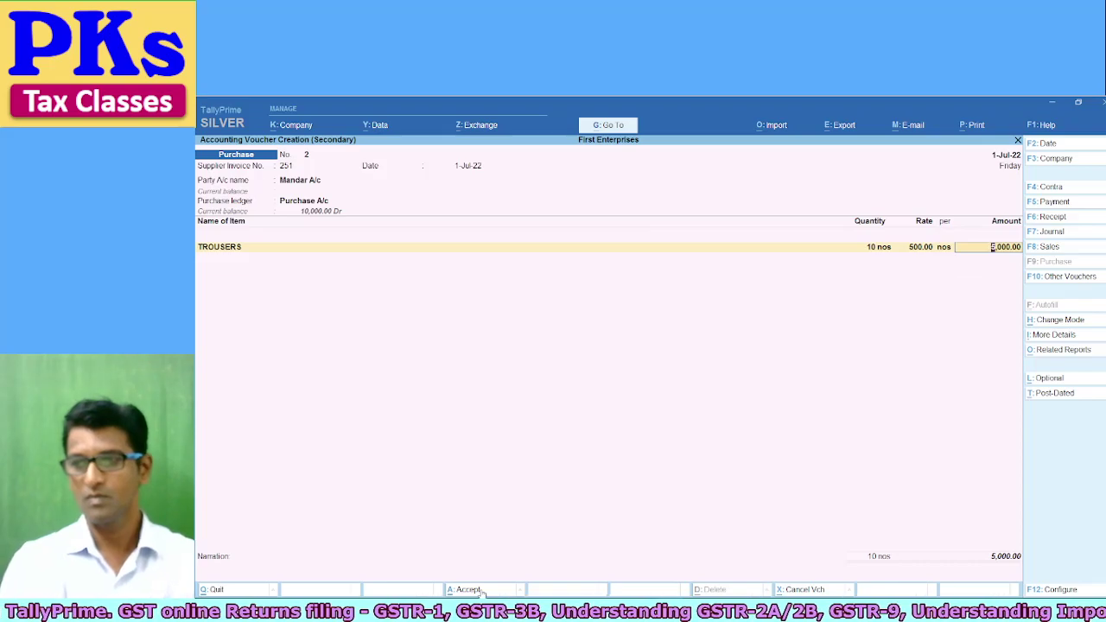
pyautogui.press('Return')
pyautogui.press('Return')
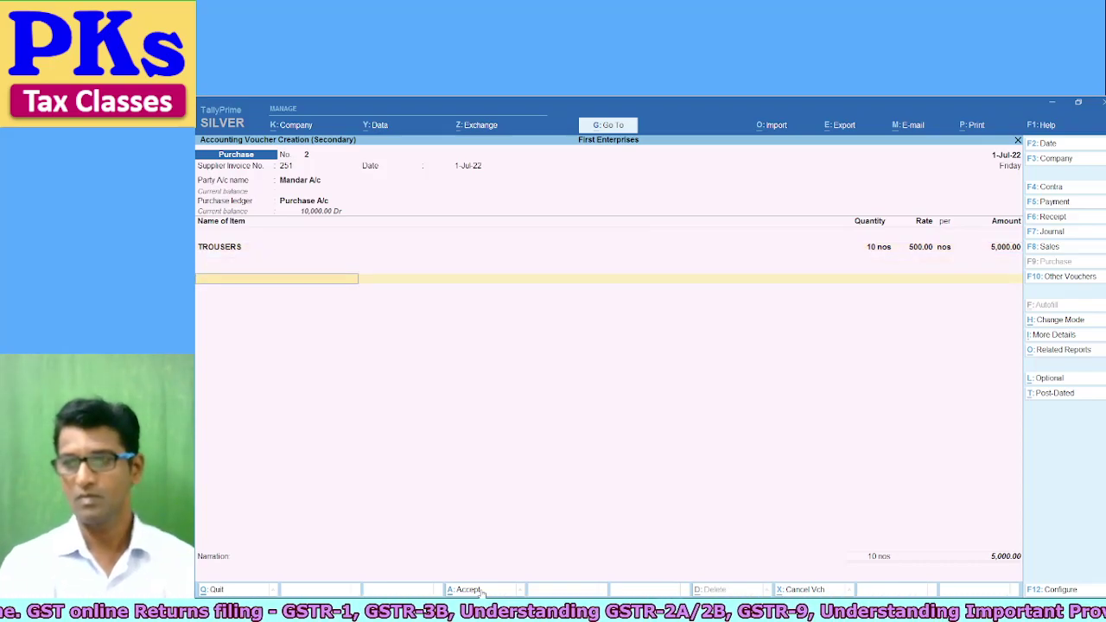
pyautogui.press('Return')
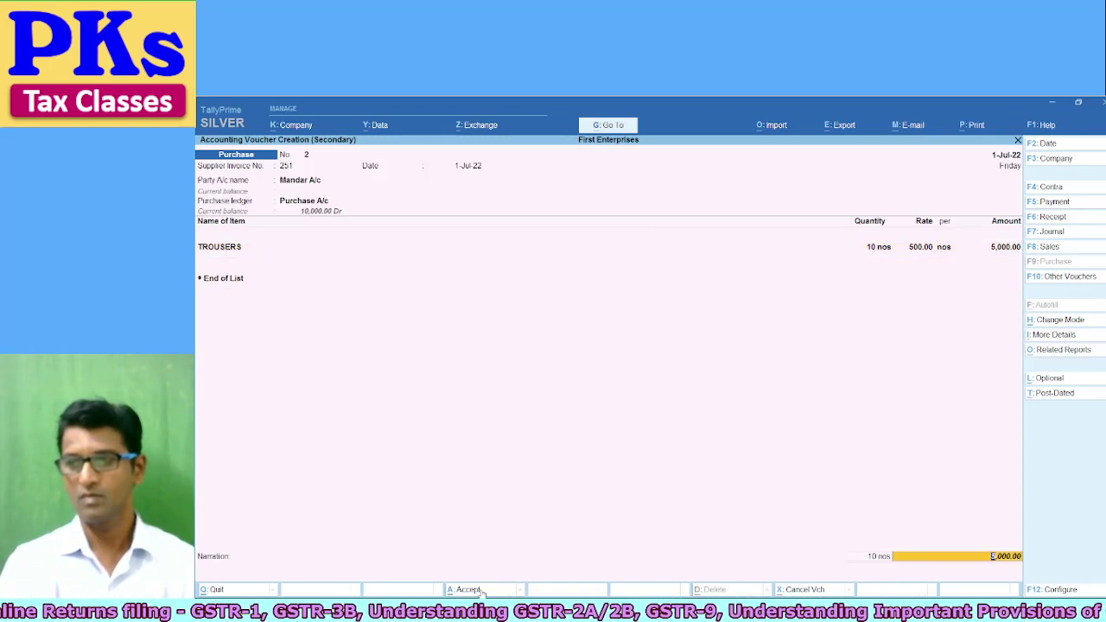
# - Record the supplier's bill-wise details as New Ref 251, due 31/7, for the full voucher amount
pyautogui.press('Return')
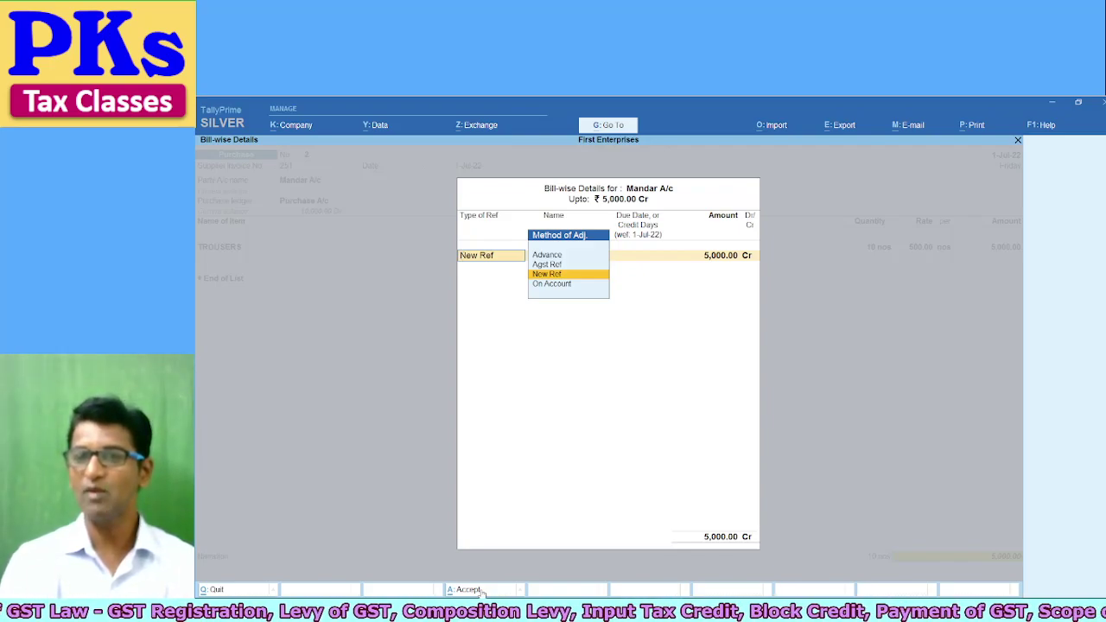
pyautogui.press('Return')
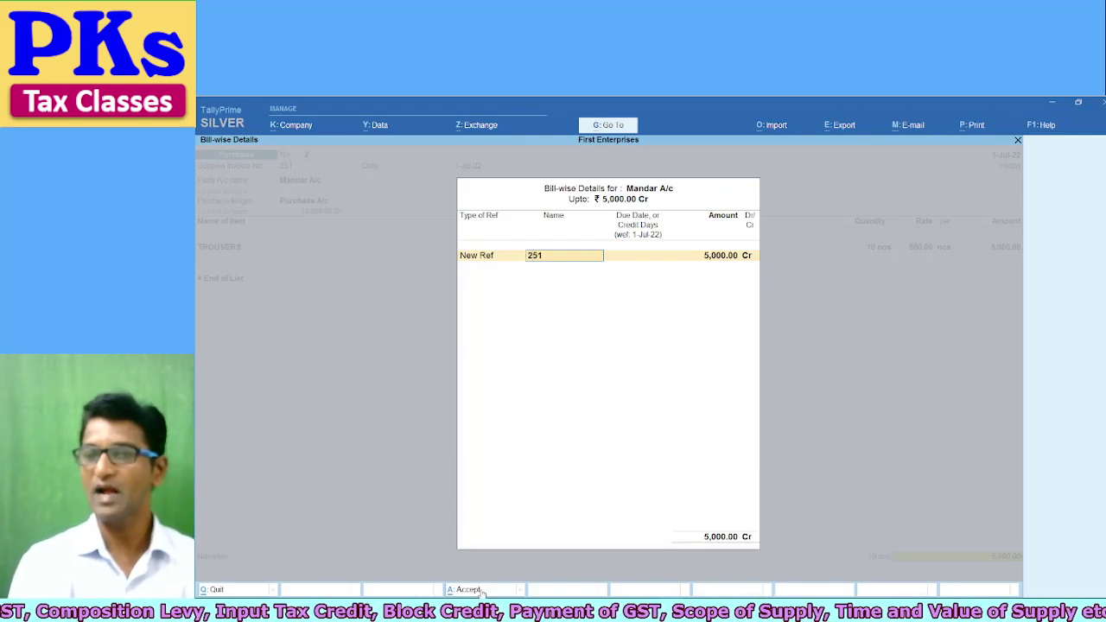
pyautogui.press('Return')
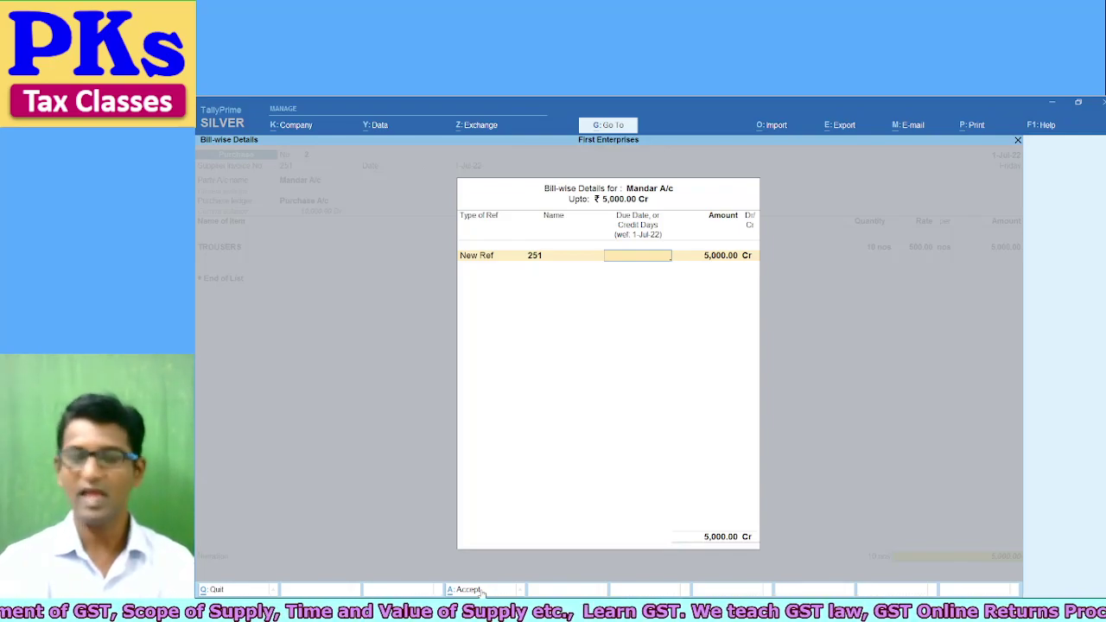
pyautogui.write('3')
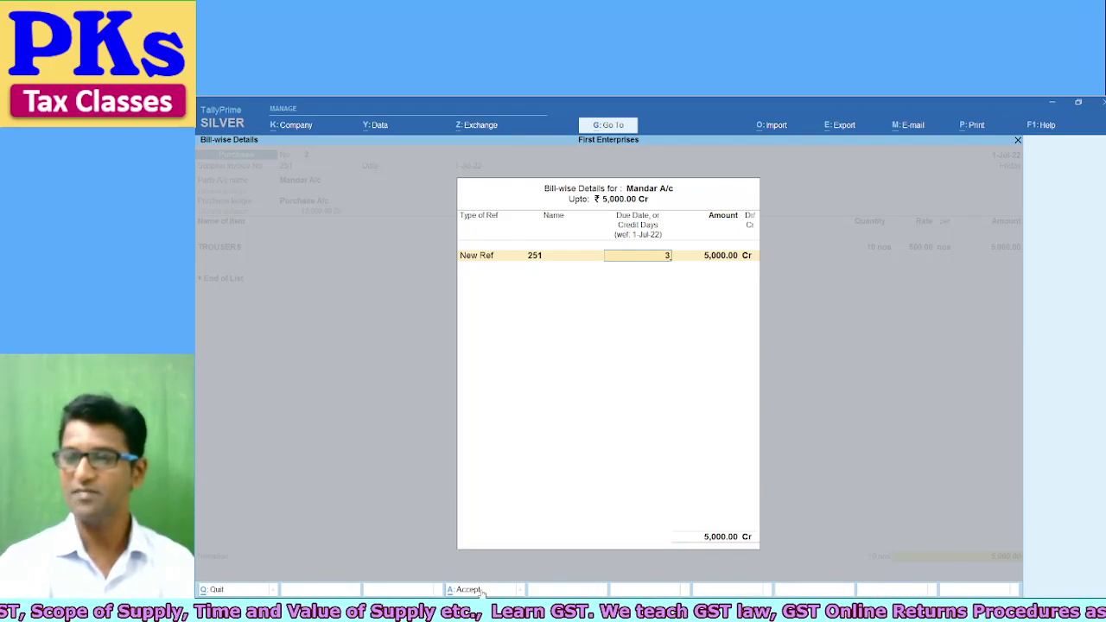
pyautogui.write('1/7')
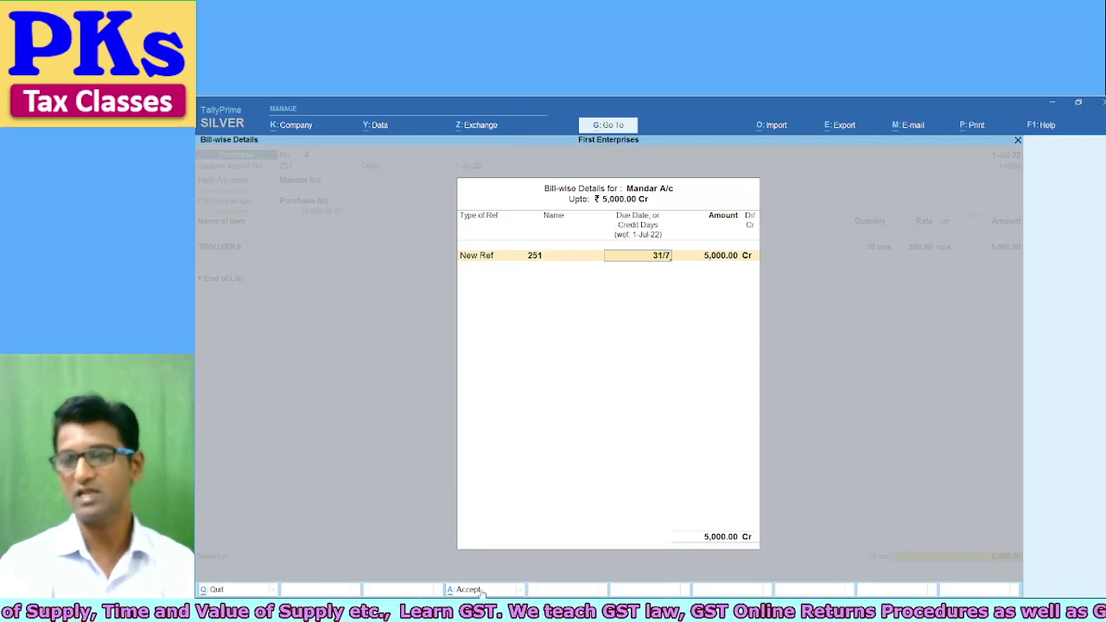
pyautogui.press('Return')
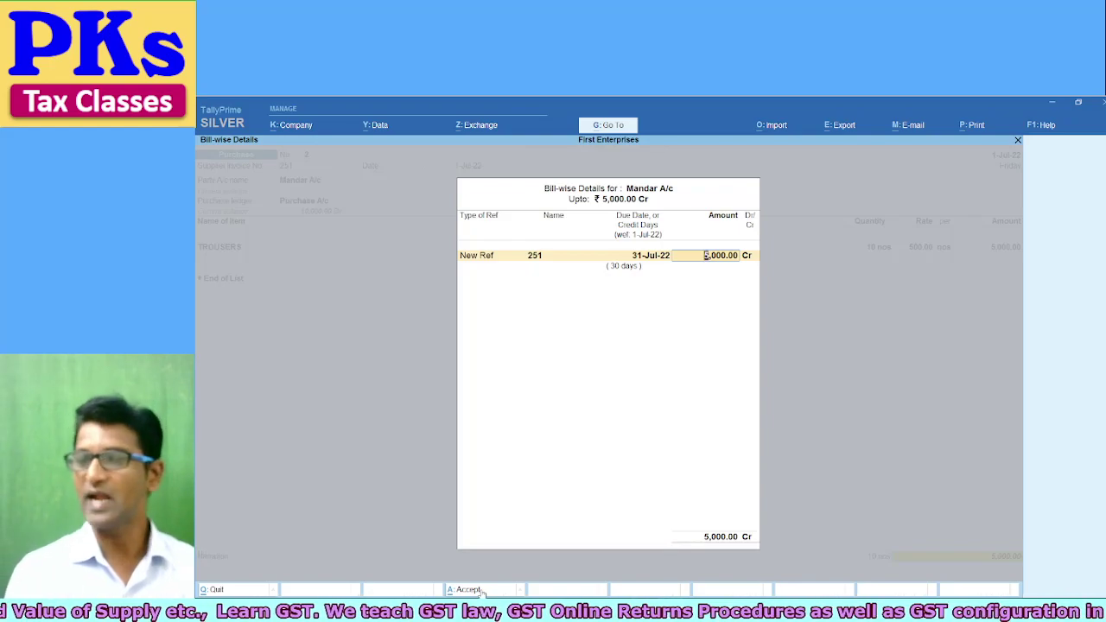
pyautogui.press('Return')
pyautogui.press('Return')
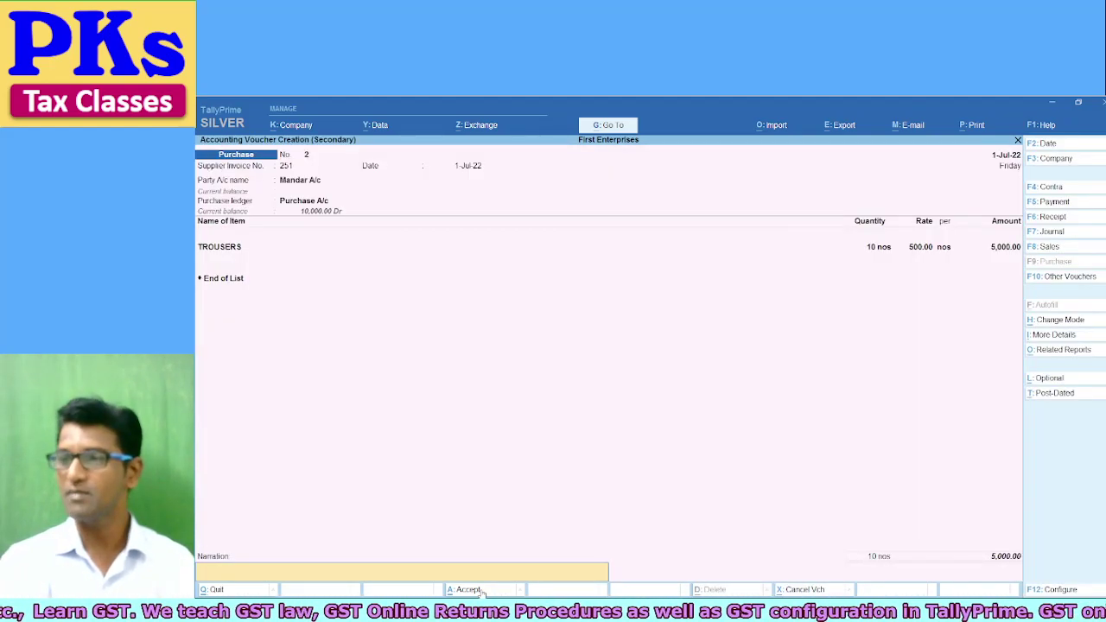
# - Save the purchase voucher with a blank narration and reopen the 1-Jul-22 purchase entry from the Day Book
pyautogui.press('ctrl')
pyautogui.hotkey('ctrl', 'a')
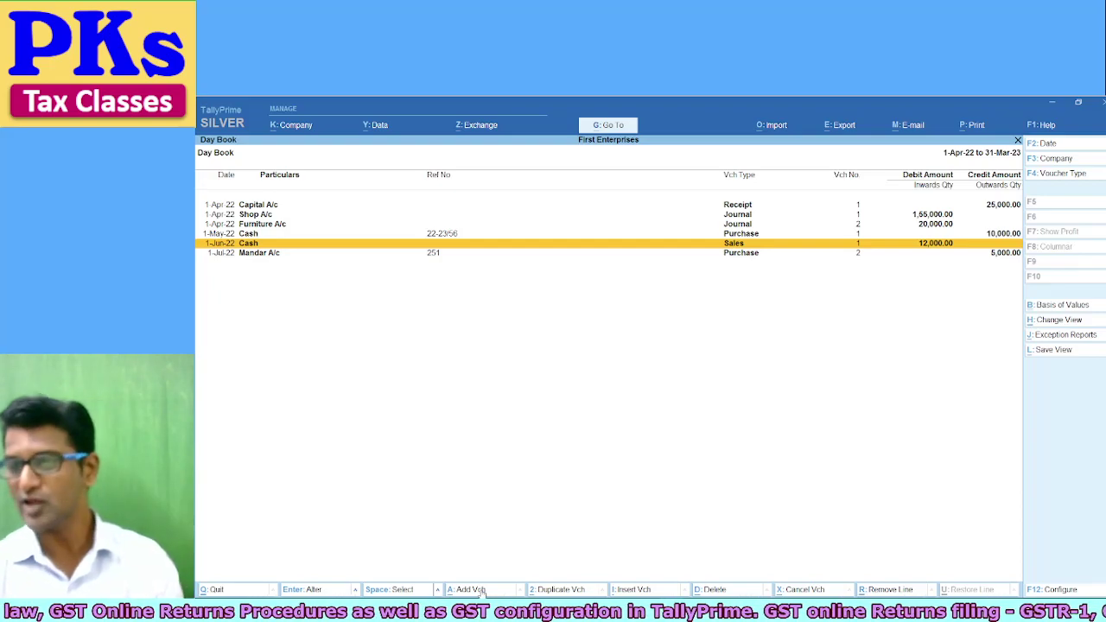
pyautogui.press('Down')
pyautogui.press('Return')
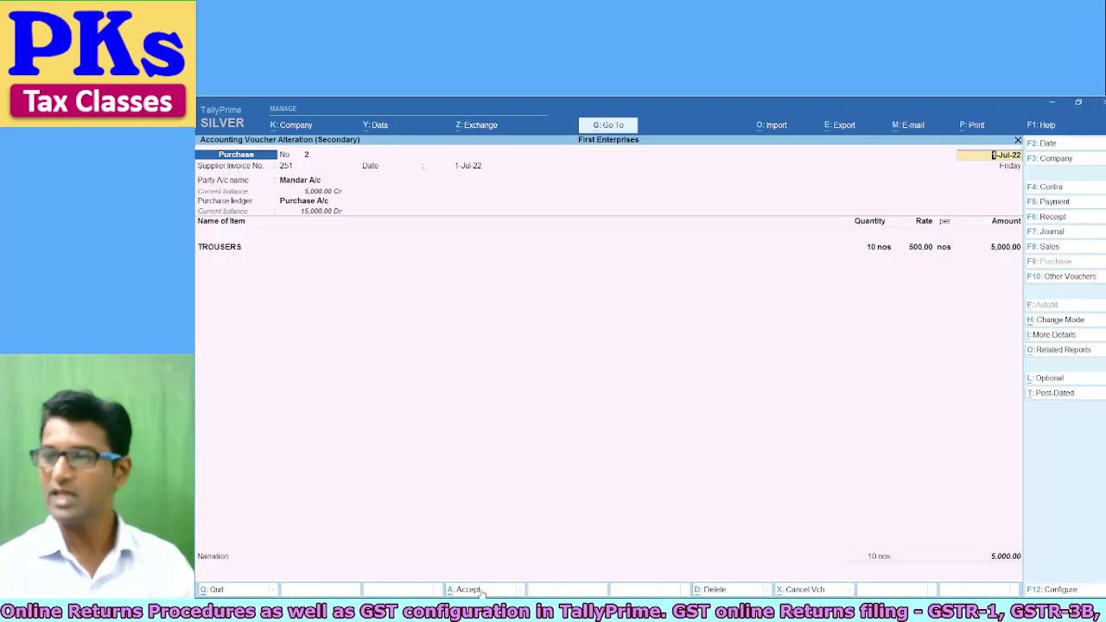
# - Review the TROUSERS line's quantity, rate and amount and end the item list to reach the bill-wise details
pyautogui.click(1007, 253)
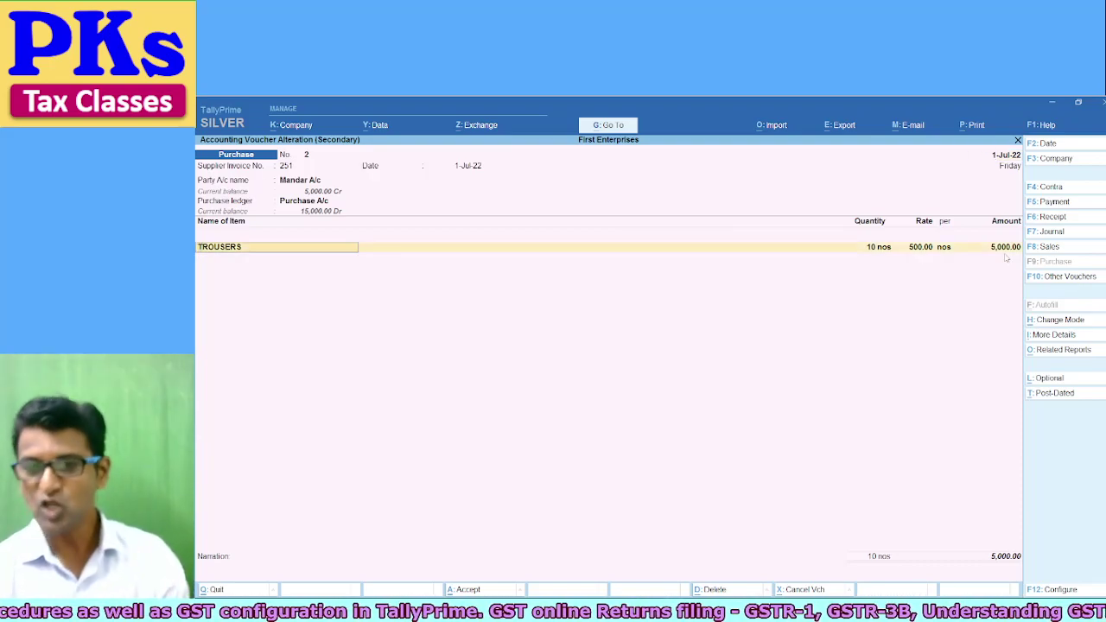
pyautogui.press('Return')
pyautogui.press('Return')
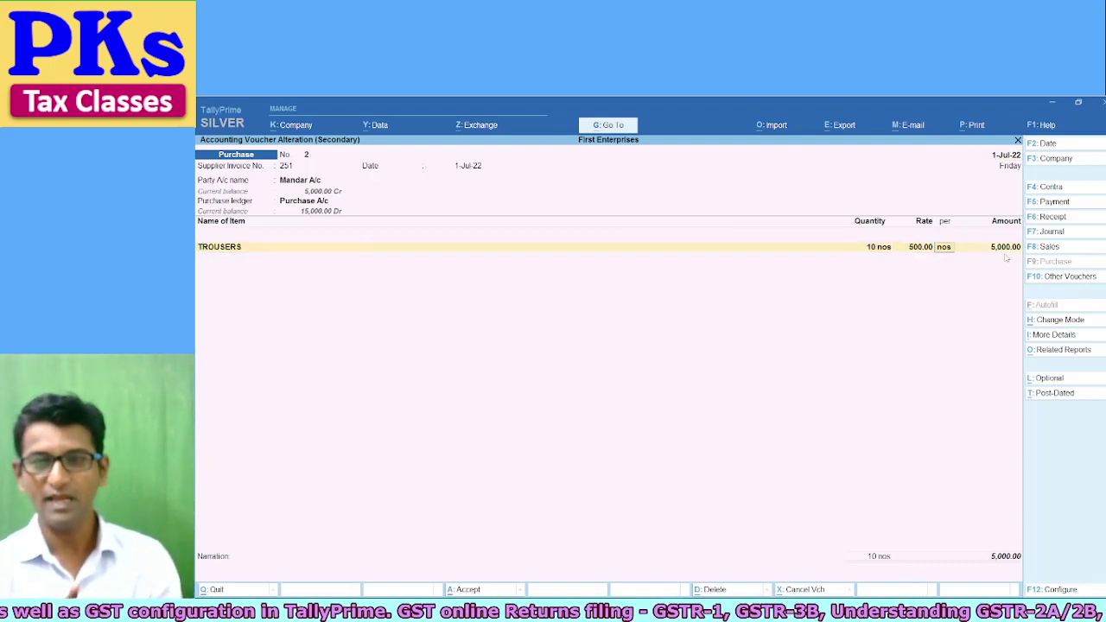
pyautogui.press('Return')
pyautogui.press('Return')
pyautogui.press('Return')
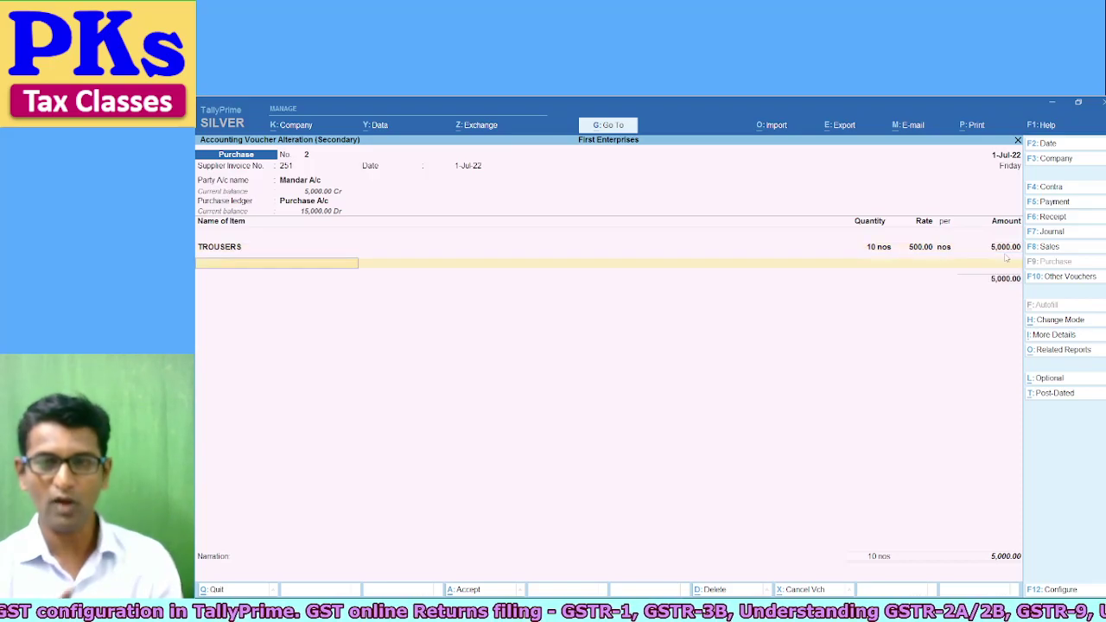
pyautogui.press('Return')
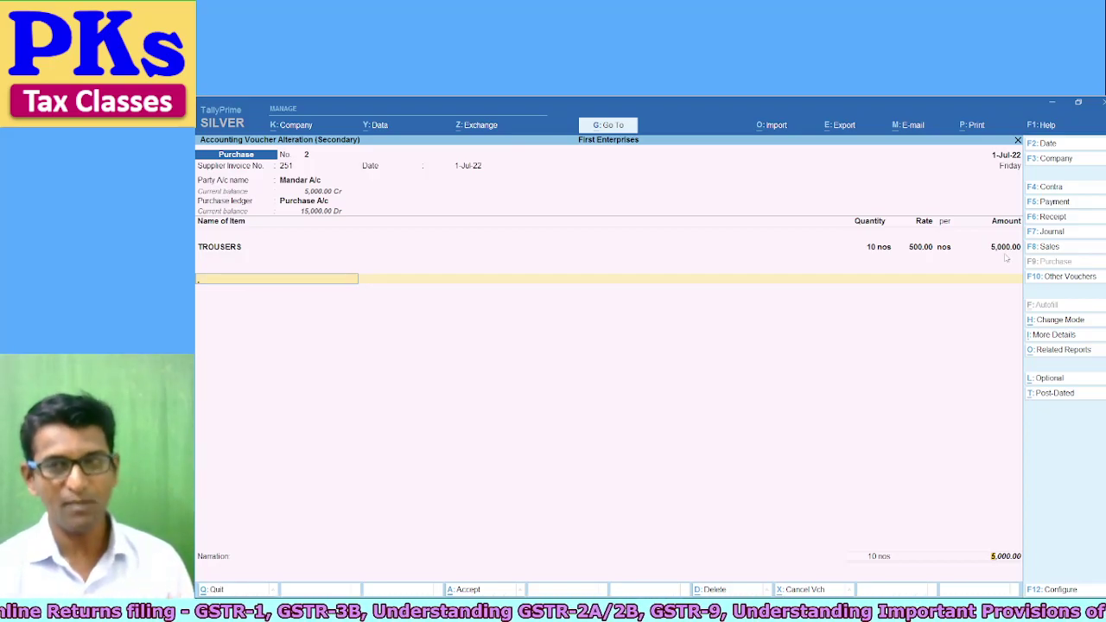
pyautogui.press('Return')
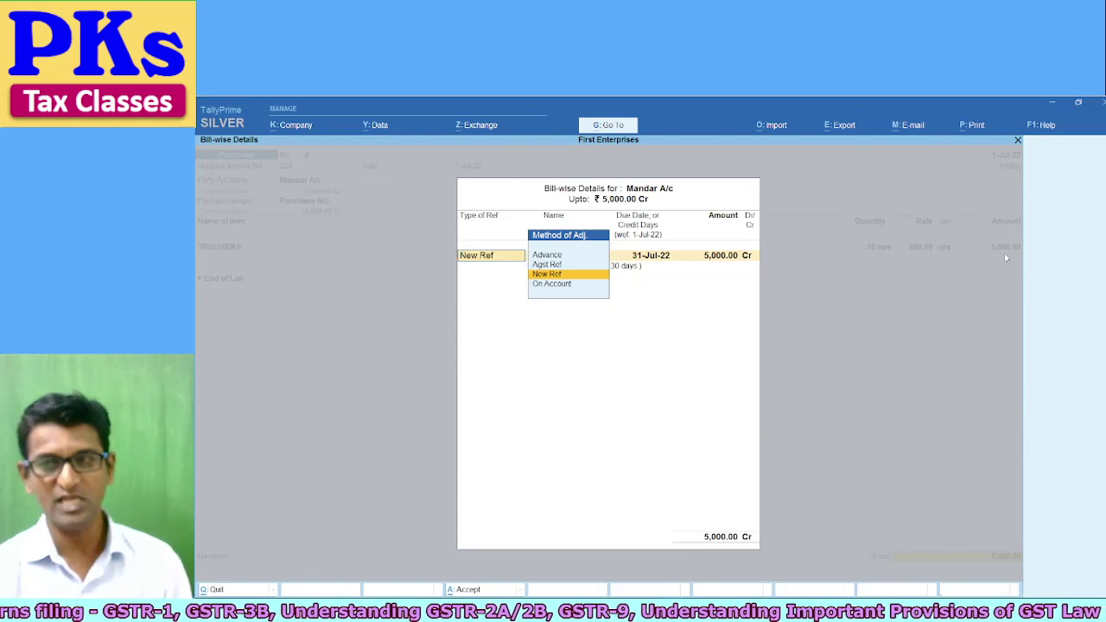
# - Review the supplier's bill-wise reference, due date and amount, and accept the purchase voucher again
pyautogui.press('Return')
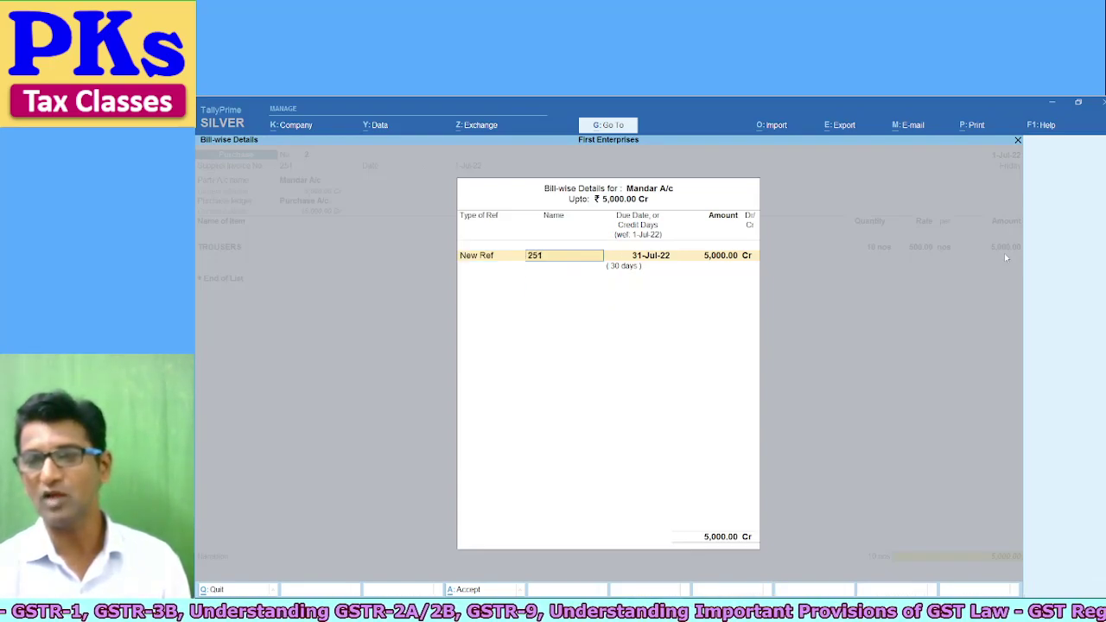
pyautogui.press('Return')
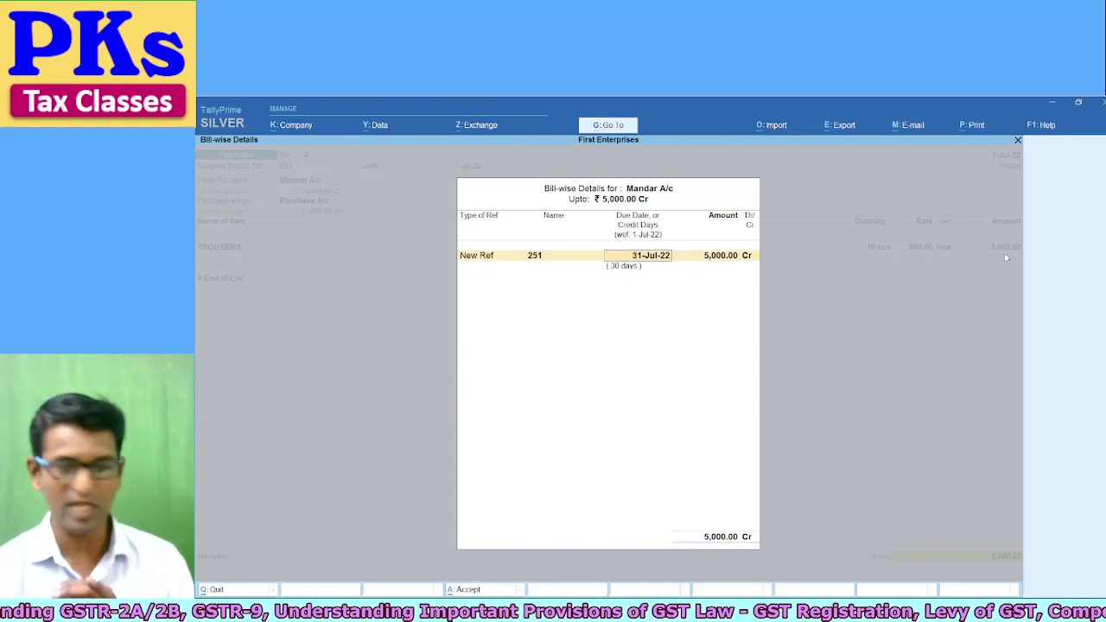
pyautogui.press('Return')
pyautogui.press('Return')
pyautogui.press('Return')
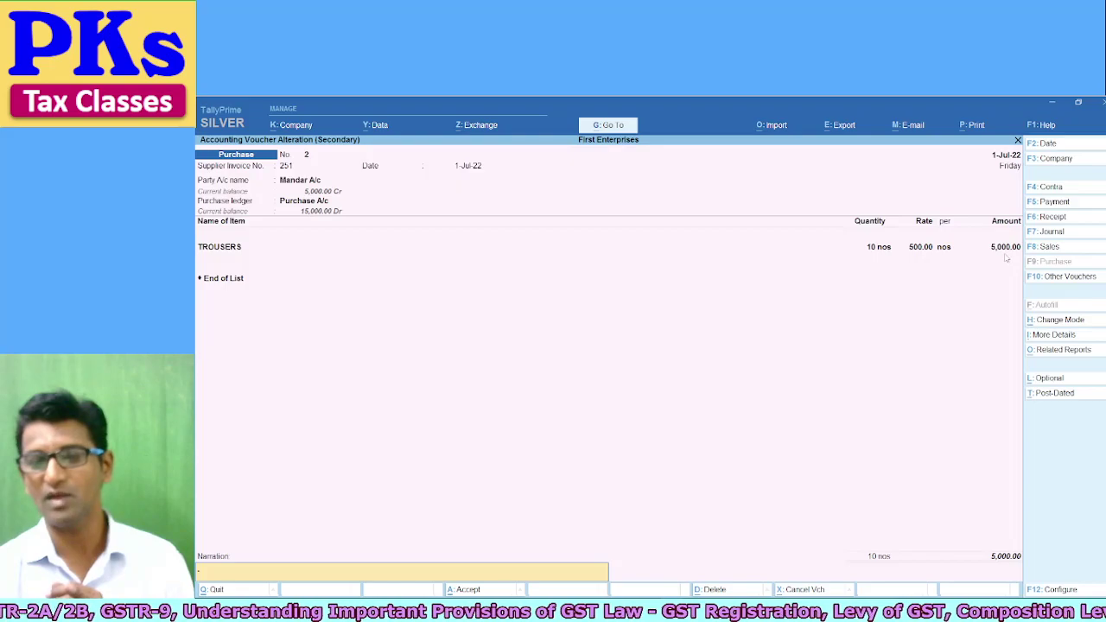
pyautogui.press('Return')
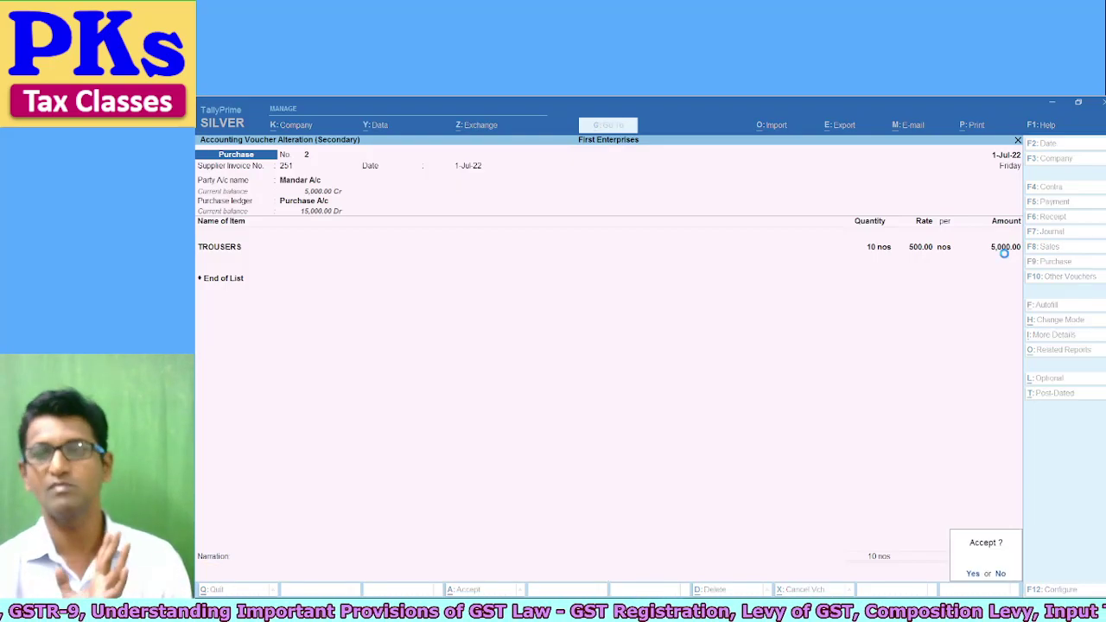
pyautogui.press('Return')
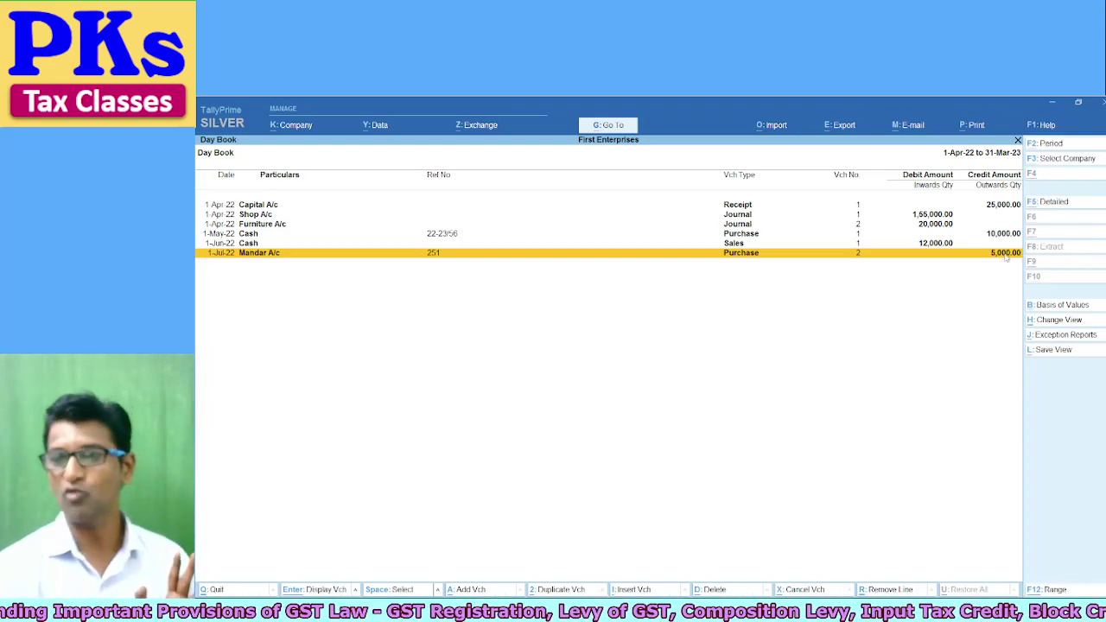
# - Open the Profit & Loss A/c report in detailed form
pyautogui.hotkey('alt', 'g')
pyautogui.press('Down')
pyautogui.press('Down')
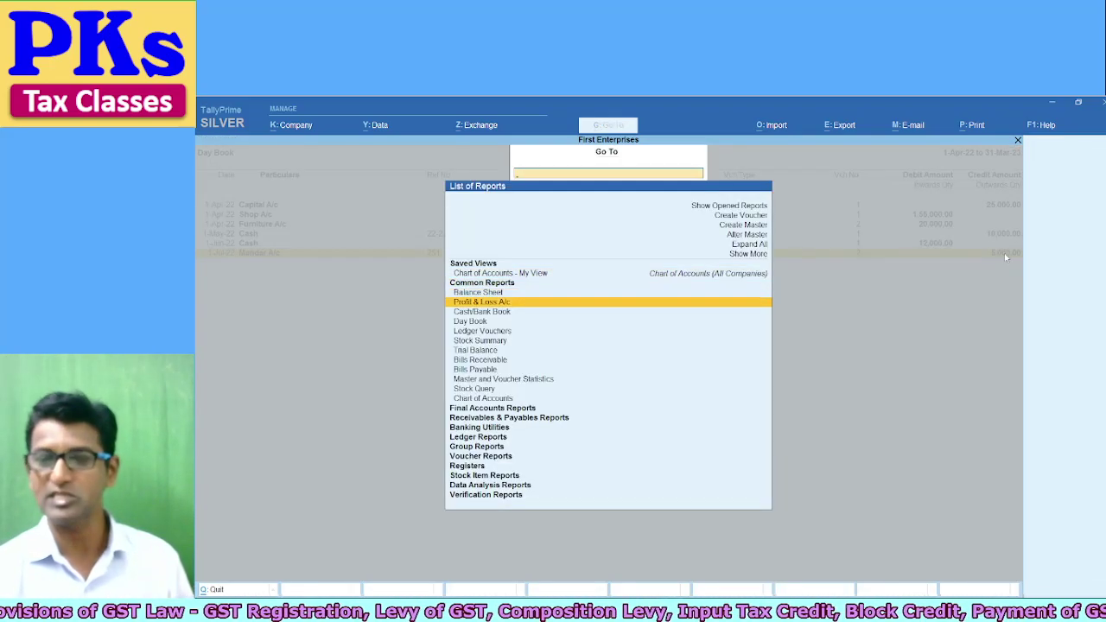
pyautogui.press('Return')
pyautogui.hotkey('alt', 'F5')
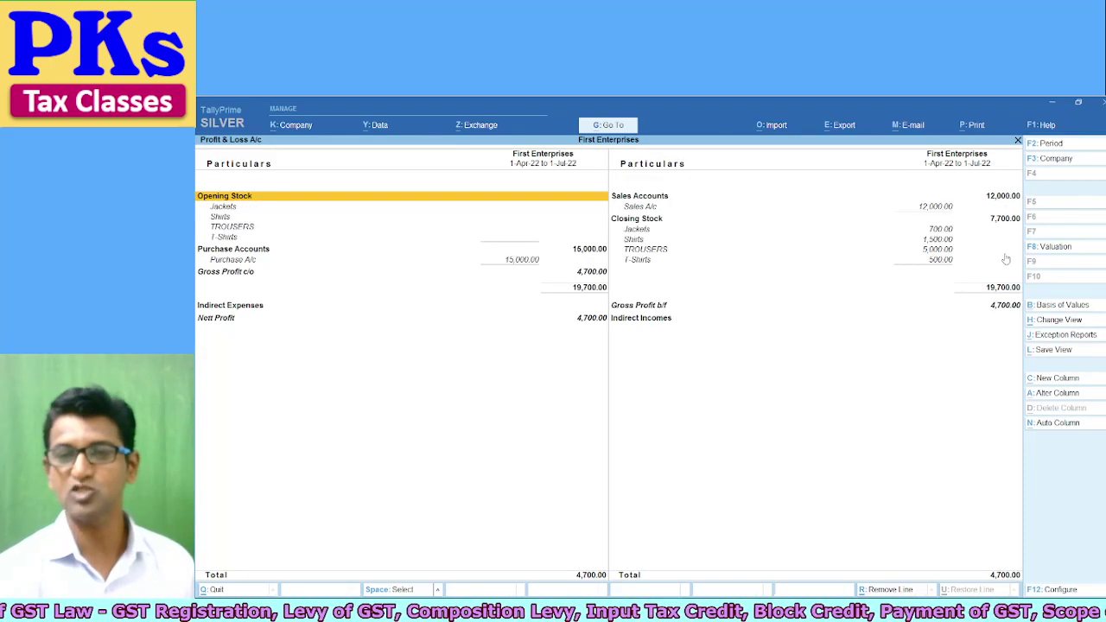
# - Examine the May and July entries in the monthly summary of Purchase A/c and return to the Profit & Loss A/c
pyautogui.press('Down')
pyautogui.press('Down')
pyautogui.press('Down')
pyautogui.press('Down')
pyautogui.press('Down')
pyautogui.press('Down')
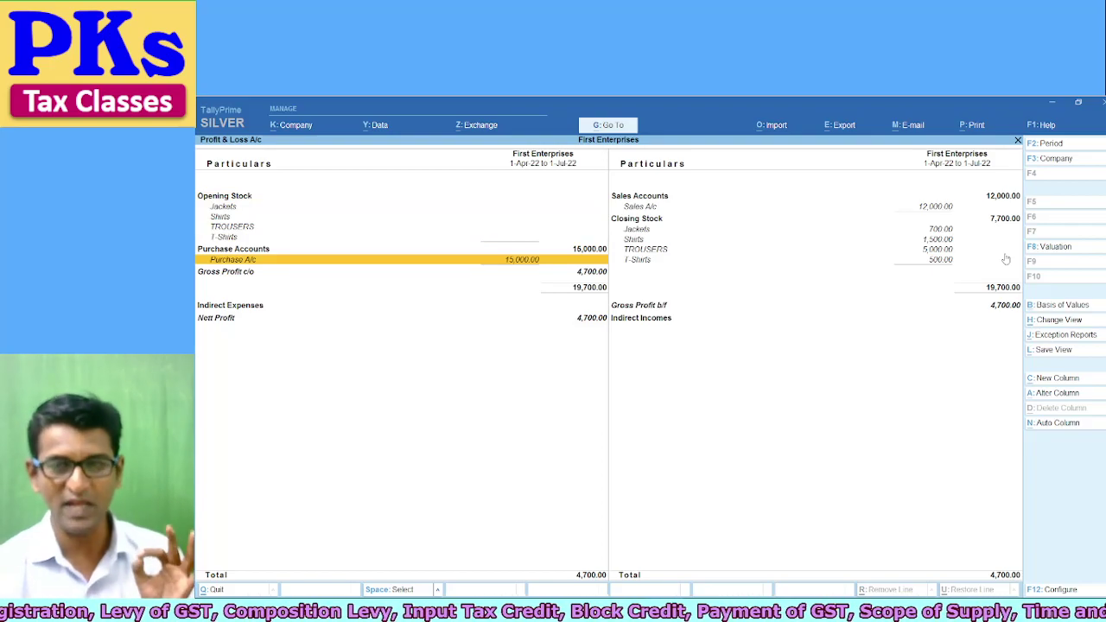
pyautogui.press('Return')
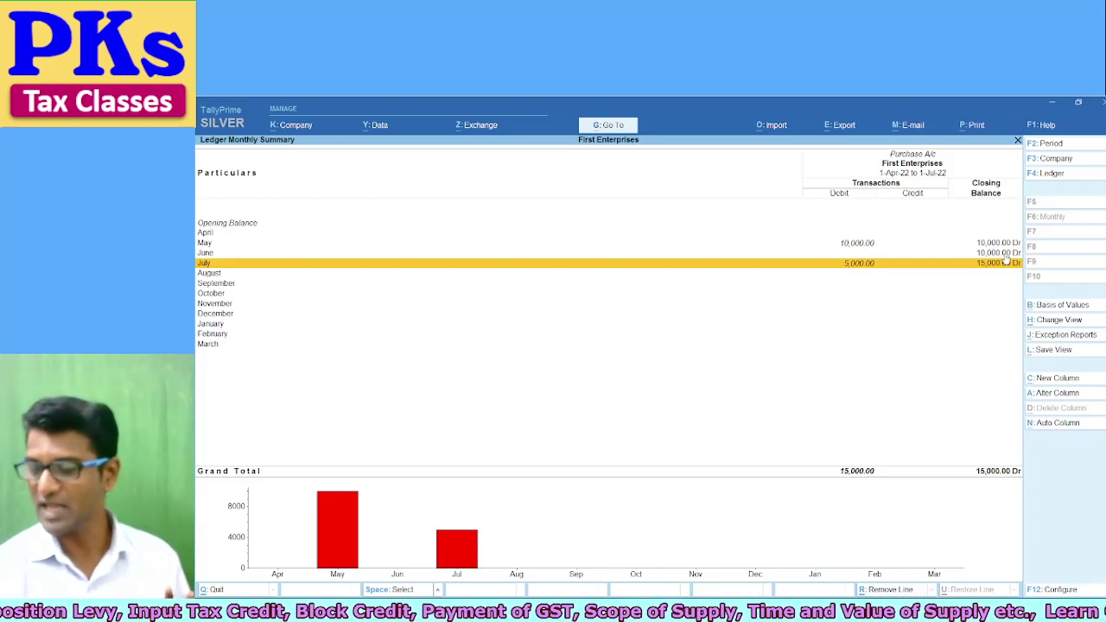
pyautogui.press('Up')
pyautogui.press('Up')
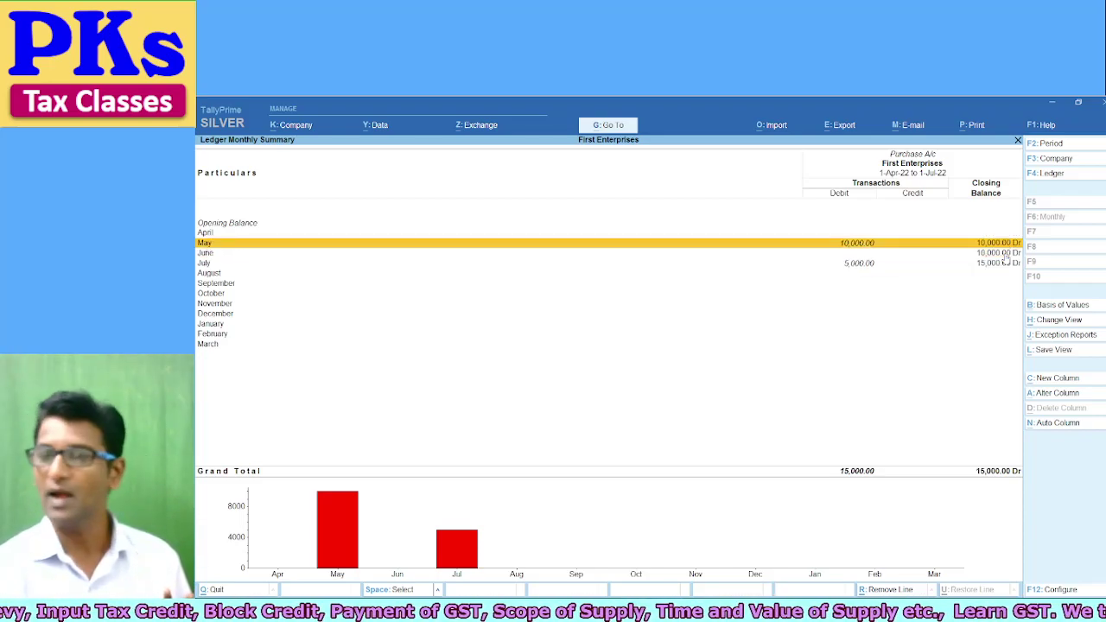
pyautogui.press('Down')
pyautogui.press('Down')
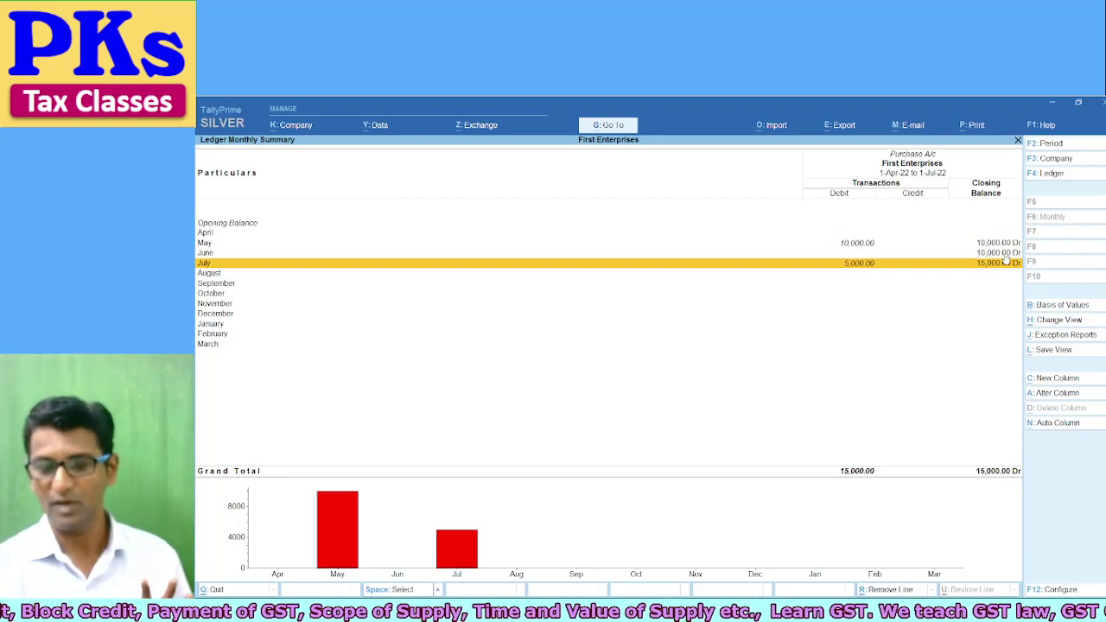
pyautogui.press('Escape')
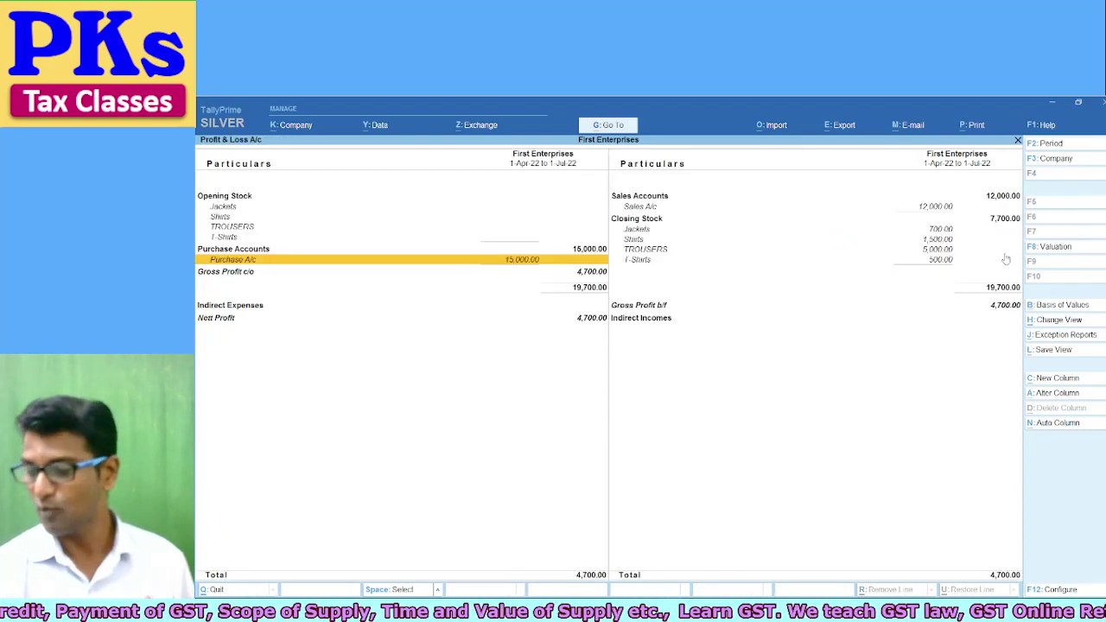
# - Examine the monthly stock summary of Jackets under Closing Stock and return to the Profit & Loss A/c
pyautogui.press('Right')
pyautogui.press('Up')
pyautogui.press('Up')
pyautogui.press('Up')
pyautogui.press('Up')
pyautogui.press('Down')
pyautogui.press('Down')
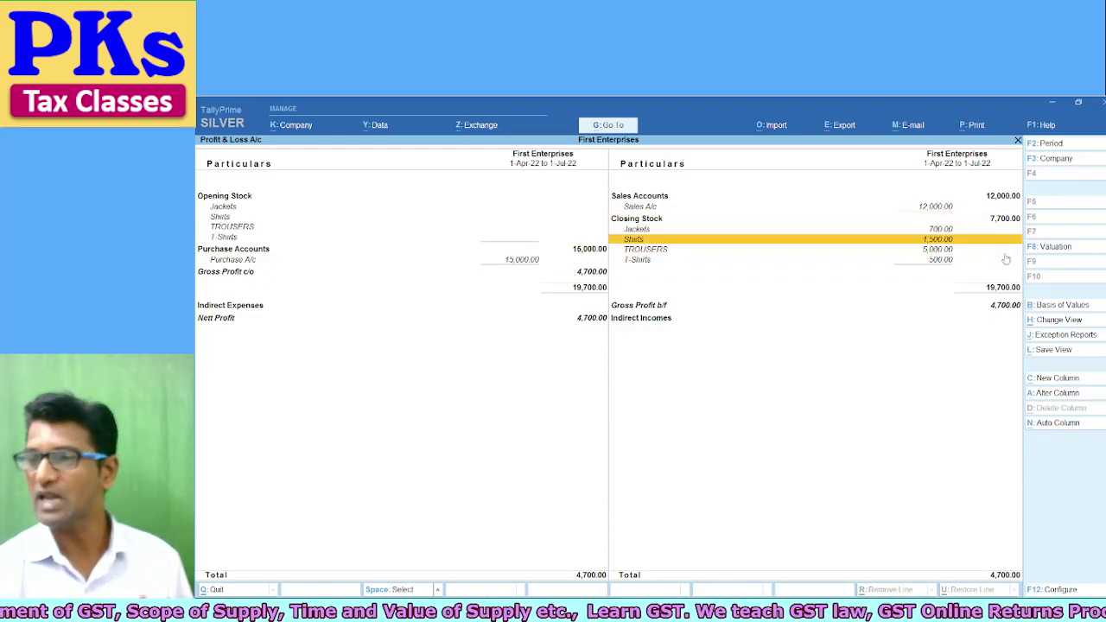
pyautogui.press('Up')
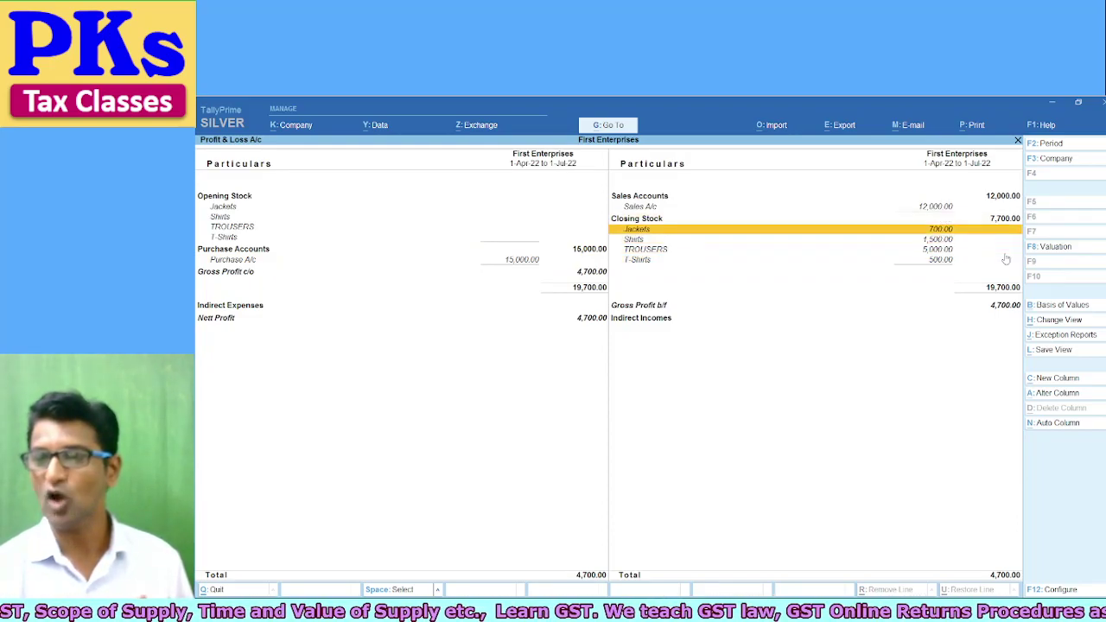
pyautogui.press('Return')
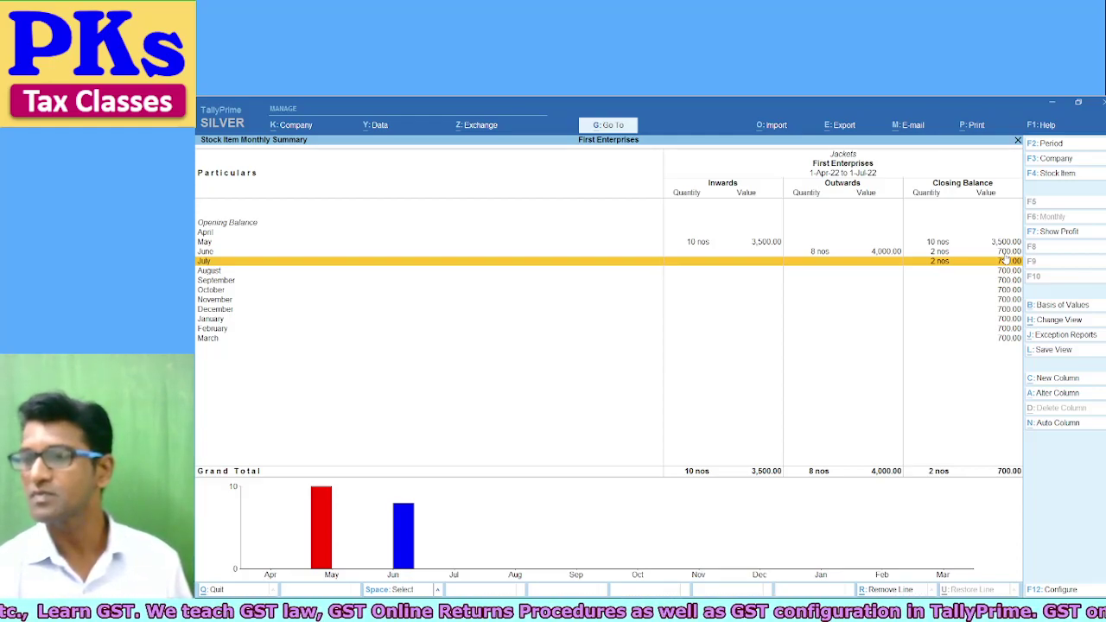
pyautogui.press('Escape')
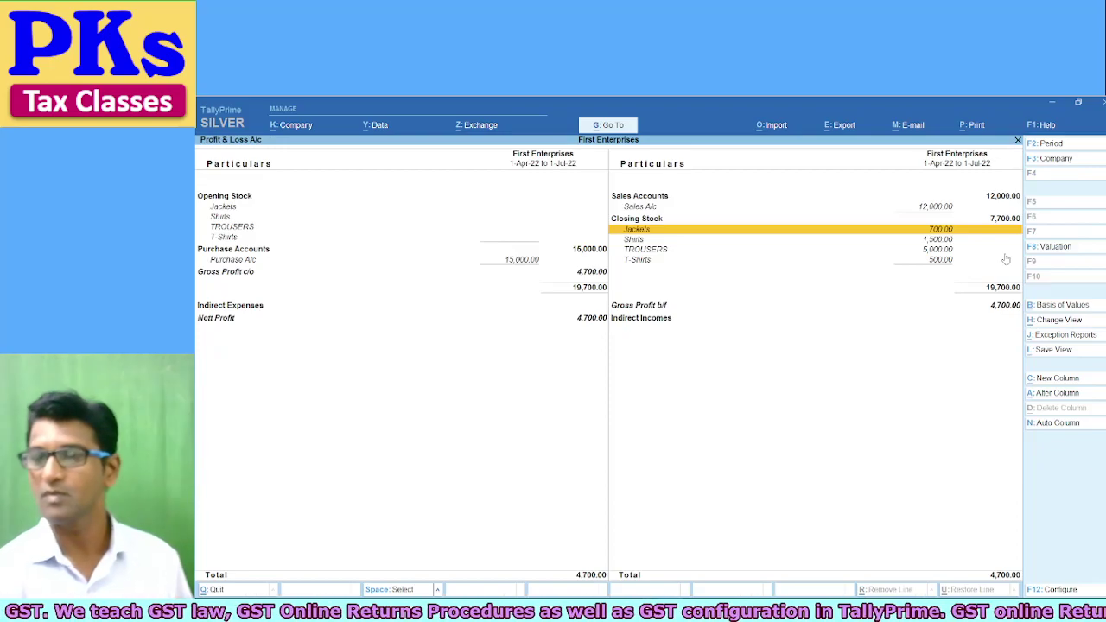
# - Open the monthly stock summary of Shirts under Closing Stock and drill down to its July vouchers
pyautogui.press('Down')
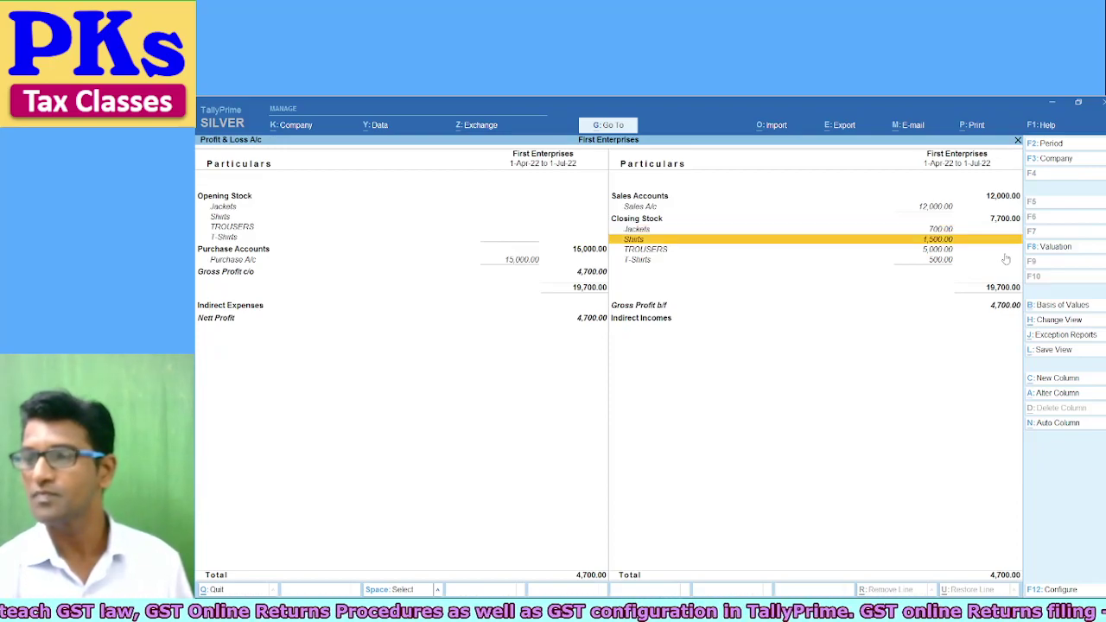
pyautogui.press('Return')
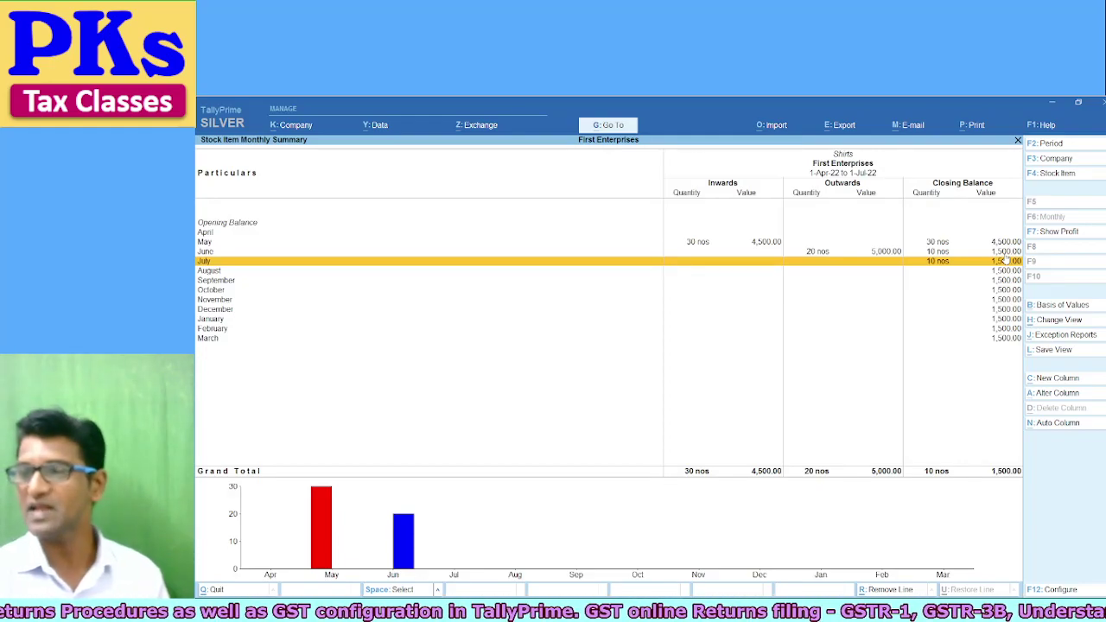
pyautogui.press('Return')
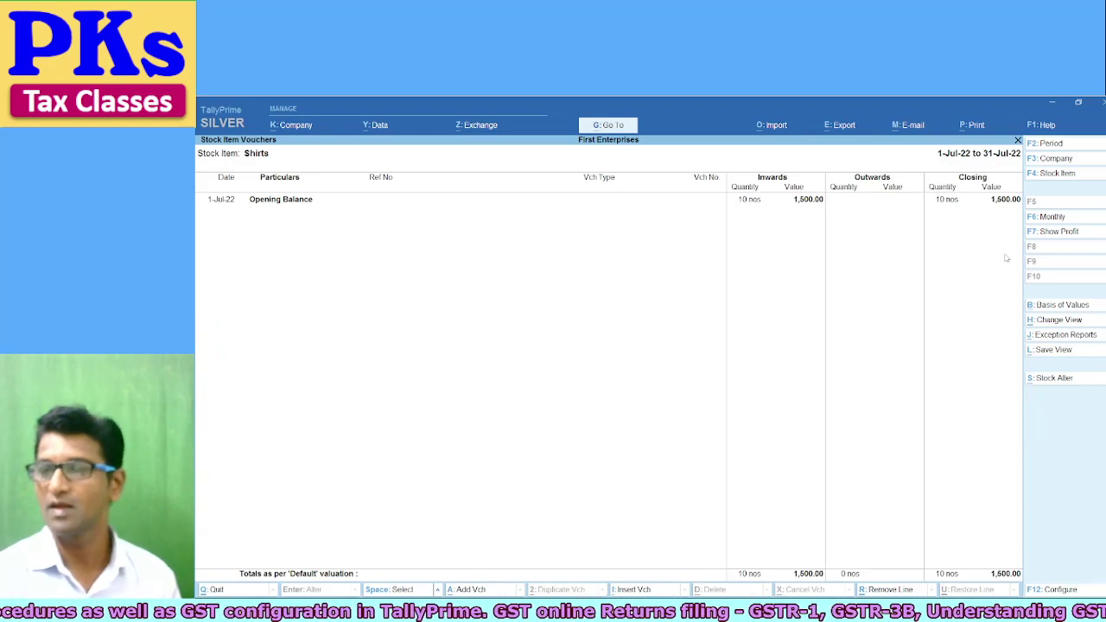
# - Review the display options of the Shirts voucher report, keeping Show Narrations at No, and close the configuration
pyautogui.press('F12')
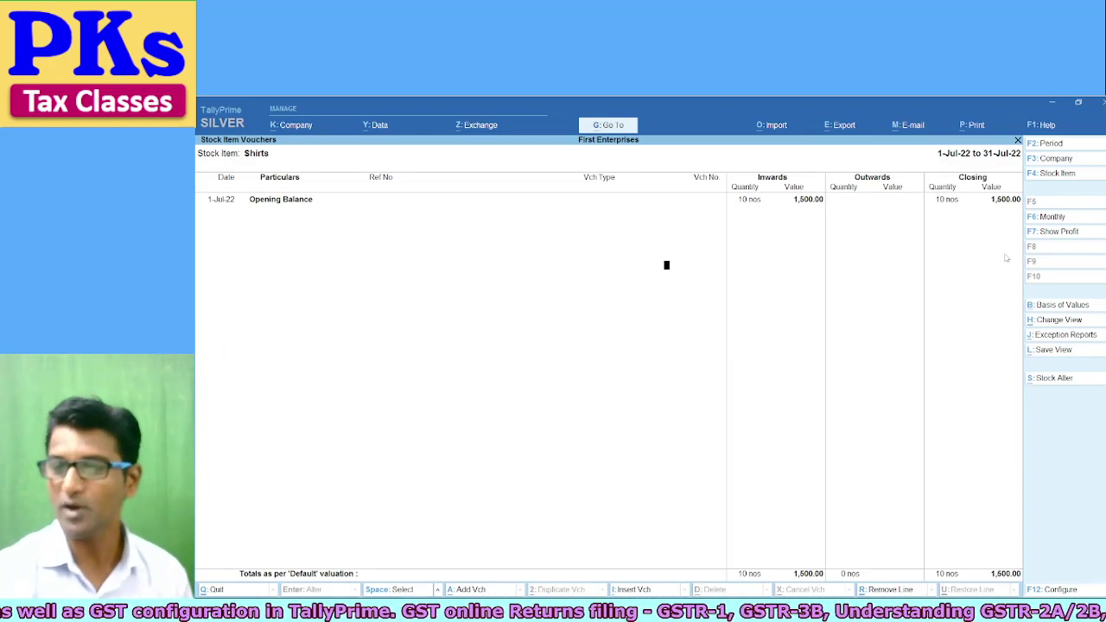
pyautogui.press('n')
pyautogui.press('Return')
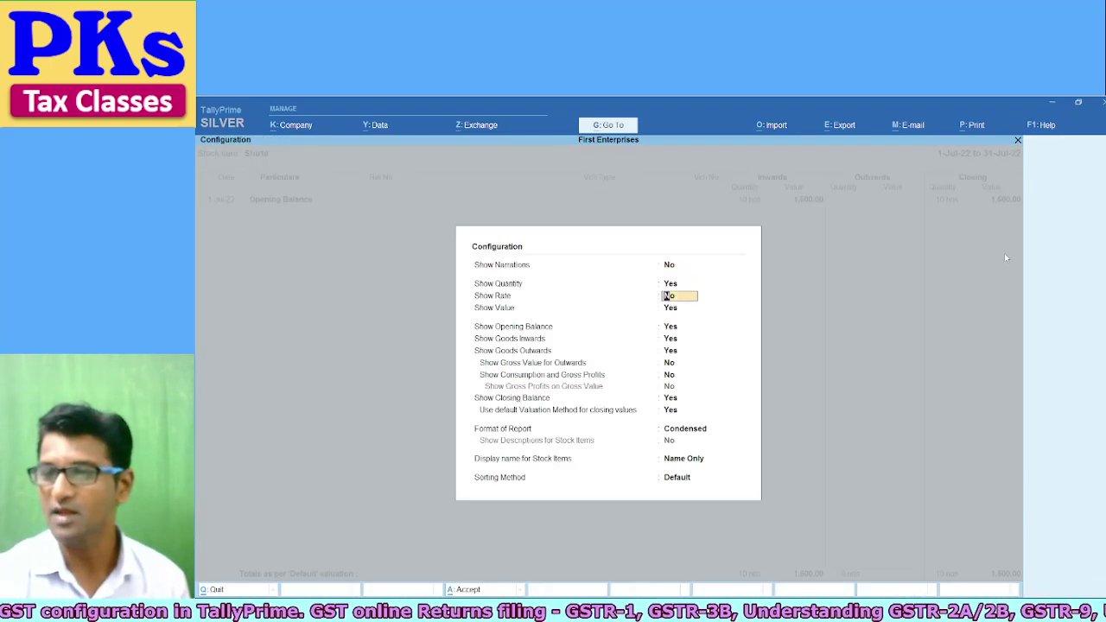
pyautogui.press('Return')
pyautogui.press('Return')
pyautogui.press('Return')
pyautogui.press('Return')
pyautogui.press('Return')
pyautogui.press('Return')
pyautogui.press('Return')
pyautogui.press('Return')
pyautogui.press('Return')
pyautogui.press('Return')
pyautogui.press('Return')
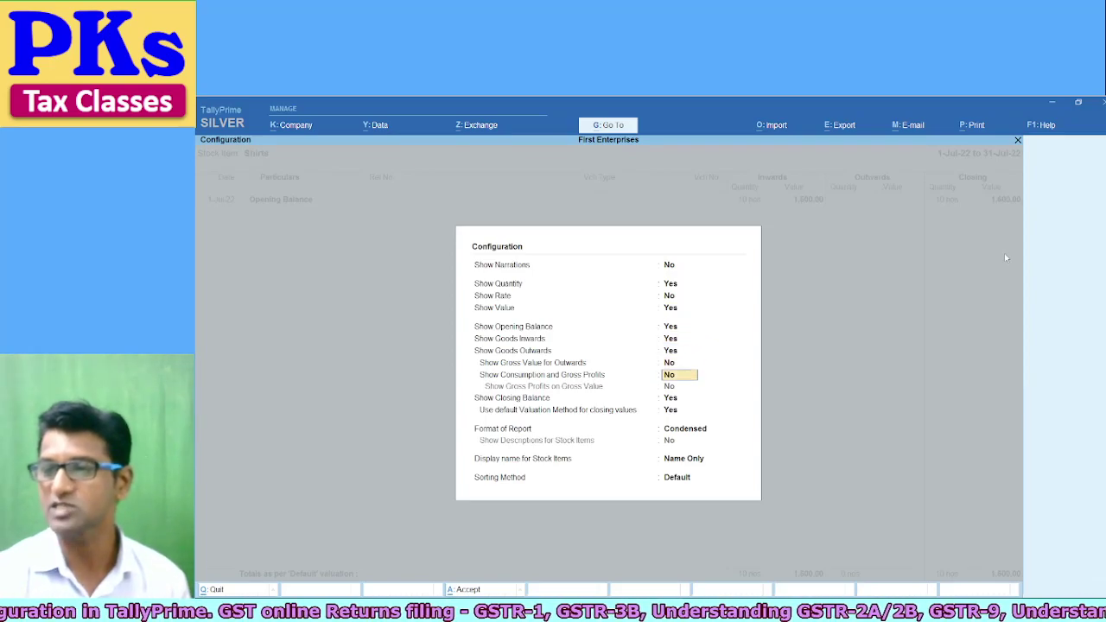
pyautogui.press('Return')
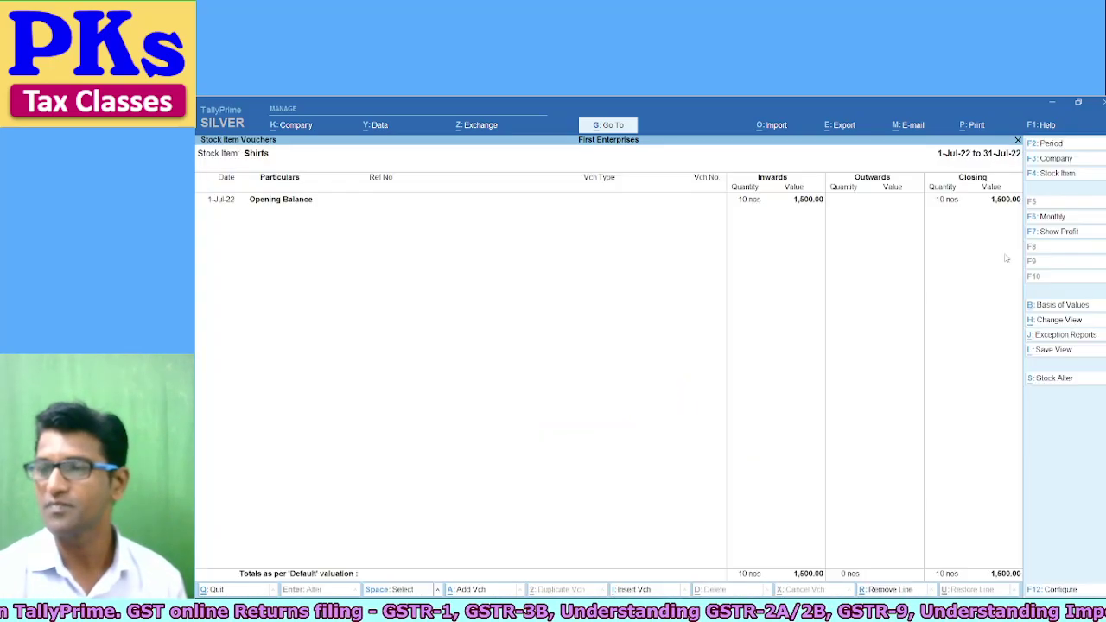
# - Leave the Shirts and Profit & Loss reports and open the Balance Sheet in detailed form
pyautogui.press('Escape')
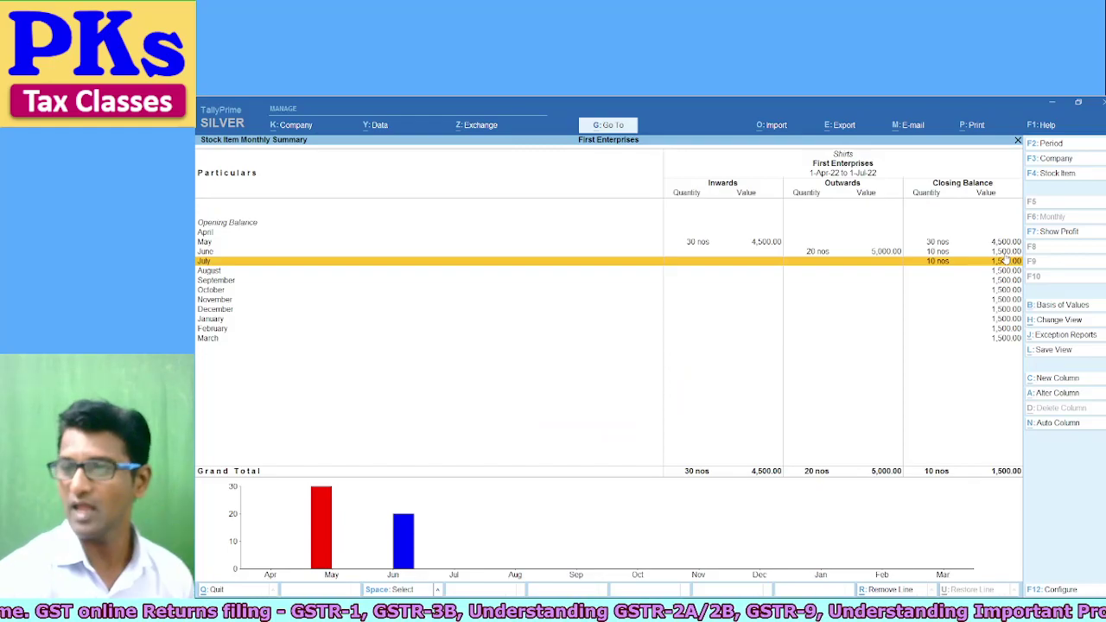
pyautogui.press('Escape')
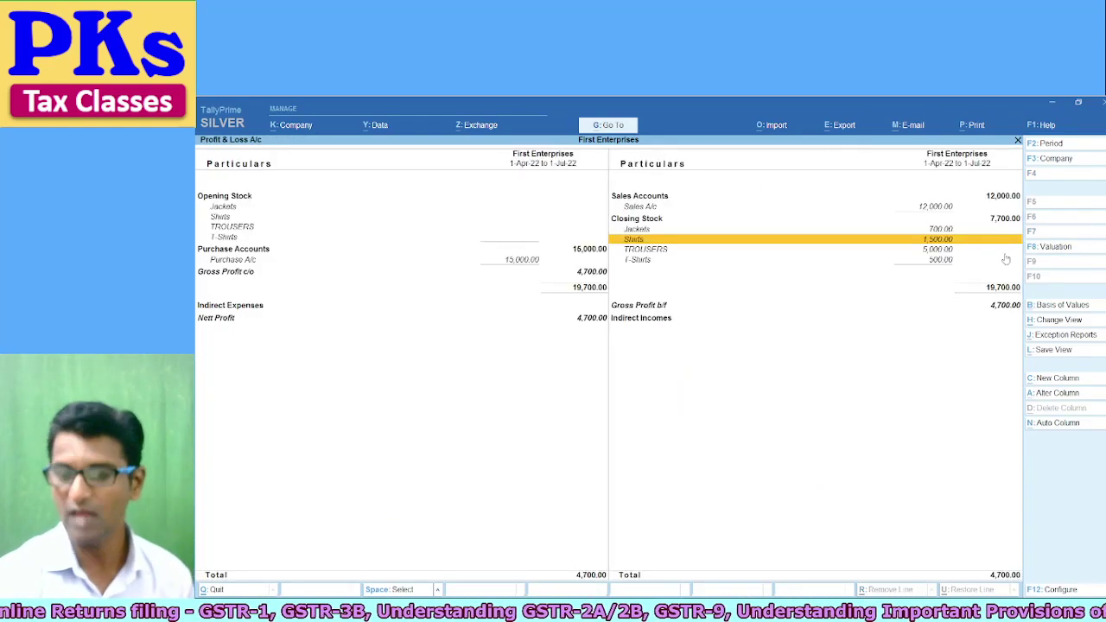
pyautogui.press('Escape')
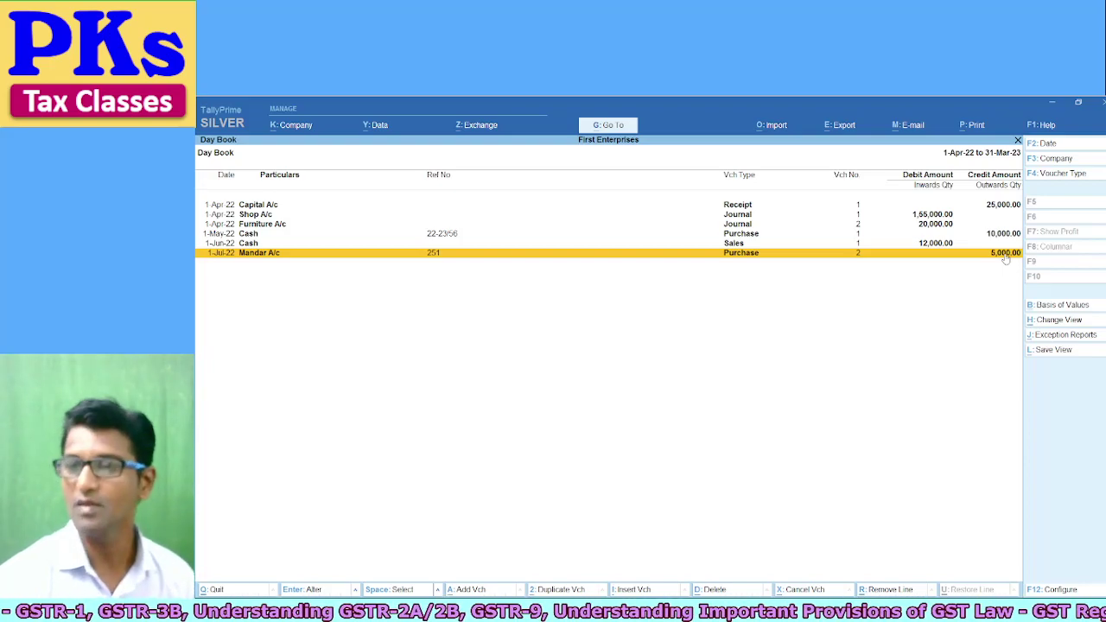
pyautogui.hotkey('alt', 'g')
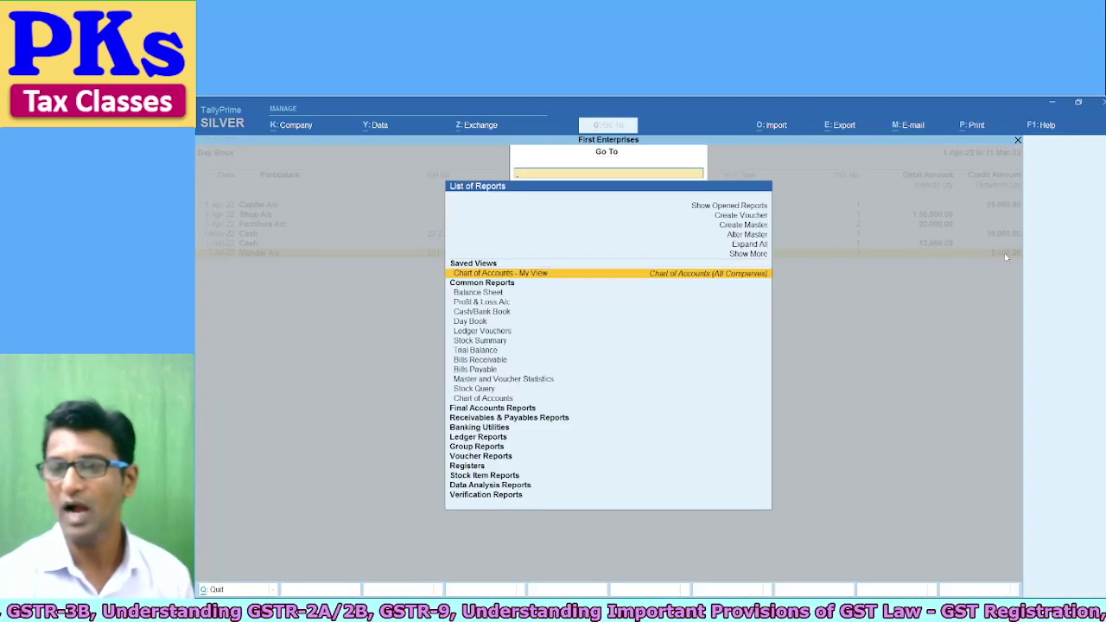
pyautogui.press('Down')
pyautogui.press('Return')
pyautogui.hotkey('alt', 'f5')
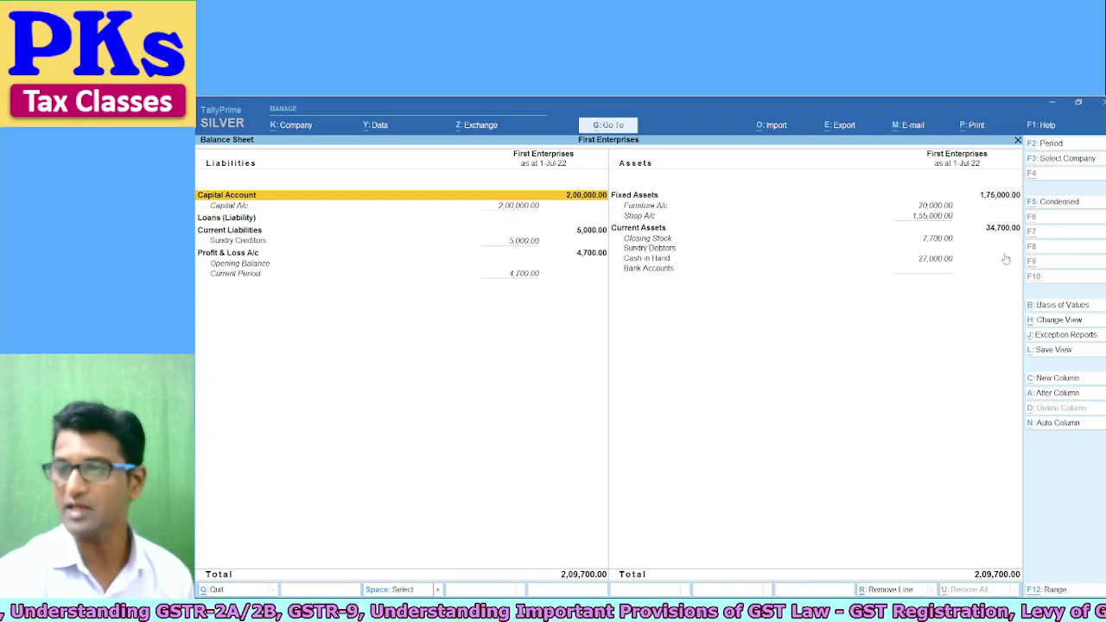
# - Open the Stock Group Summary behind Closing Stock under Current Assets in the Balance Sheet
pyautogui.press('Right')
pyautogui.press('Down')
pyautogui.press('Down')
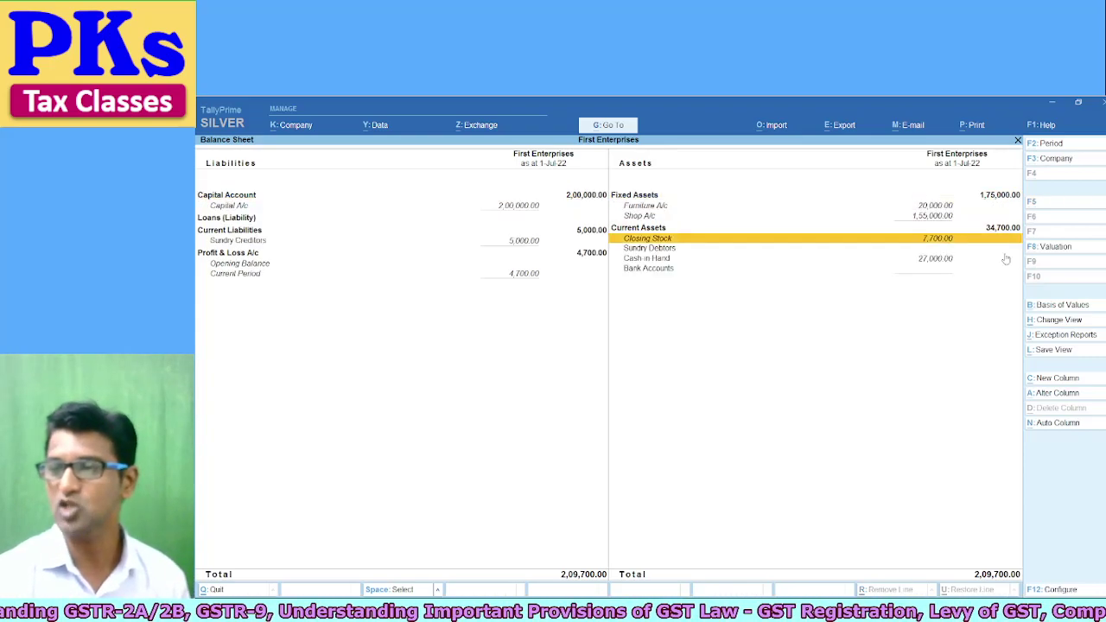
pyautogui.press('Return')
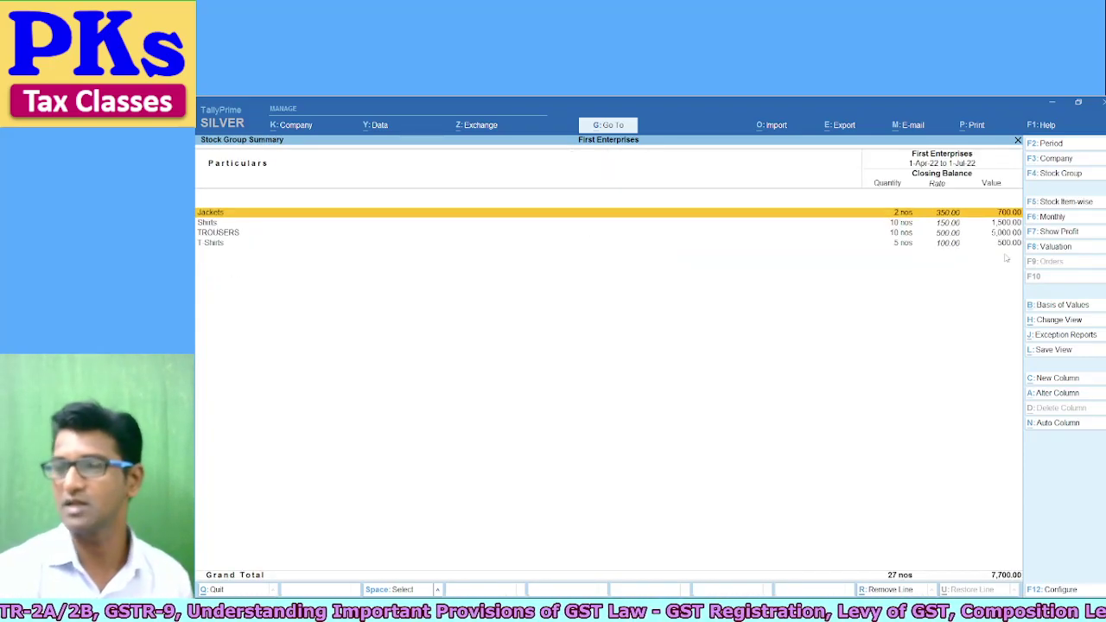
# - Configure the Stock Group Summary to show Goods Inwards and Goods Outwards by setting both options to Yes
pyautogui.press('F12')
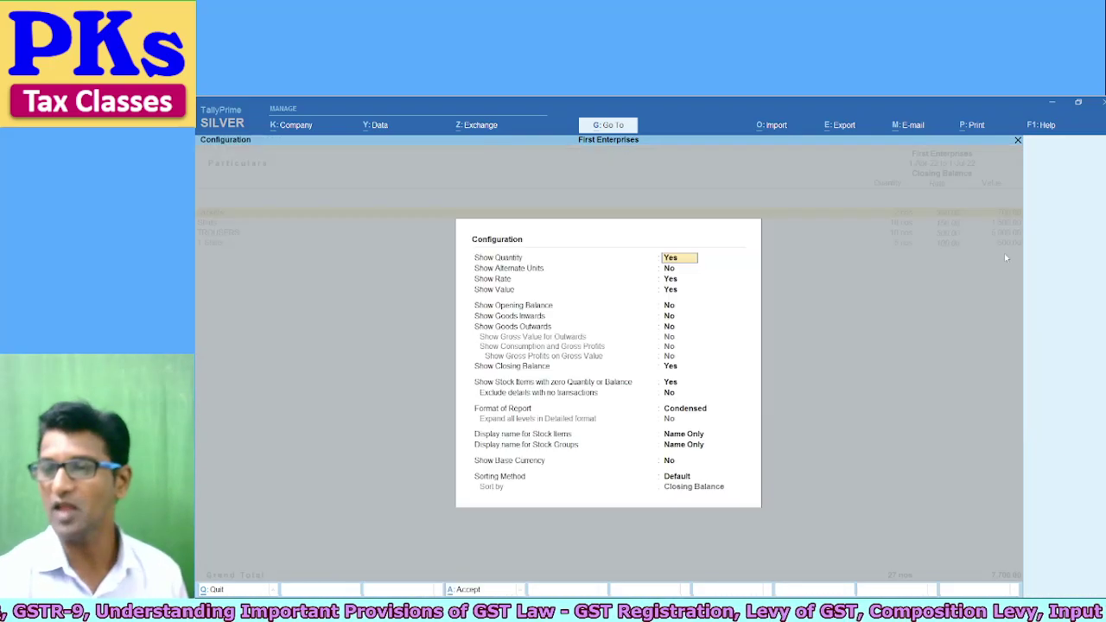
pyautogui.press('Down')
pyautogui.press('Down')
pyautogui.press('Down')
pyautogui.press('Down')
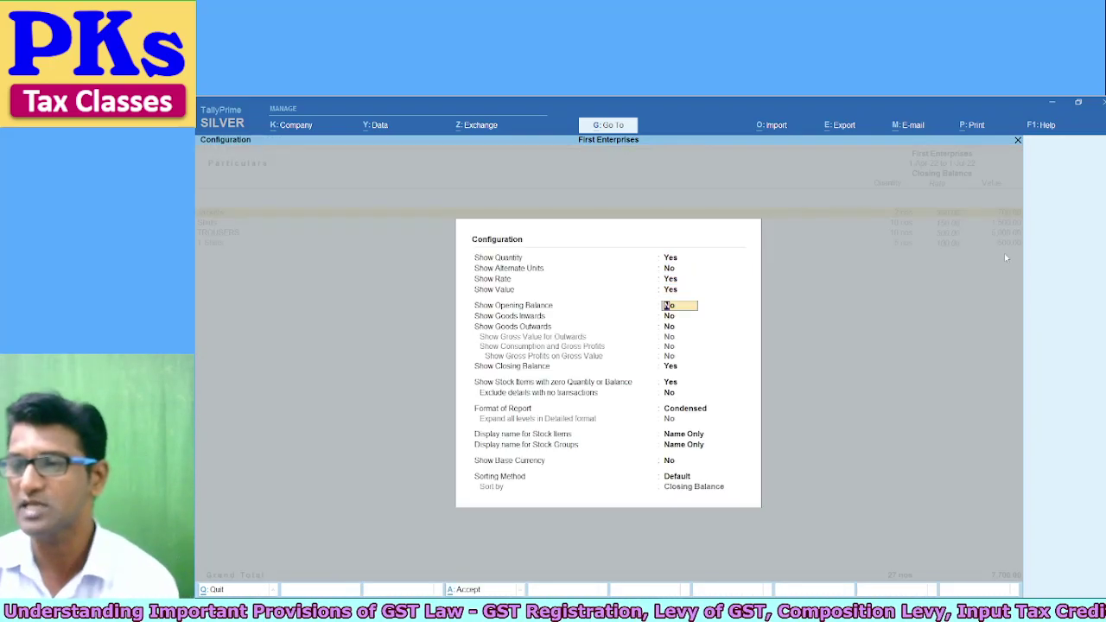
pyautogui.press('Down')
pyautogui.write('y')
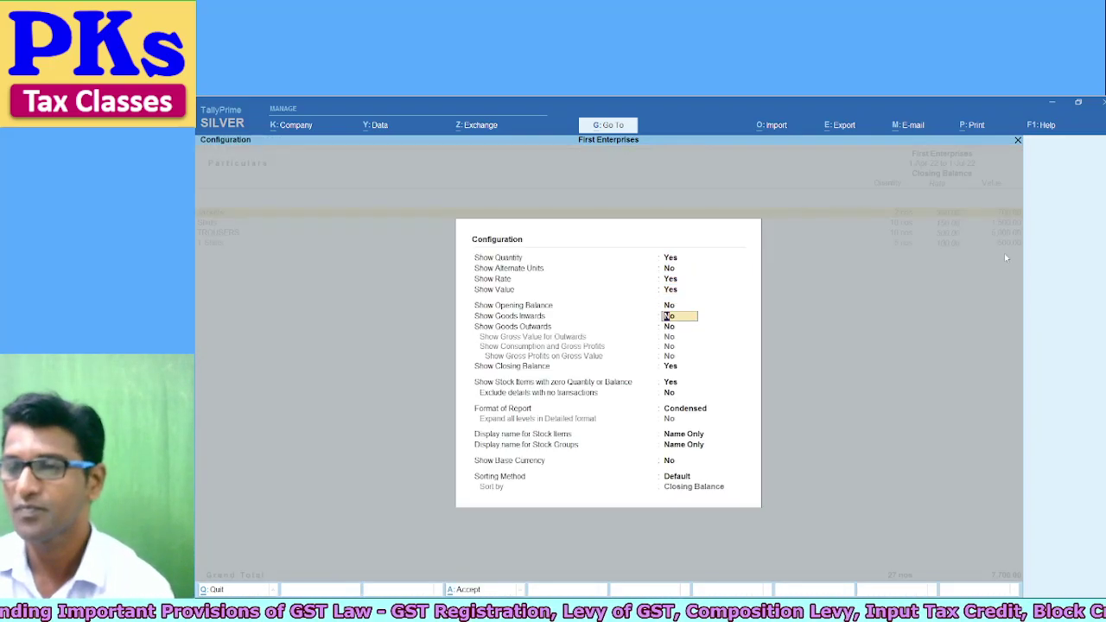
pyautogui.press('Return')
pyautogui.write('y')
pyautogui.press('Return')
pyautogui.hotkey('ctrl', 'a')
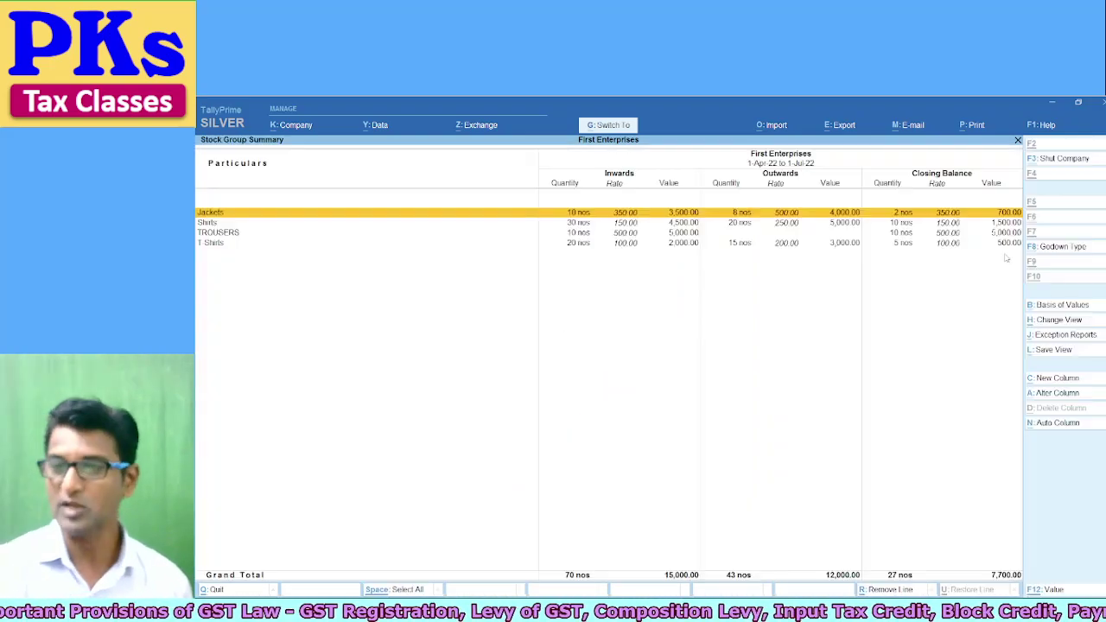
# - Examine the inwards and closing balance of TROUSERS and return to the Balance Sheet
pyautogui.press('Down')
pyautogui.press('Down')
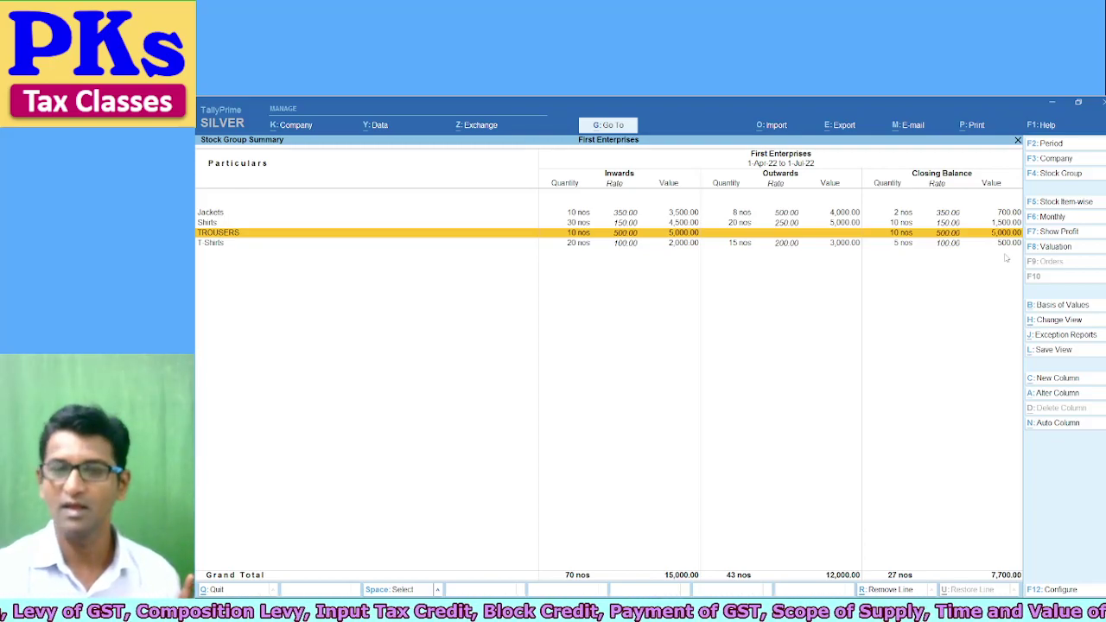
pyautogui.press('Escape')
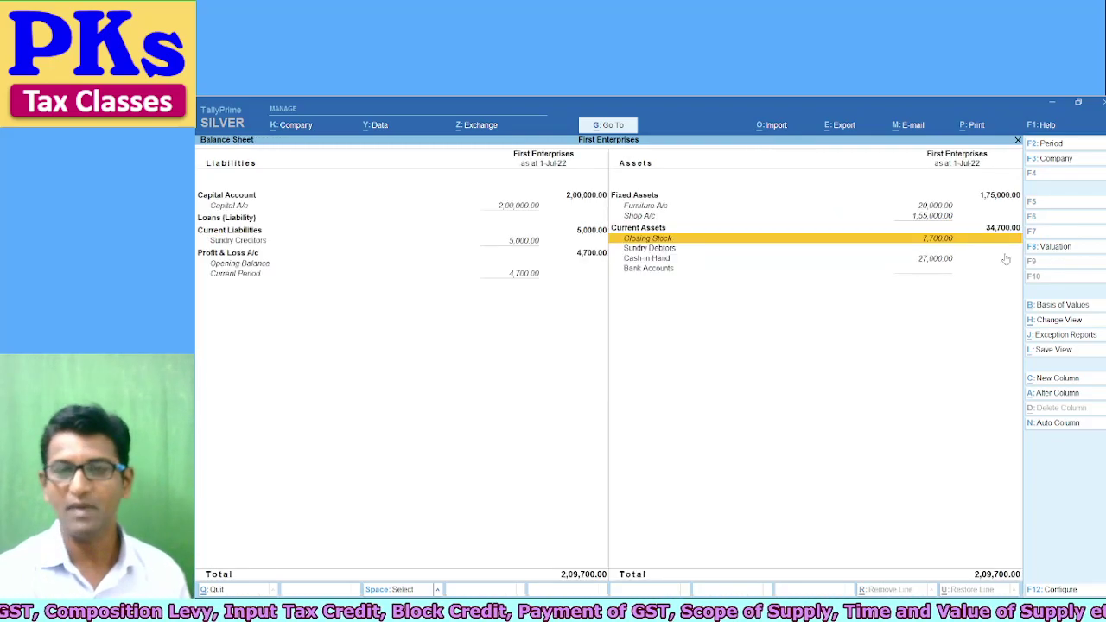
# - Drill down from Sundry Creditors to the supplier's July ledger vouchers and return to the Balance Sheet
pyautogui.press('Left')
pyautogui.press('Down')
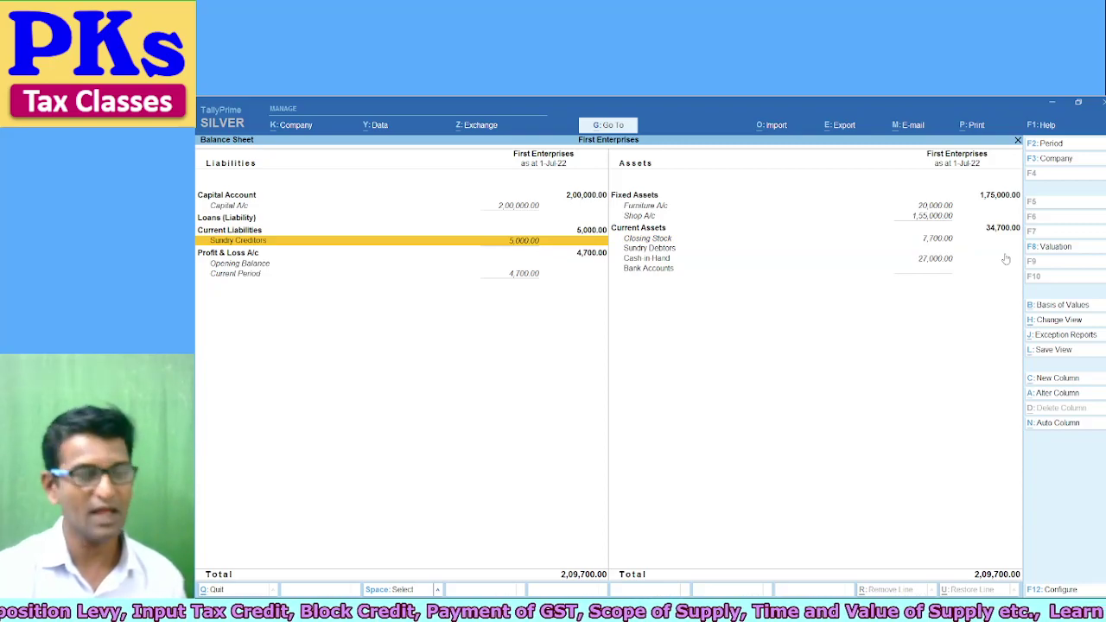
pyautogui.press('Return')
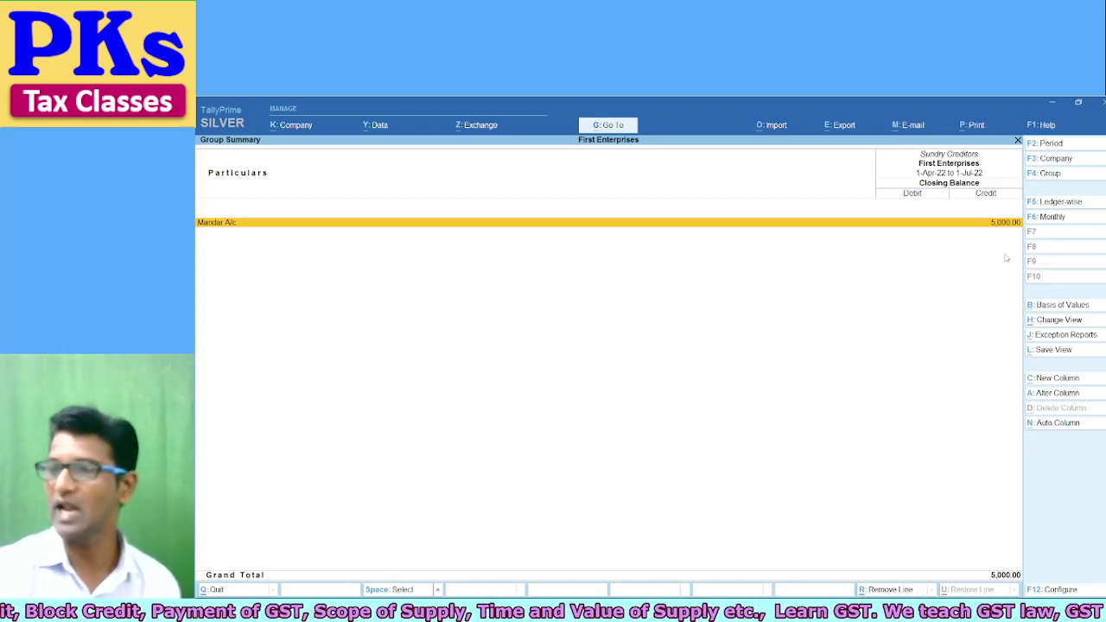
pyautogui.press('Return')
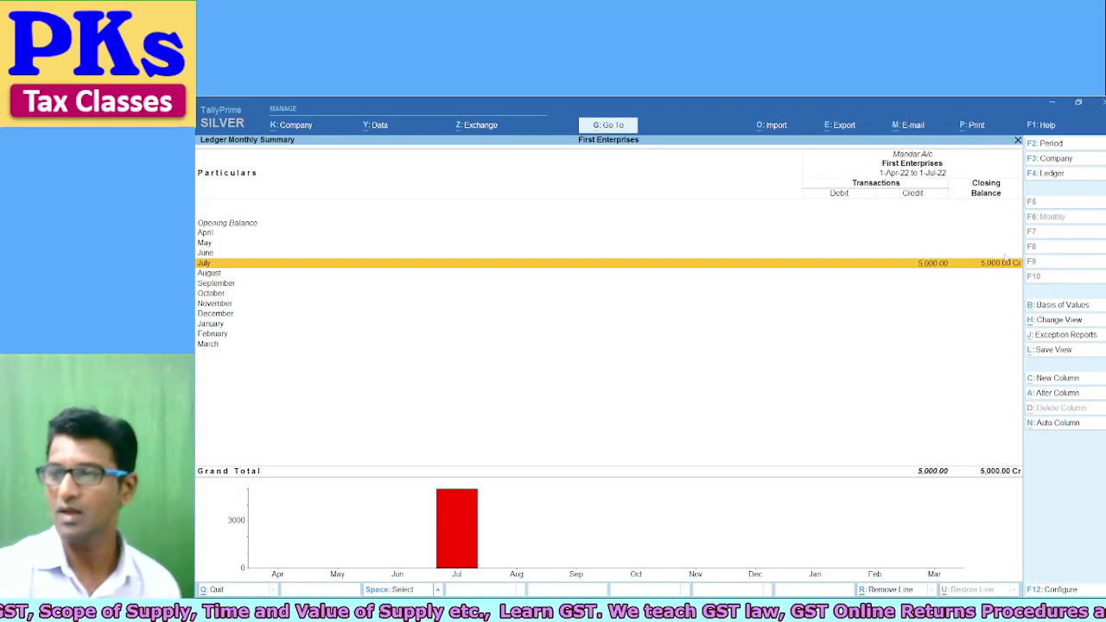
pyautogui.press('Return')
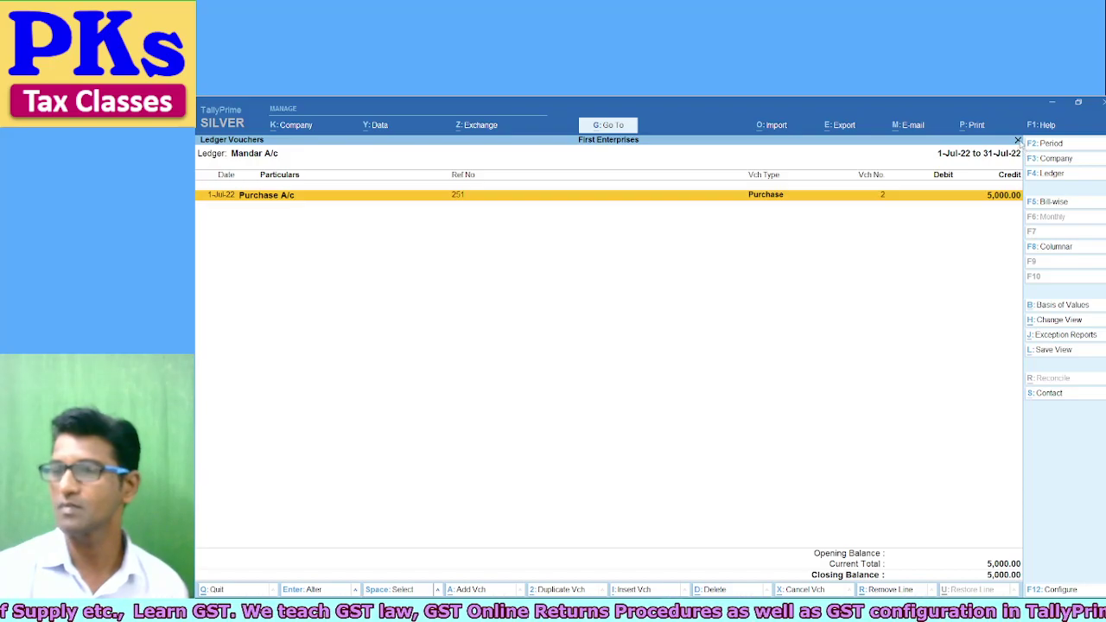
pyautogui.click(1017, 141)
pyautogui.click(1018, 141)
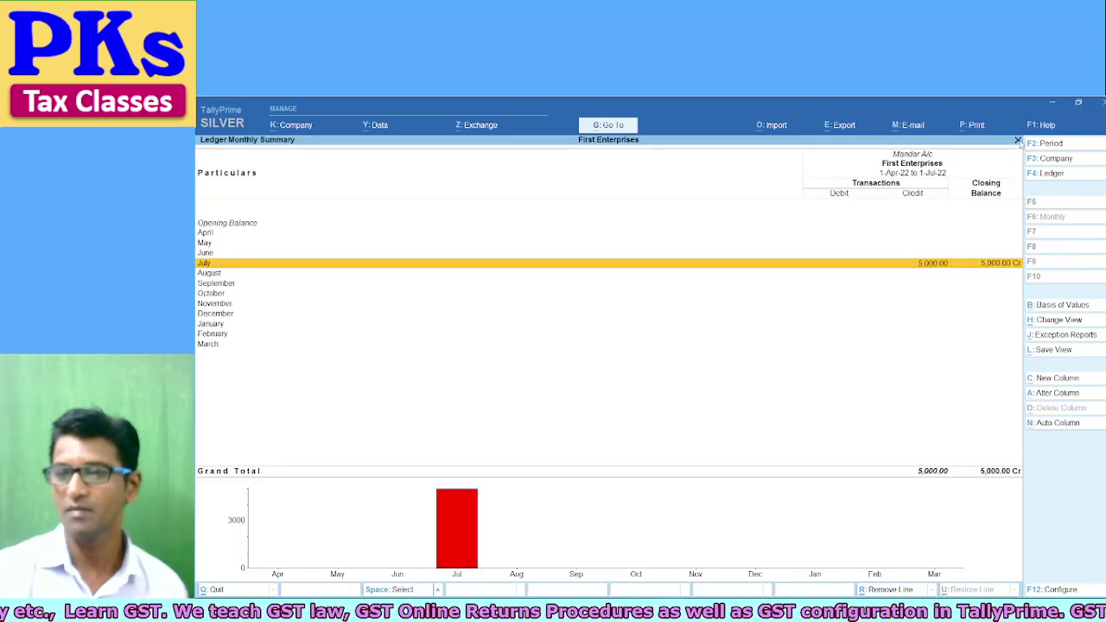
pyautogui.click(1018, 141)
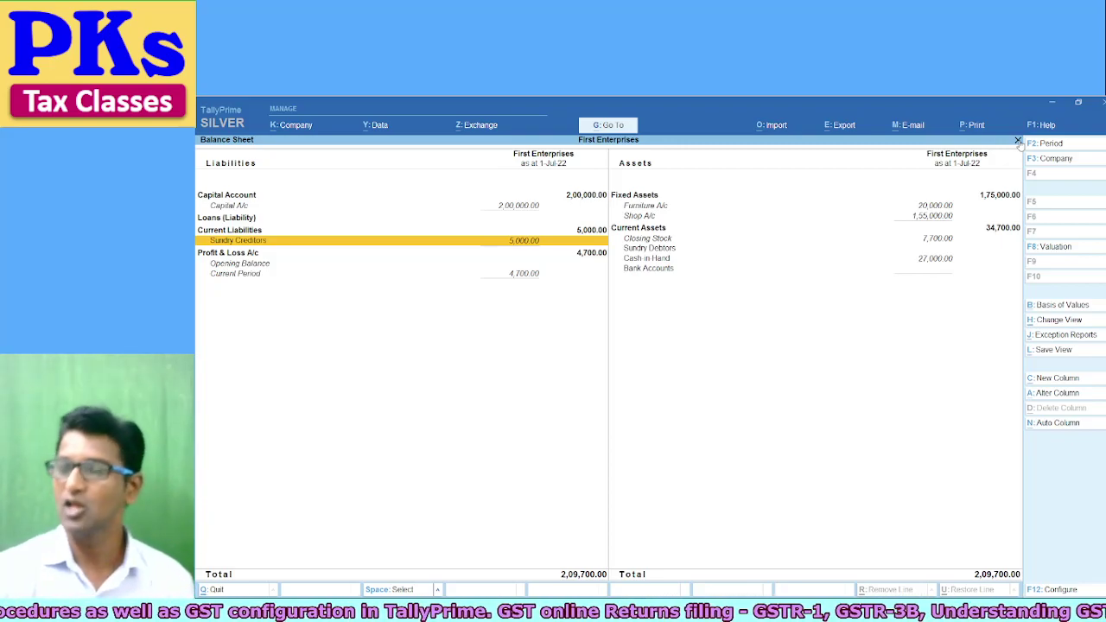
# - Examine the Balance Sheet's Sundry Creditors, Loans (Liability) and Current Liabilities against Closing Stock and Sundry Debtors
pyautogui.press('Right')
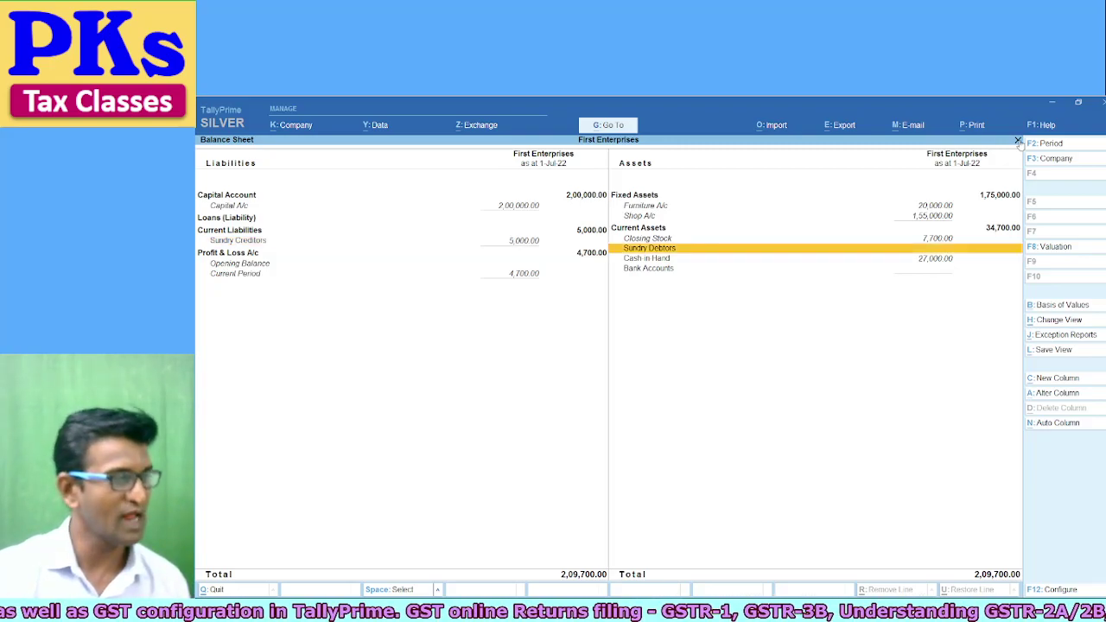
pyautogui.press('Left')
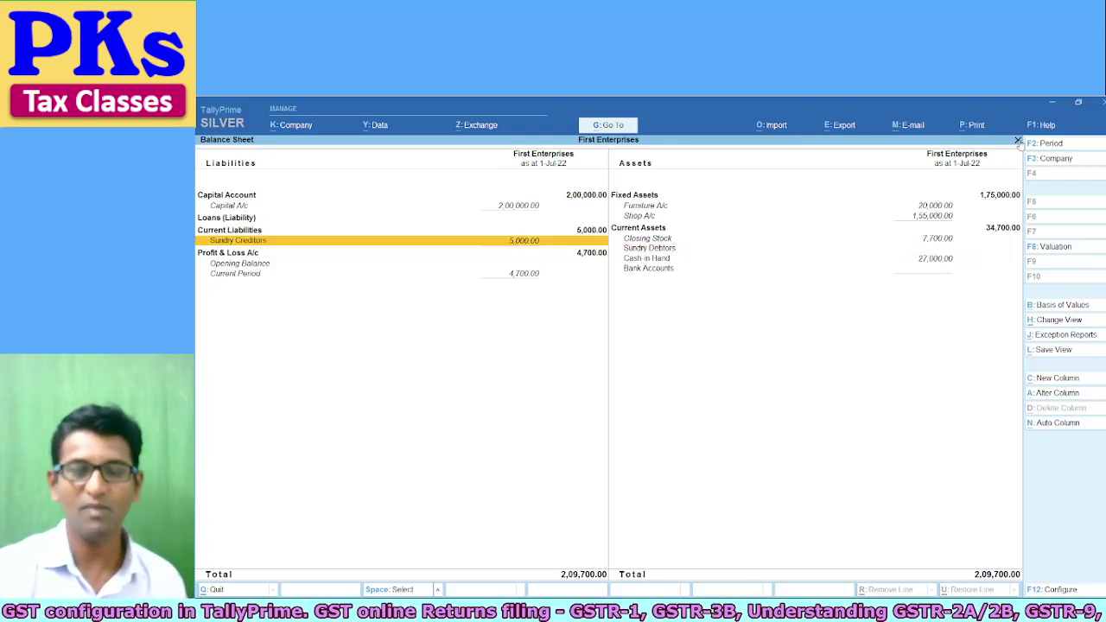
pyautogui.press('Up')
pyautogui.press('Up')
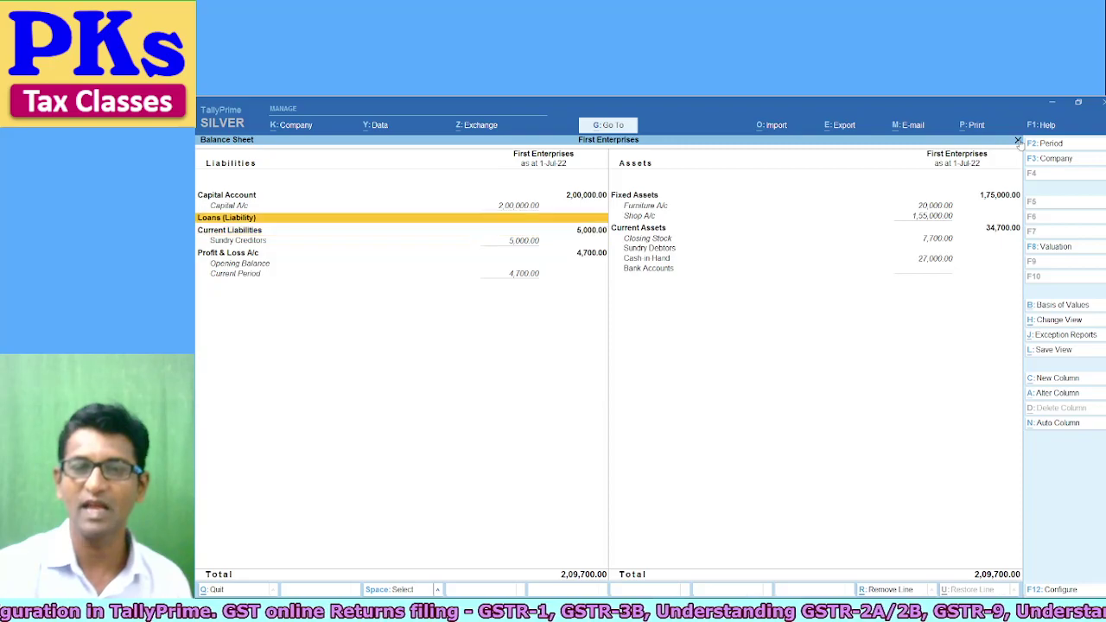
pyautogui.press('Down')
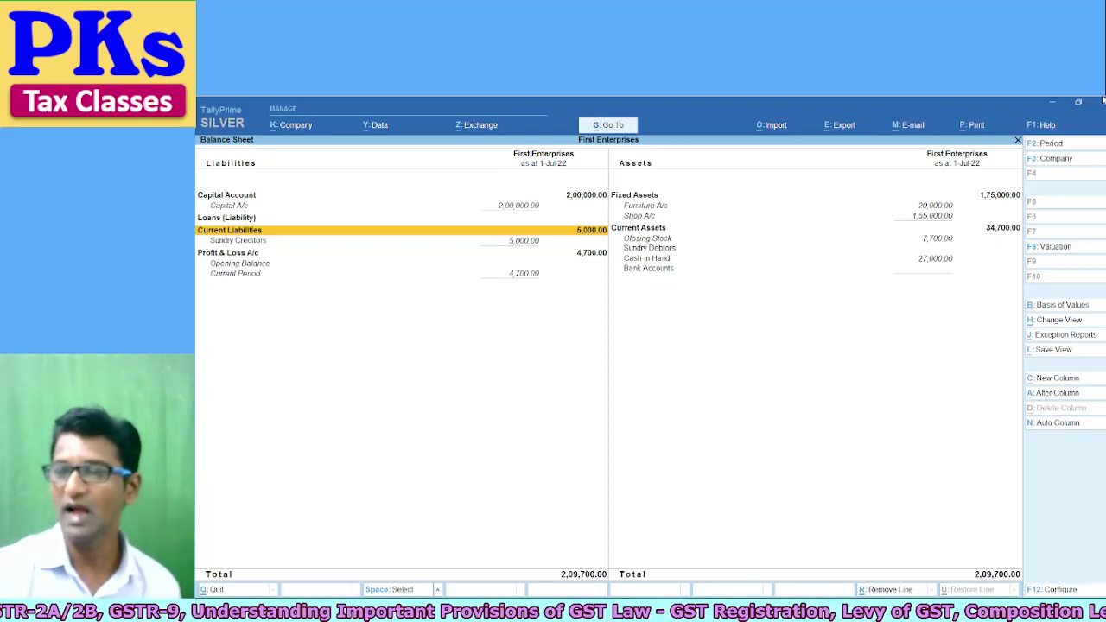
pyautogui.press('Right')
pyautogui.press('Down')
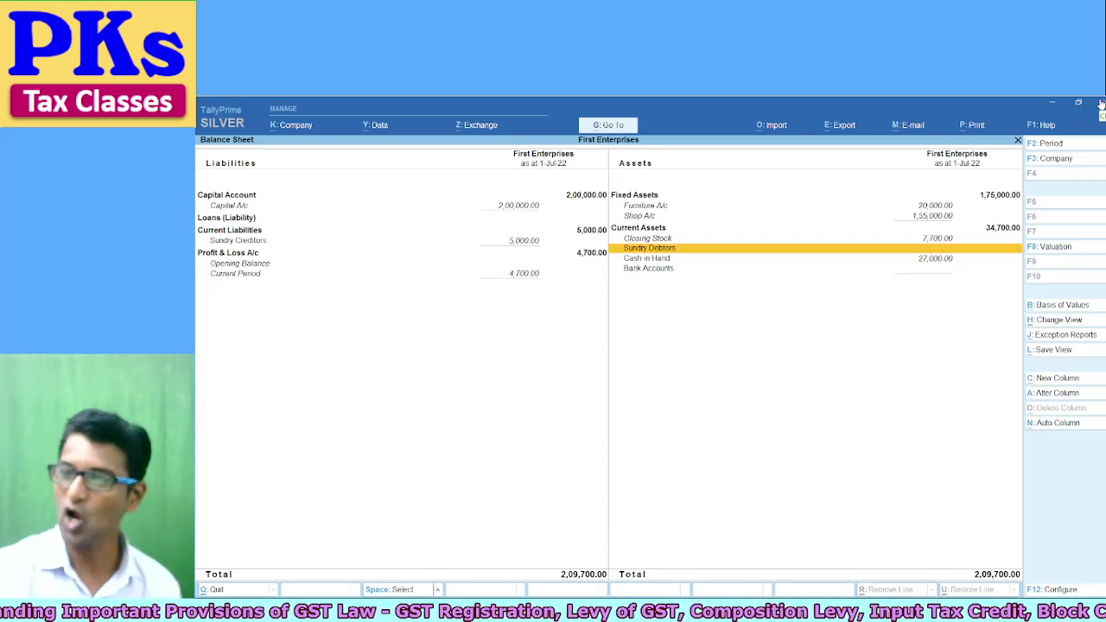
pyautogui.press('Up')
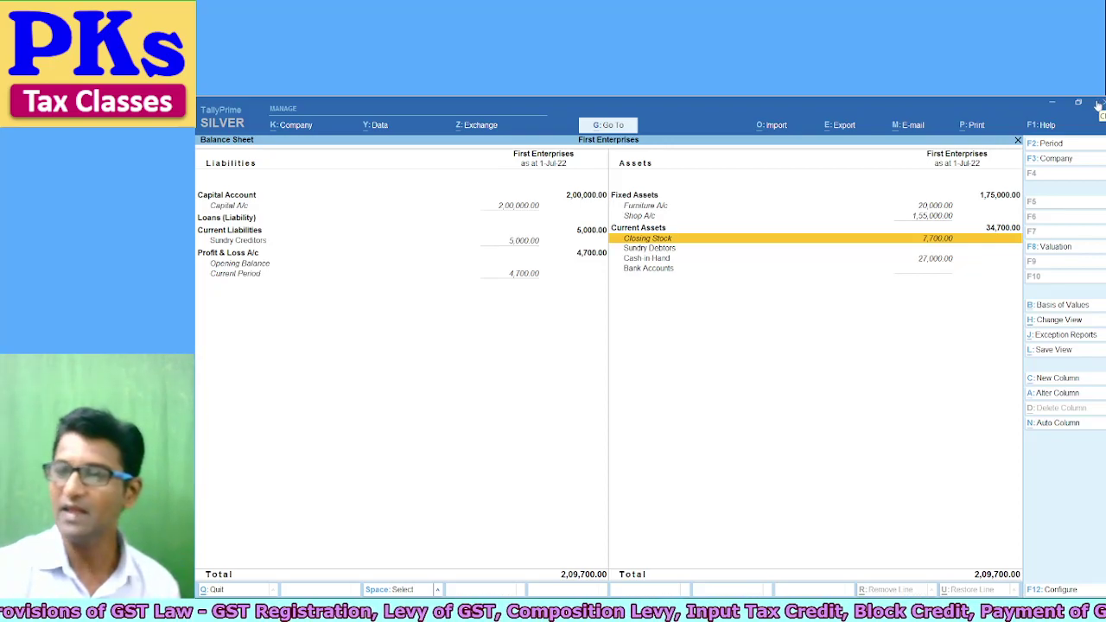
pyautogui.press('Down')
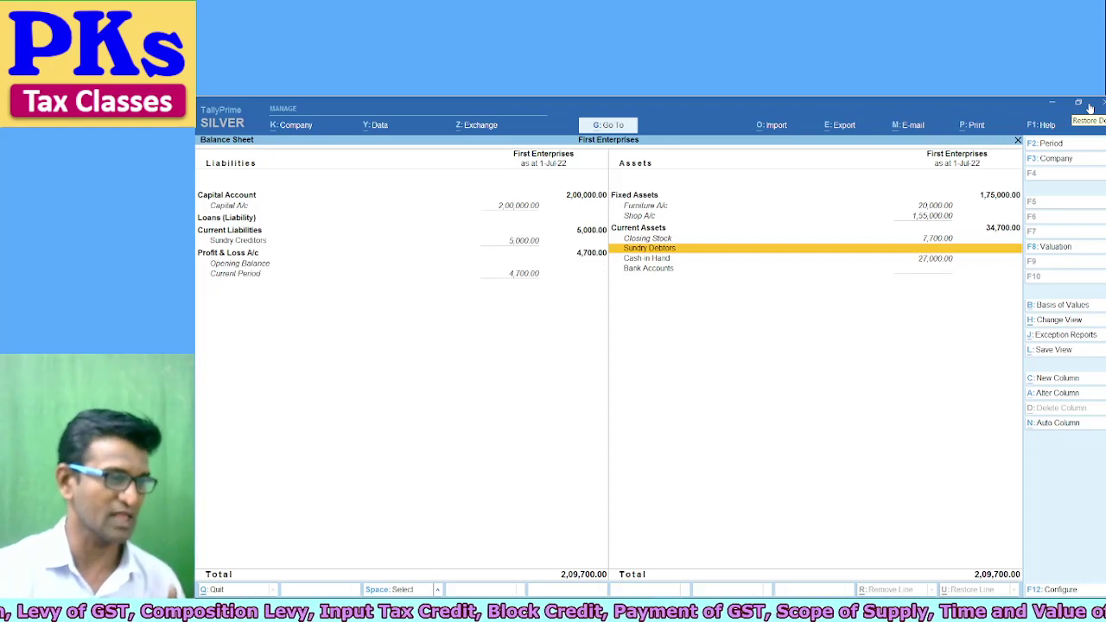
# - Leave the Balance Sheet and start a new Sales voucher from the Day Book, dated 31-Jul-22
pyautogui.press('Escape')
pyautogui.press('k')
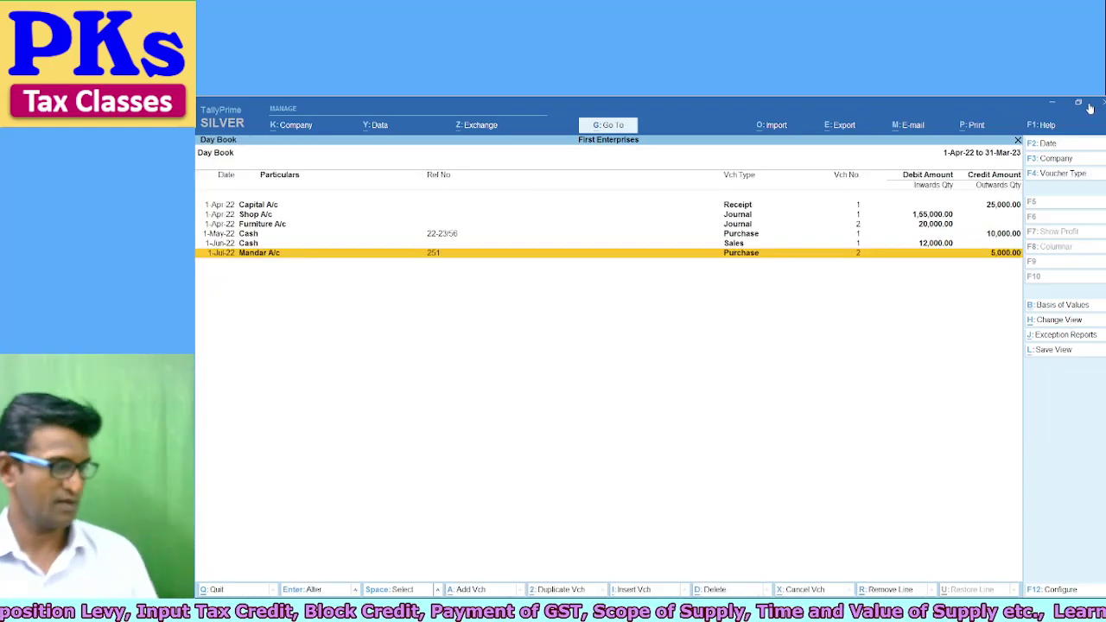
pyautogui.hotkey('alt', 'a')
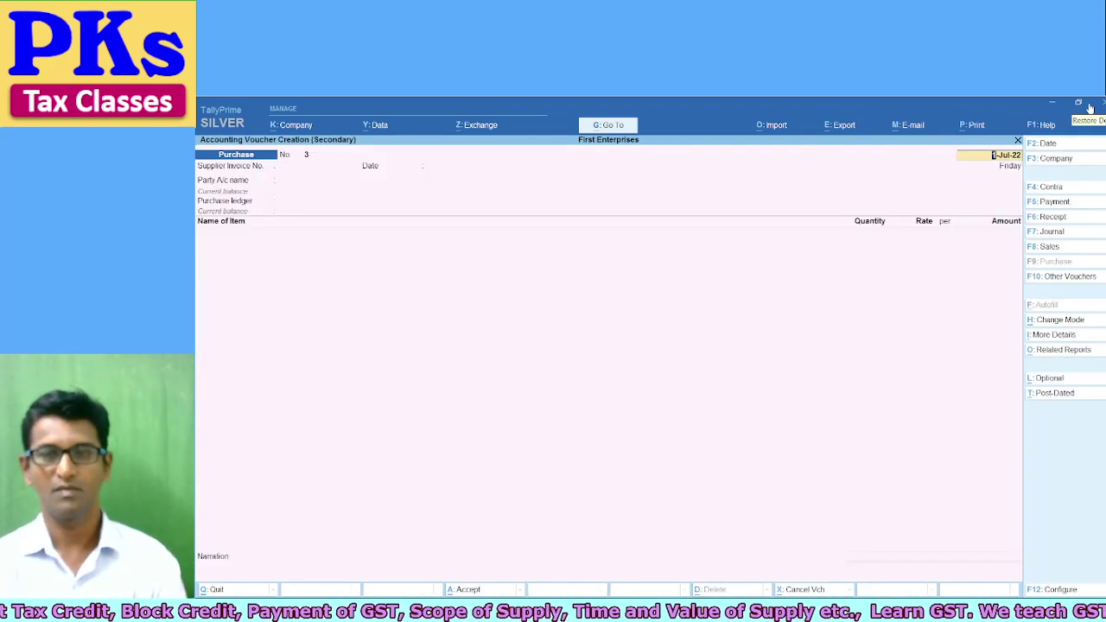
pyautogui.press('F8')
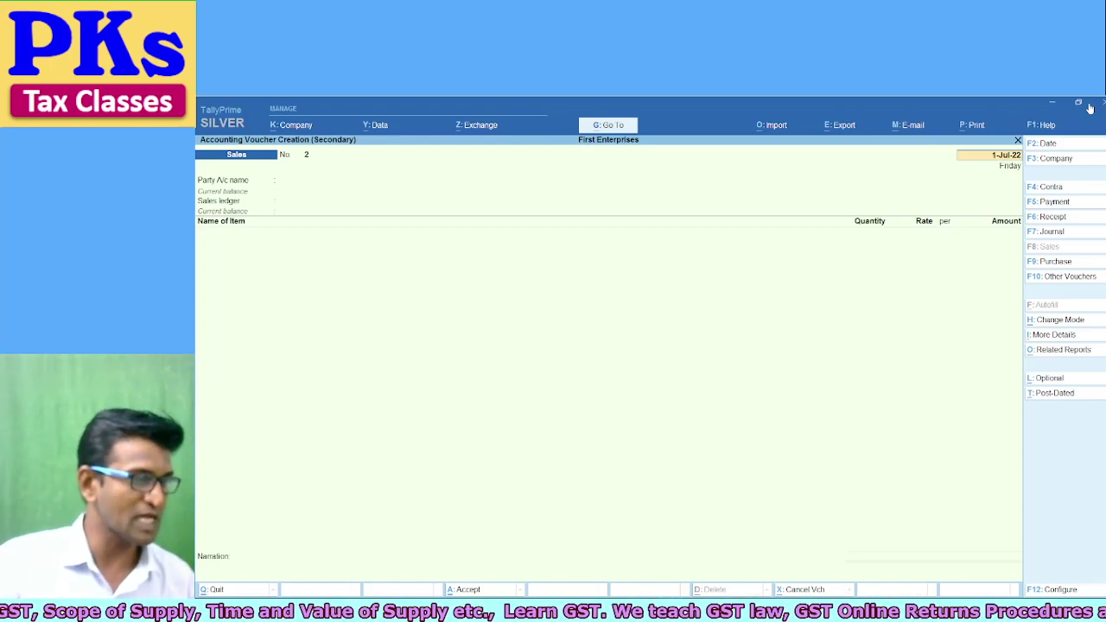
pyautogui.write('3')
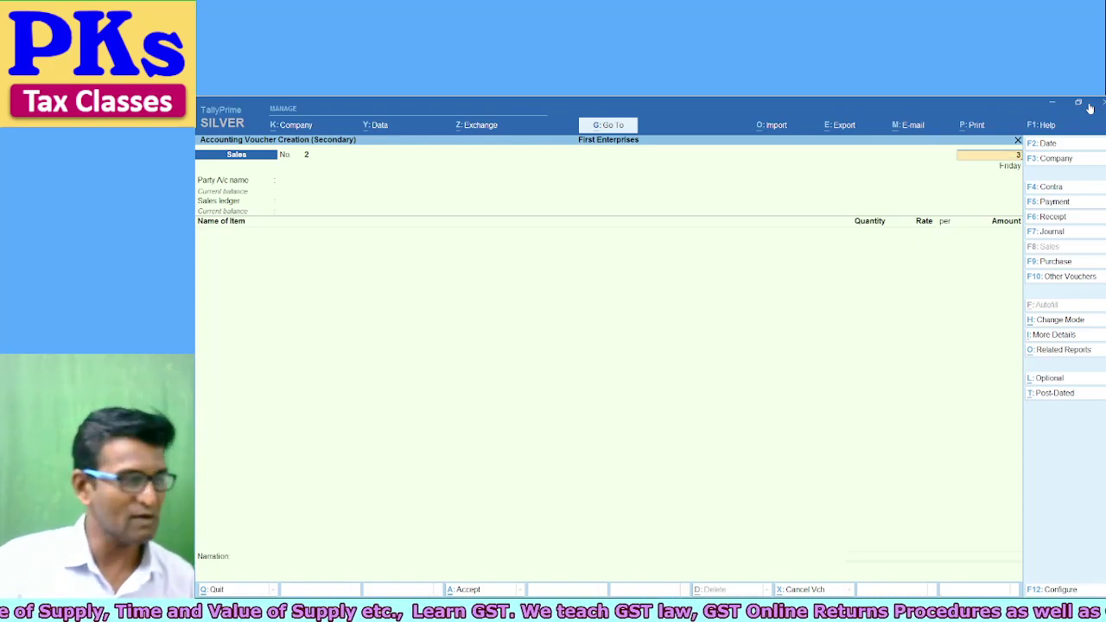
pyautogui.write('1/')
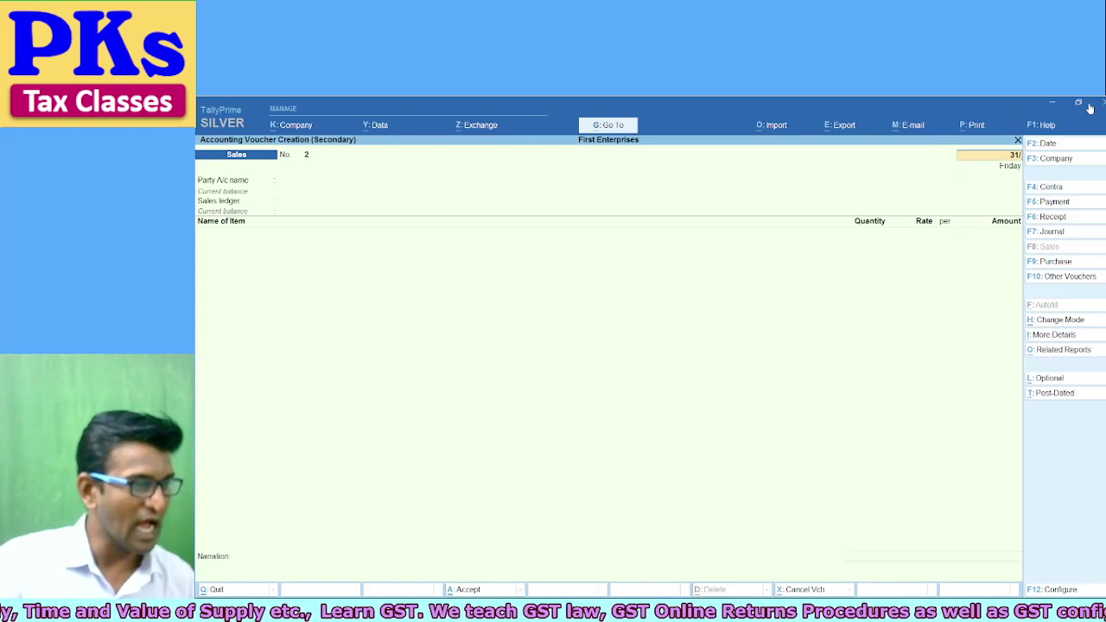
pyautogui.write('7')
pyautogui.press('Return')
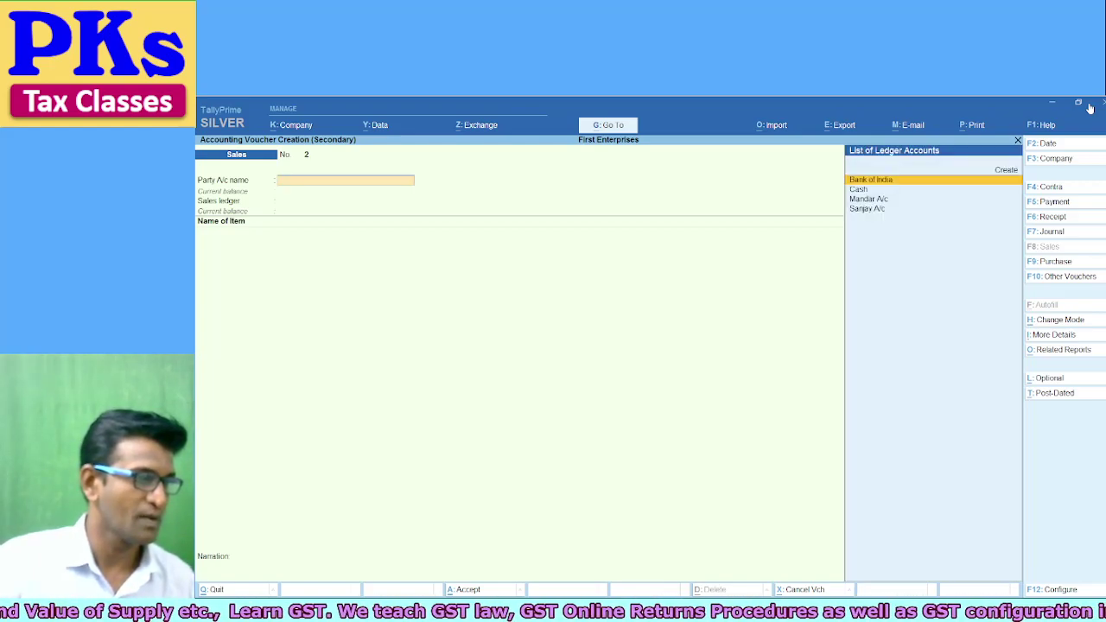
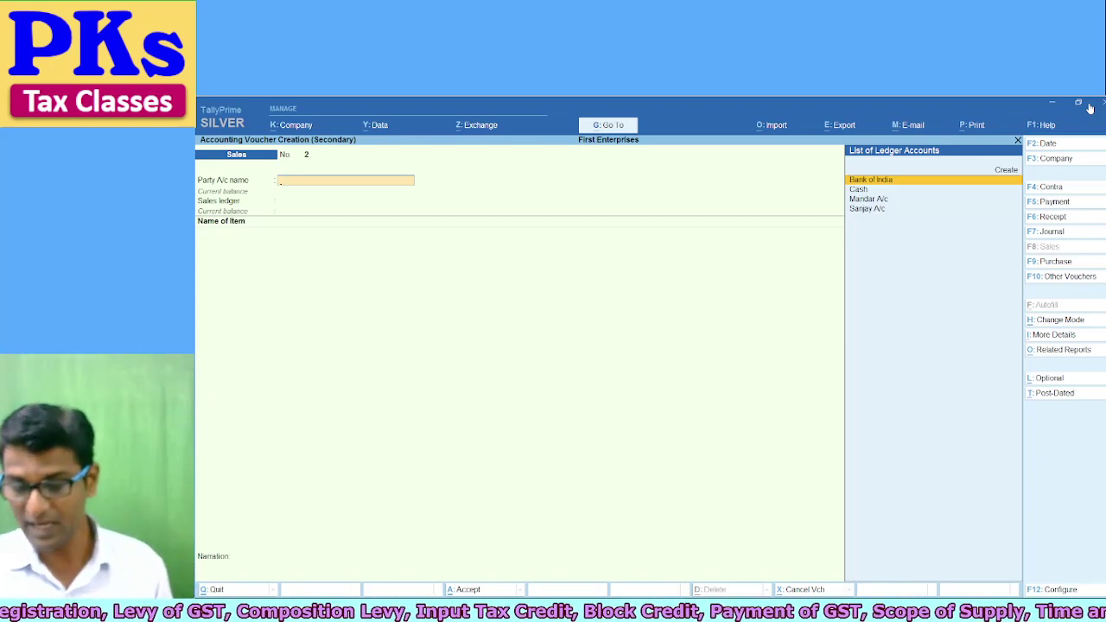
# - Open the Purchase Register from the Registers reports and drill down to the list of July purchase vouchers
pyautogui.press('ctrl')
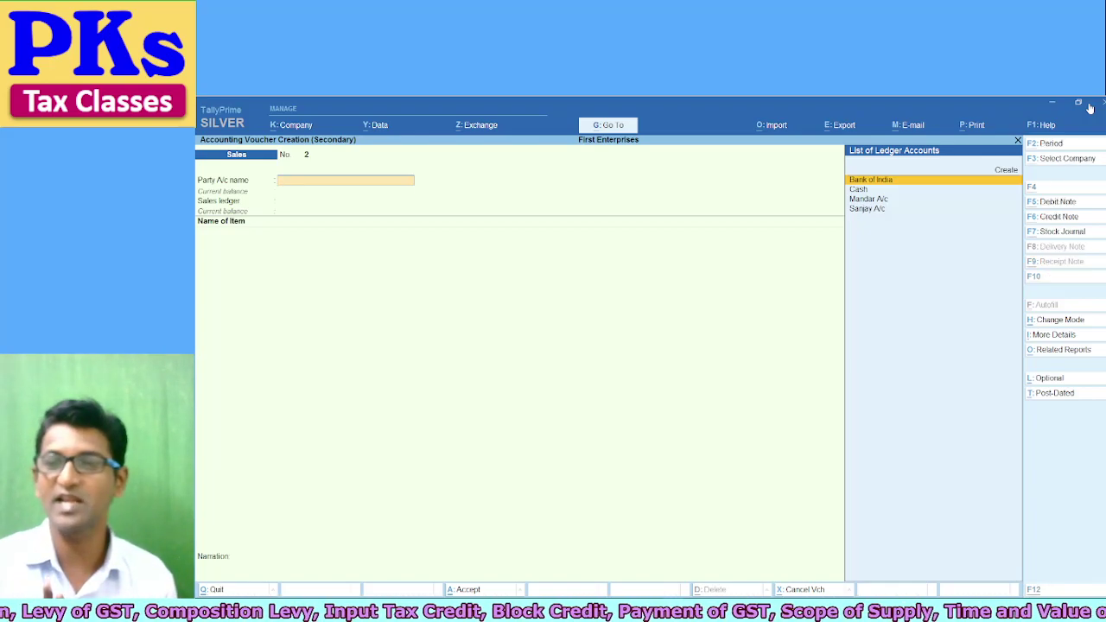
pyautogui.hotkey('alt', 'g')
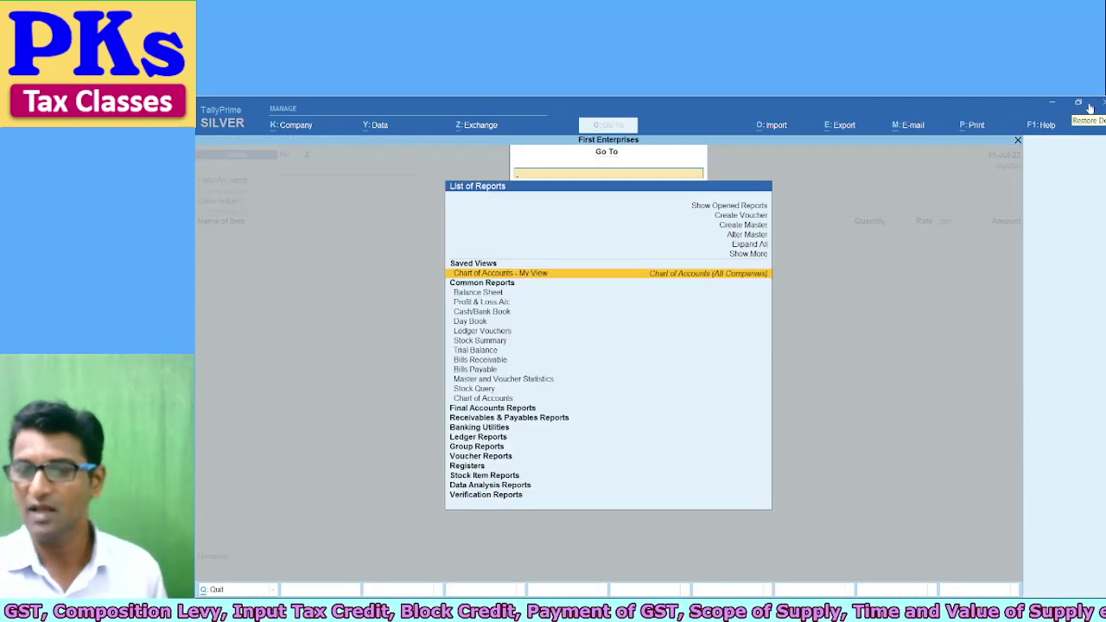
pyautogui.press('Down')
pyautogui.press('Down')
pyautogui.press('Down')
pyautogui.press('Down')
pyautogui.press('Down')
pyautogui.press('Down')
pyautogui.press('Down')
pyautogui.press('Down')
pyautogui.press('Down')
pyautogui.press('Down')
pyautogui.press('Down')
pyautogui.press('Down')
pyautogui.press('Down')
pyautogui.press('Down')
pyautogui.press('Down')
pyautogui.press('Down')
pyautogui.press('Down')
pyautogui.press('Down')
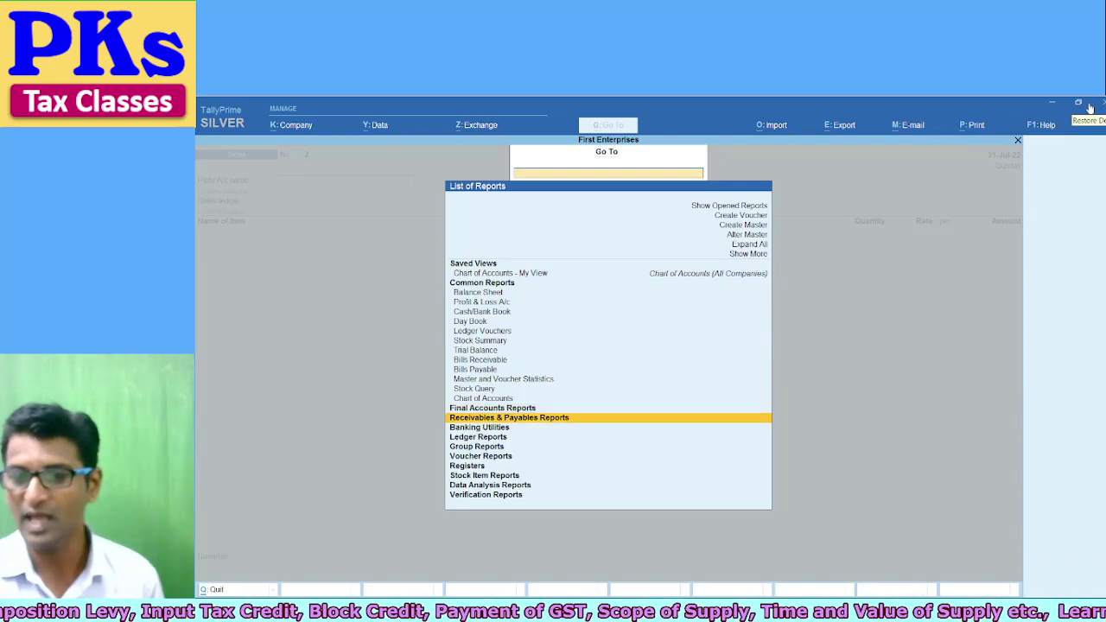
pyautogui.press('Down')
pyautogui.press('Return')
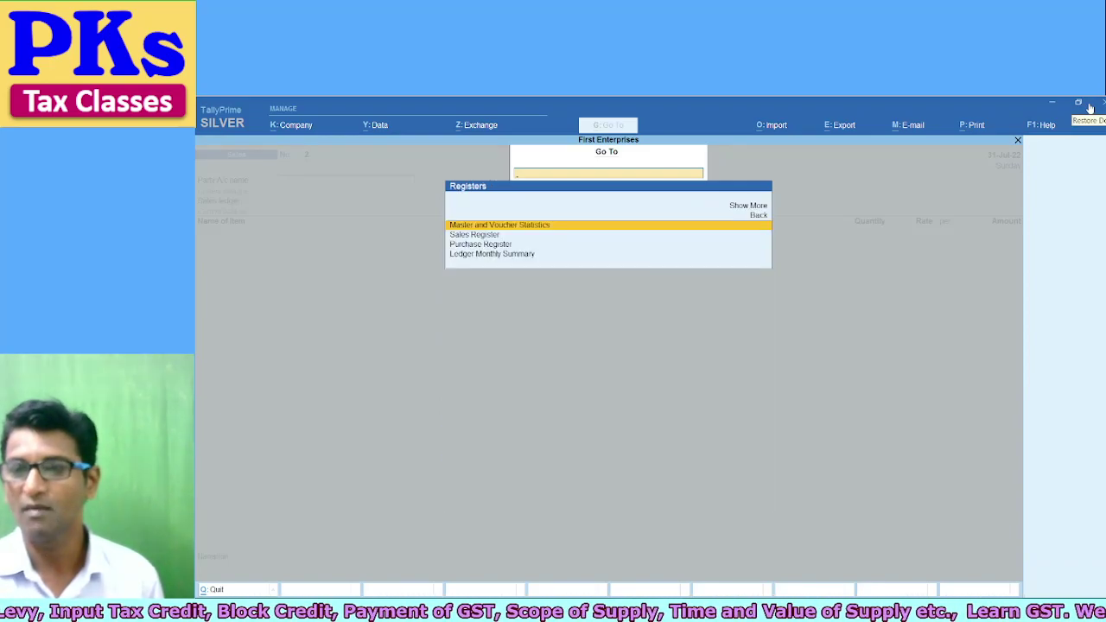
pyautogui.press('Down')
pyautogui.press('Down')
pyautogui.press('Return')
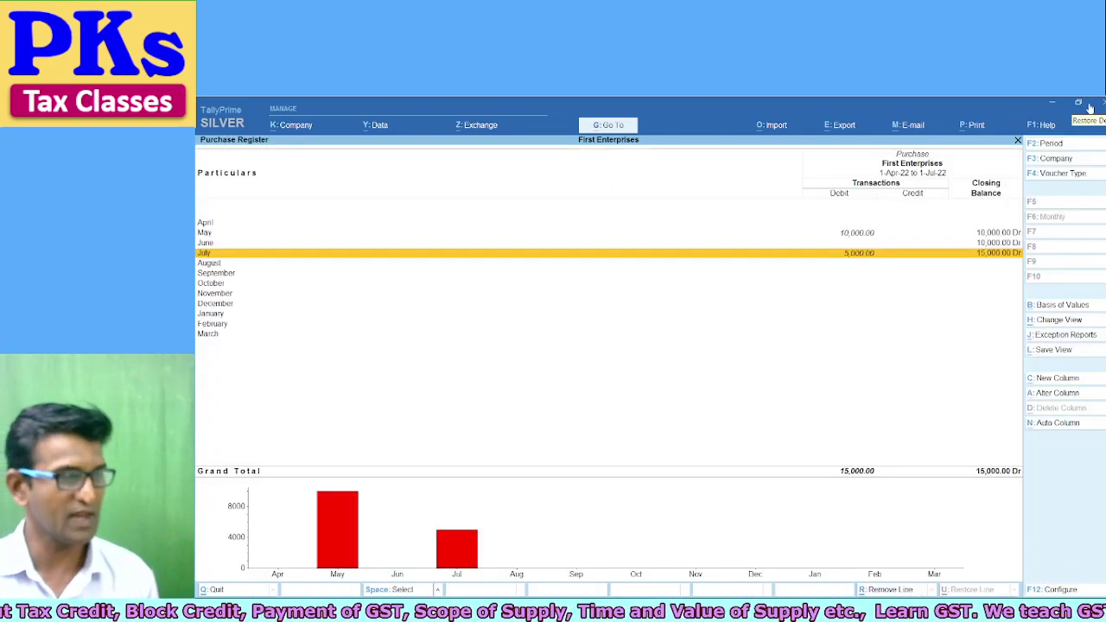
pyautogui.press('Return')
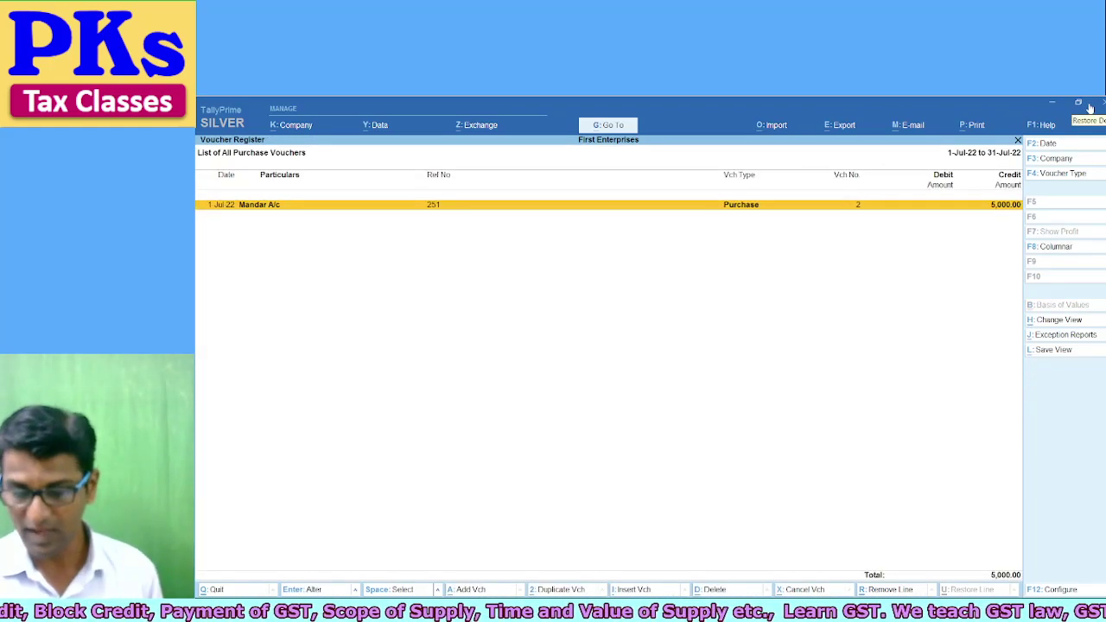
# - Change the purchase voucher list's period to start from 1-Apr-22, keeping 31-Jul-22 as the end date
pyautogui.hotkey('alt', 'F2')
pyautogui.write('1-')
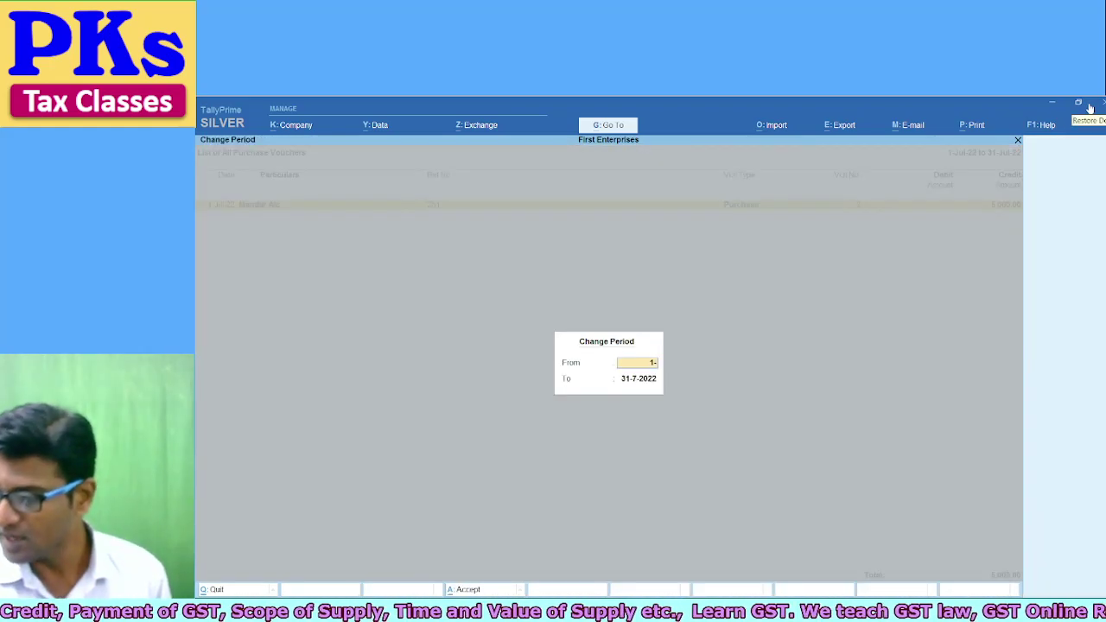
pyautogui.write('4')
pyautogui.press('Return')
pyautogui.press('Return')
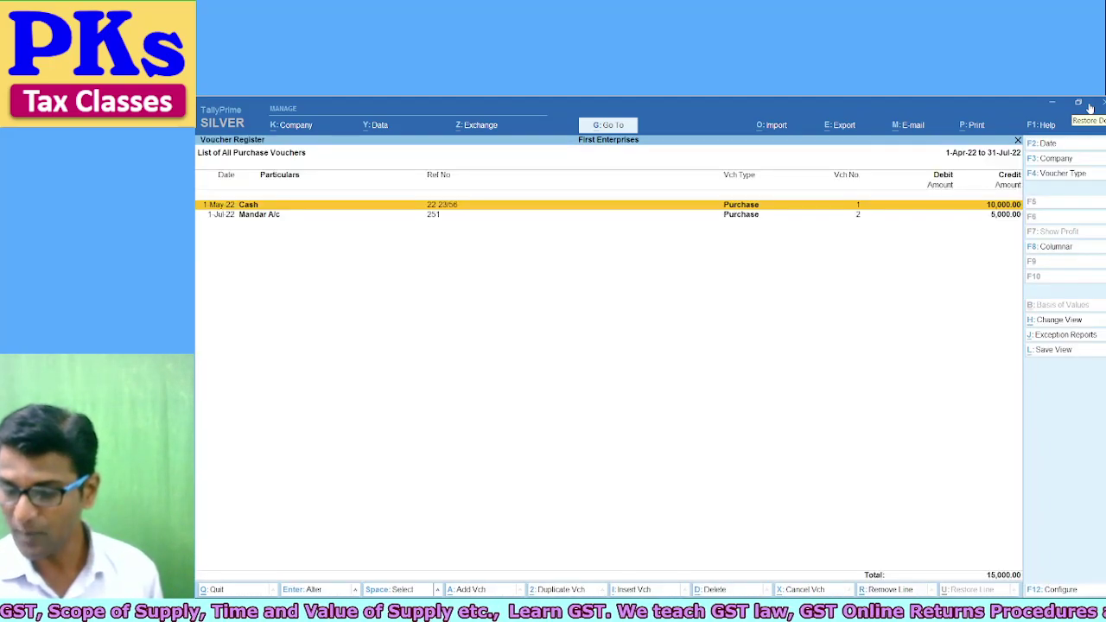
# - Display the purchase voucher list as a columnar register with rate details and item value enabled
pyautogui.press('F8')
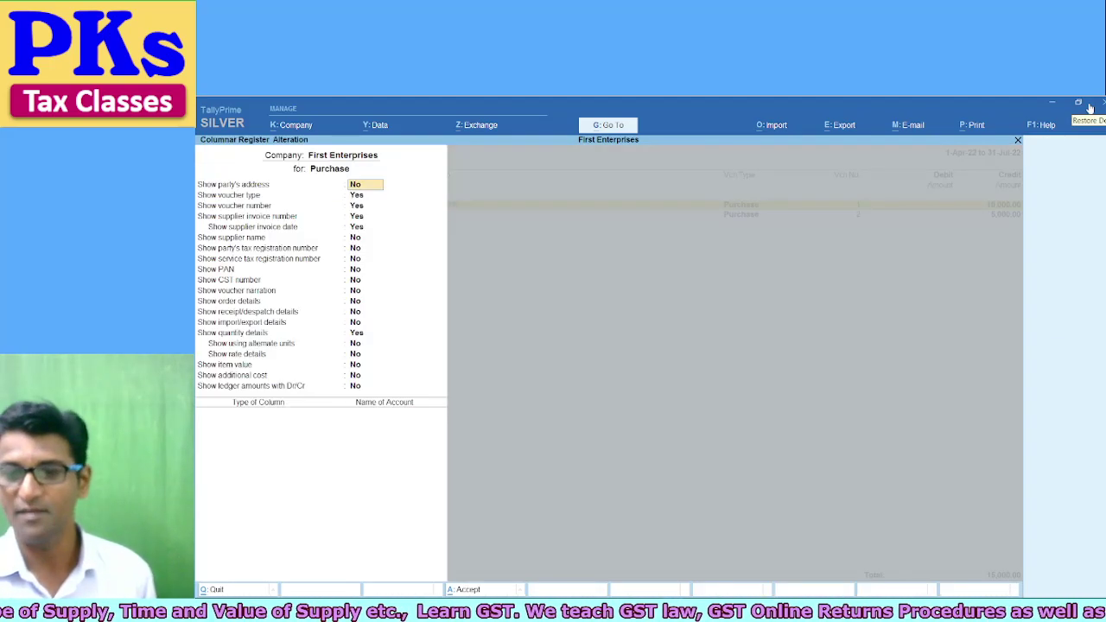
pyautogui.press('Down')
pyautogui.press('Down')
pyautogui.press('Down')
pyautogui.press('Down')
pyautogui.press('Down')
pyautogui.press('Down')
pyautogui.press('Down')
pyautogui.press('Down')
pyautogui.press('Down')
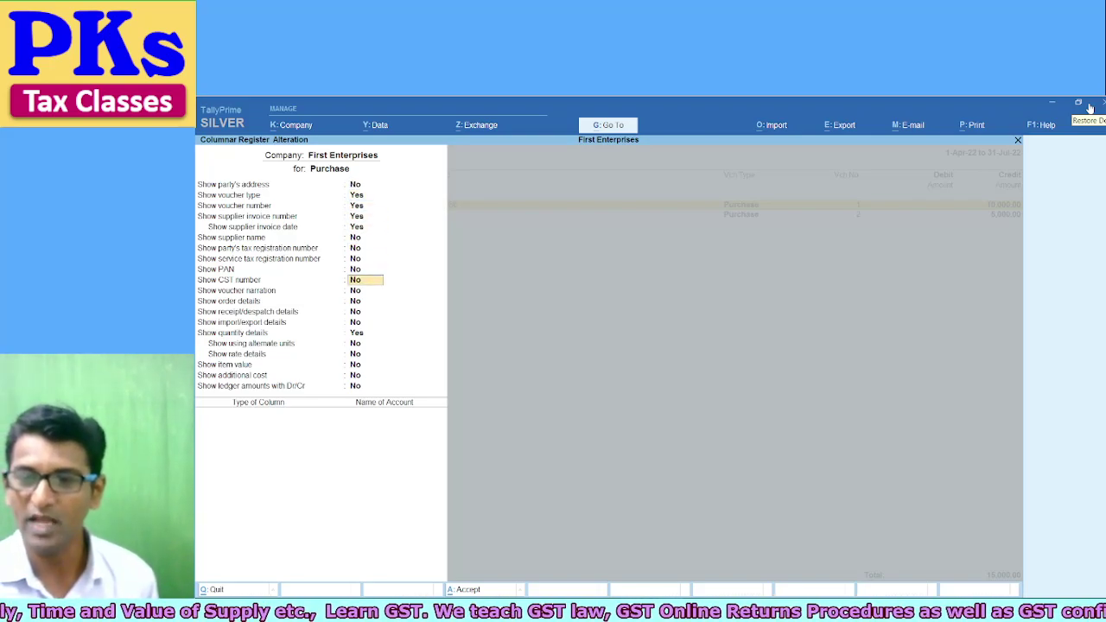
pyautogui.press('Down')
pyautogui.press('Down')
pyautogui.press('Down')
pyautogui.press('Down')
pyautogui.press('Down')
pyautogui.press('Down')
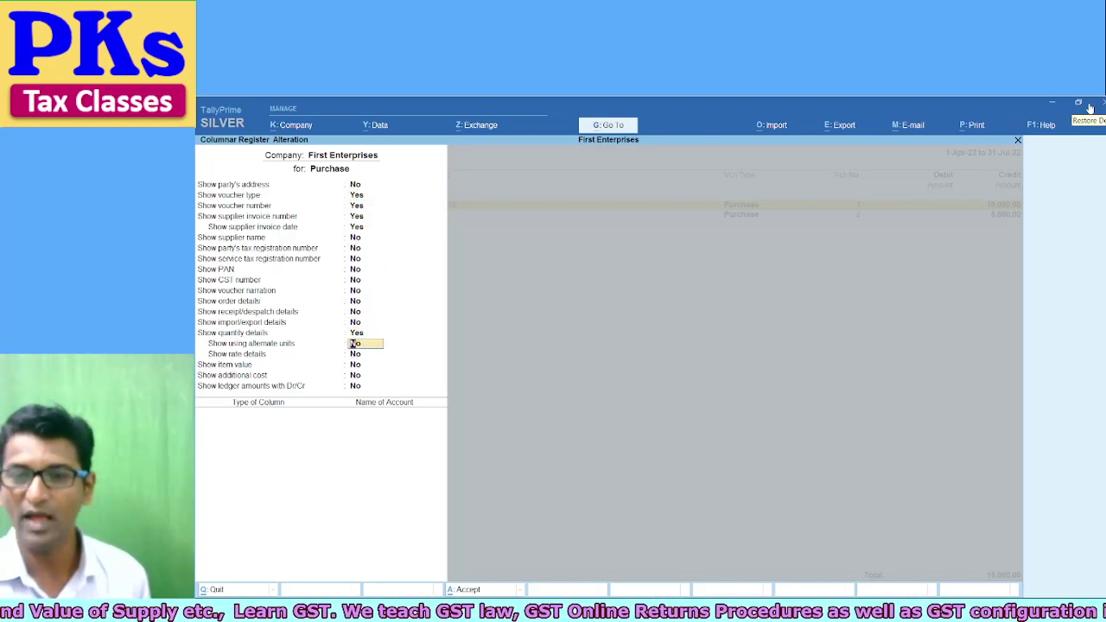
pyautogui.press('Down')
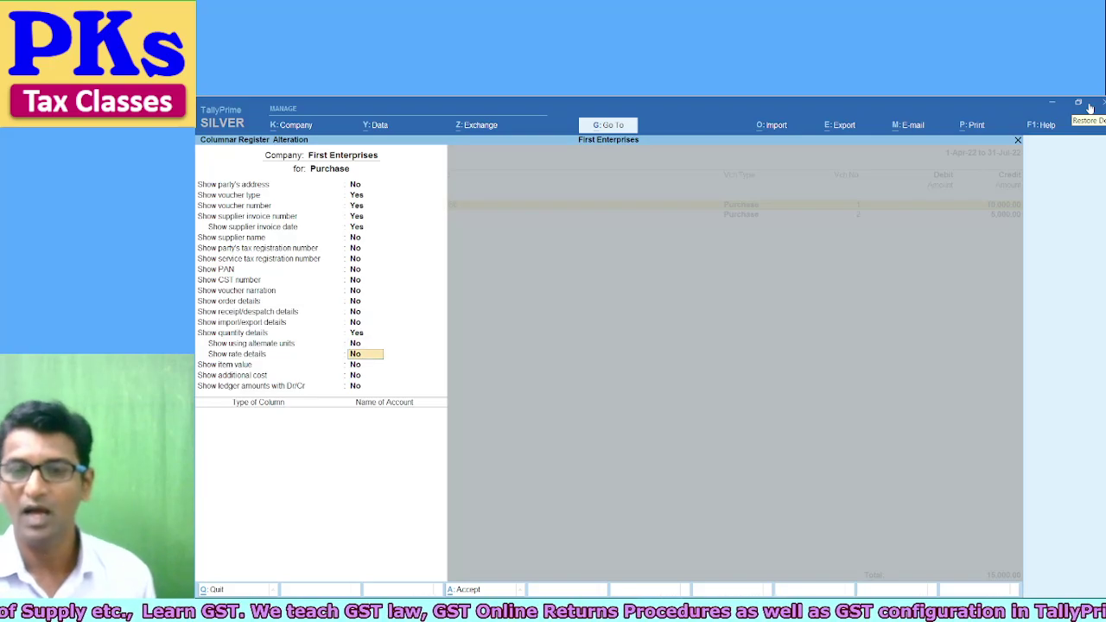
pyautogui.write('y')
pyautogui.press('Return')
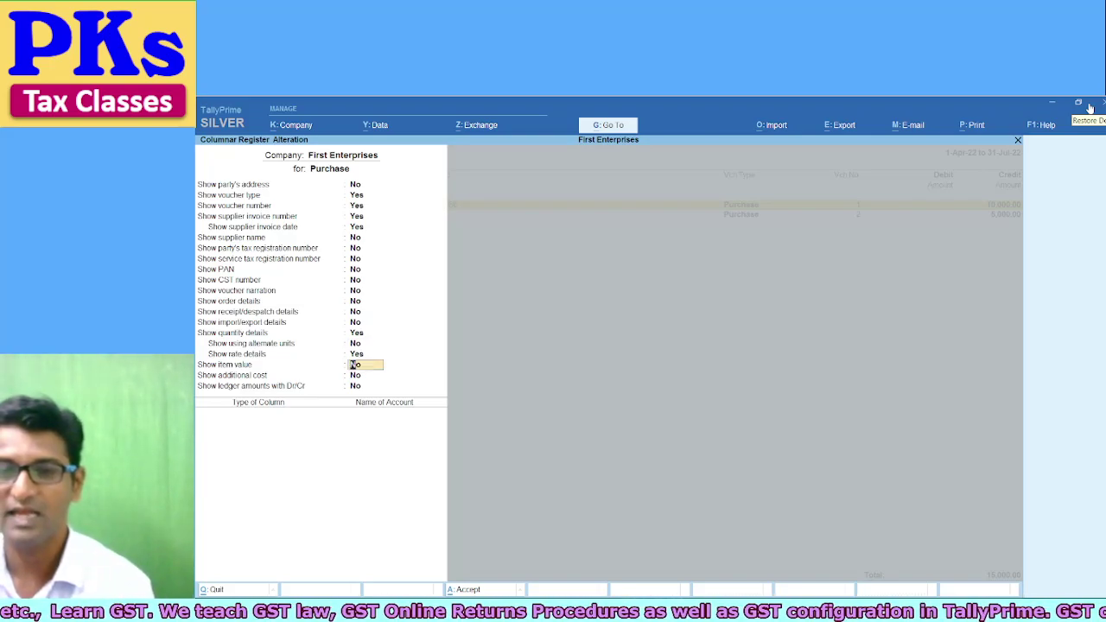
pyautogui.write('y')
pyautogui.press('Return')
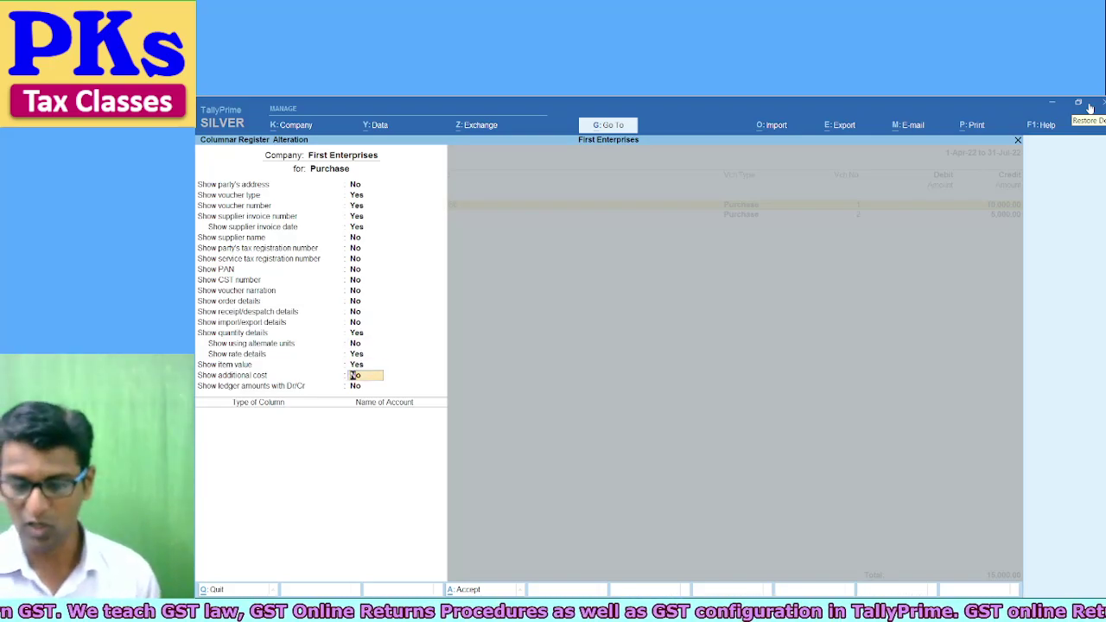
pyautogui.hotkey('ctrl', 'a')
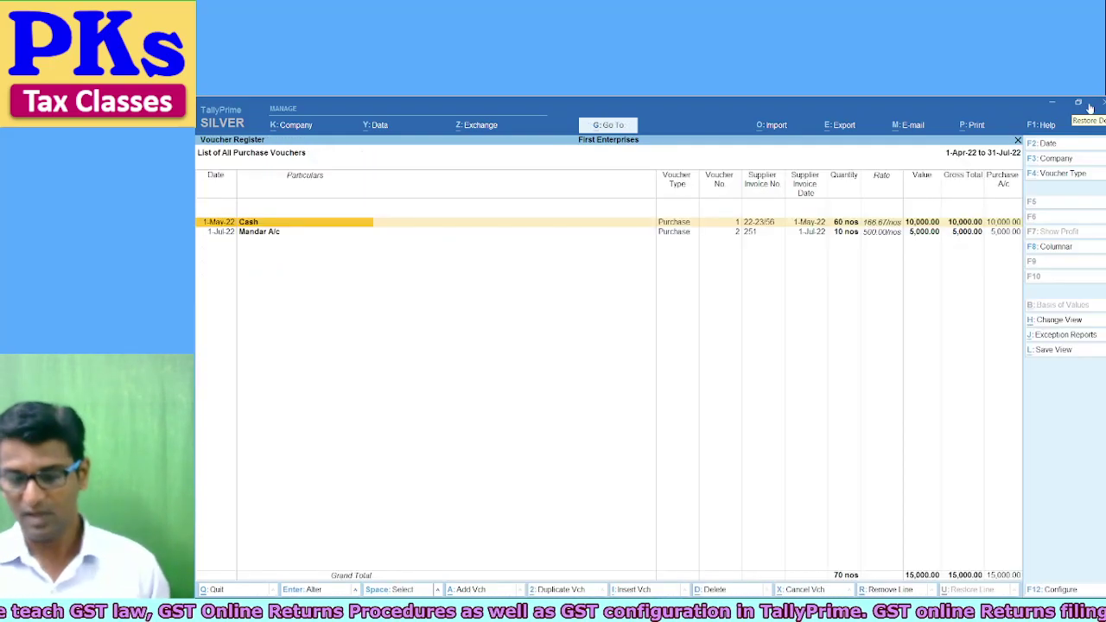
# - Expand the columnar purchase register to detailed format and examine each voucher's item quantities, rates, values and Purchase A/c column
pyautogui.press('alt')
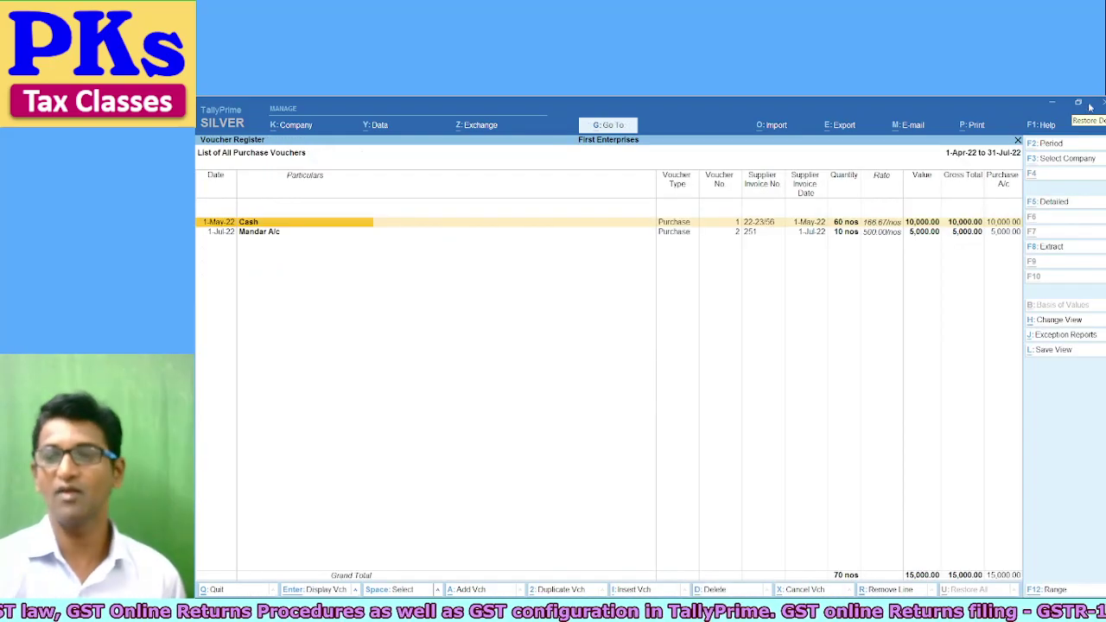
pyautogui.hotkey('alt', 'F5')
pyautogui.press('Right')
pyautogui.press('Right')
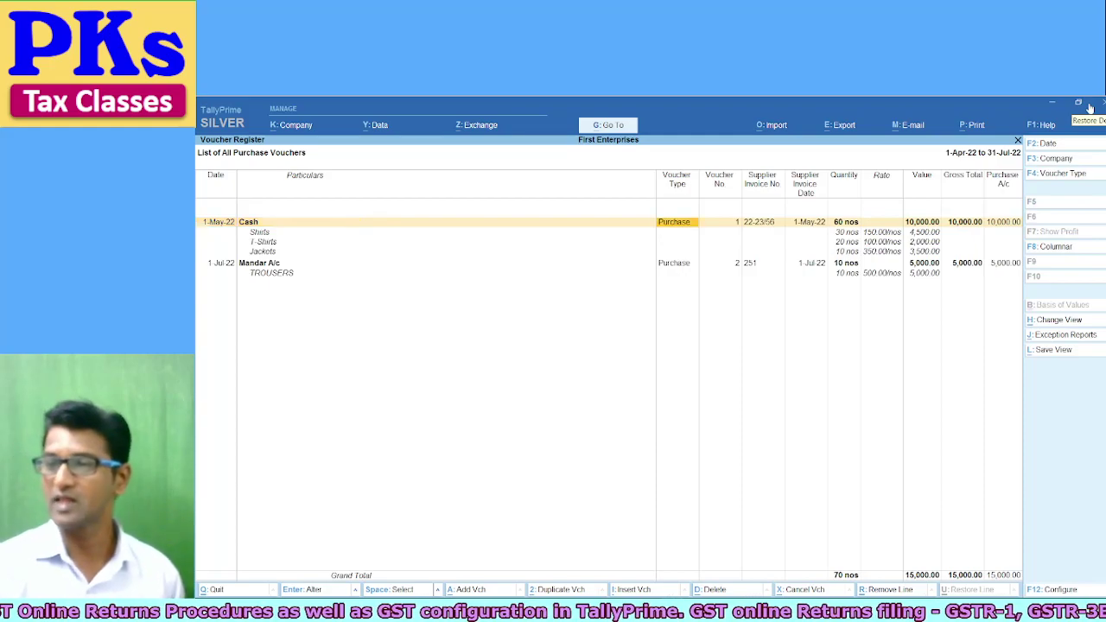
pyautogui.press('Right')
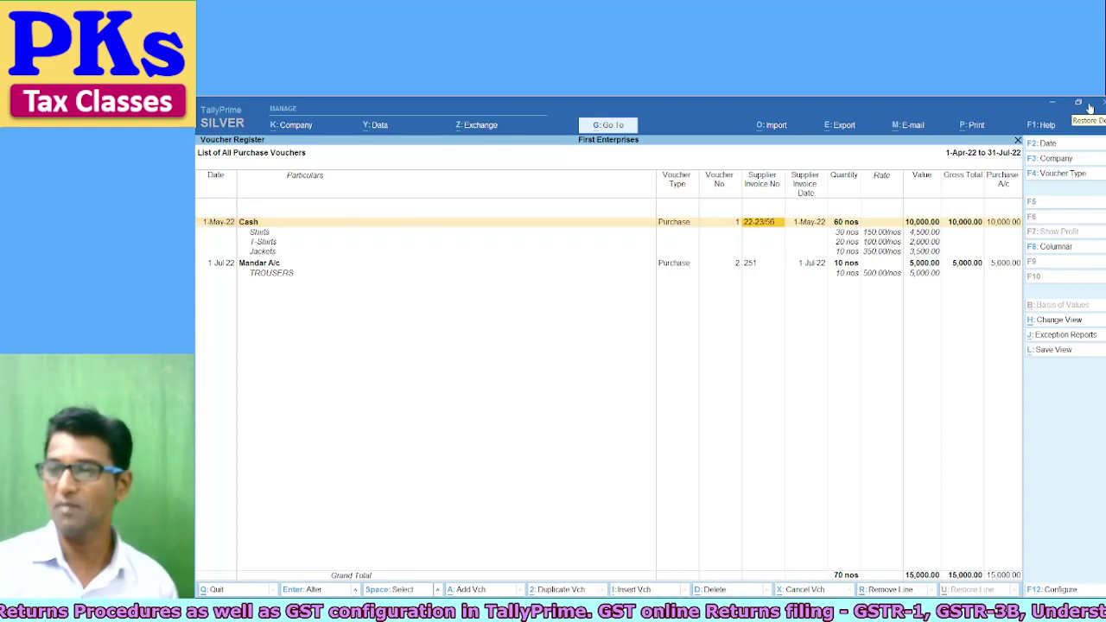
pyautogui.press('Right')
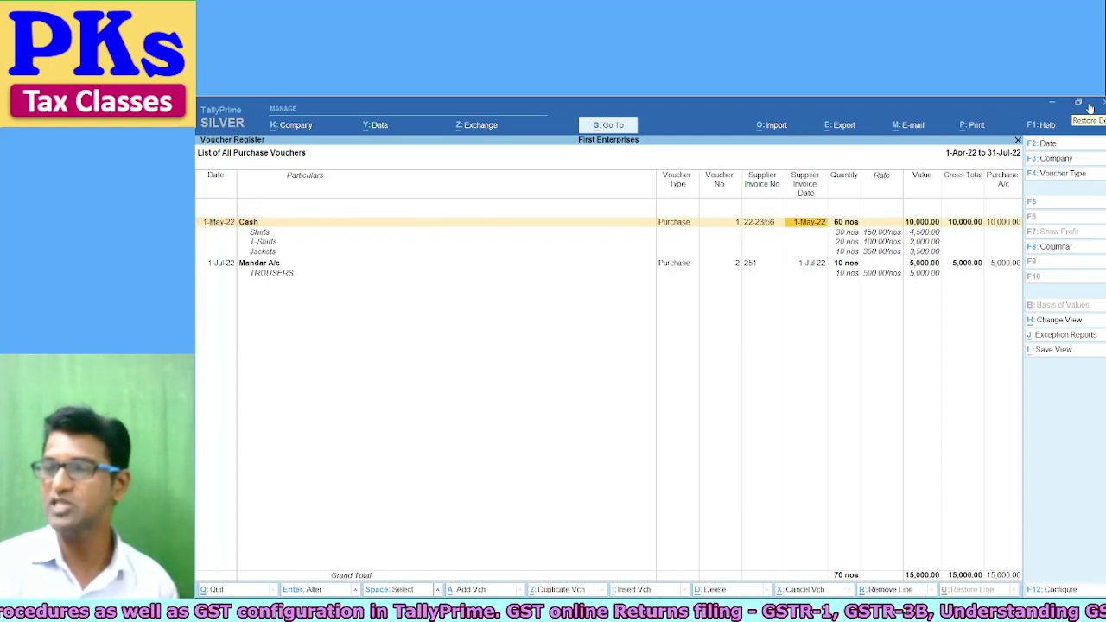
pyautogui.press('Right')
pyautogui.press('Right')
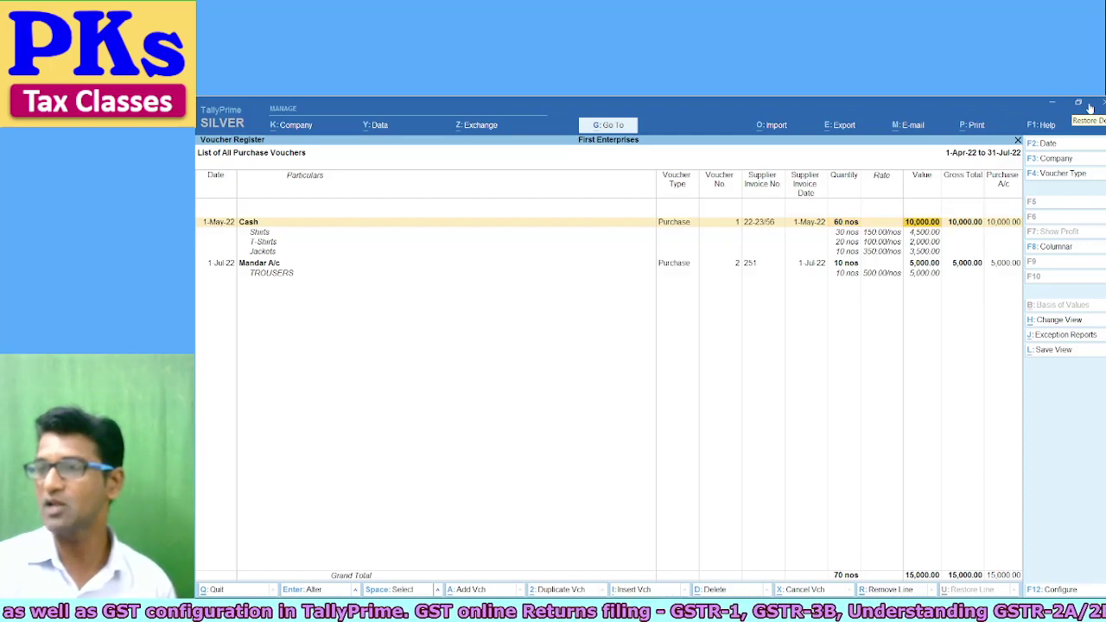
pyautogui.press('Right')
pyautogui.press('Right')
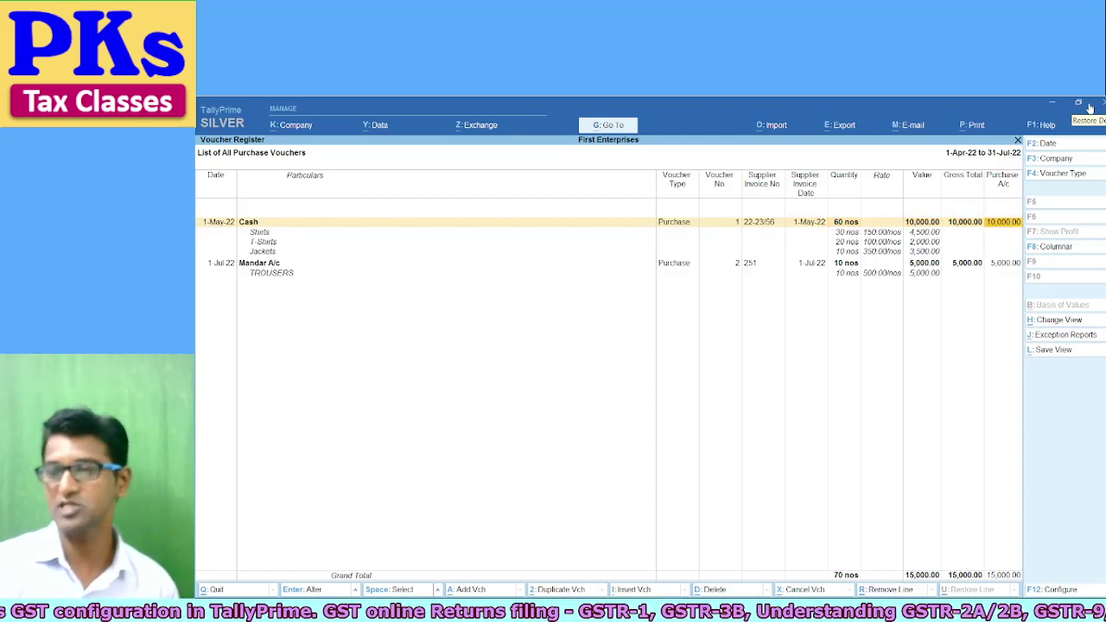
pyautogui.press('Down')
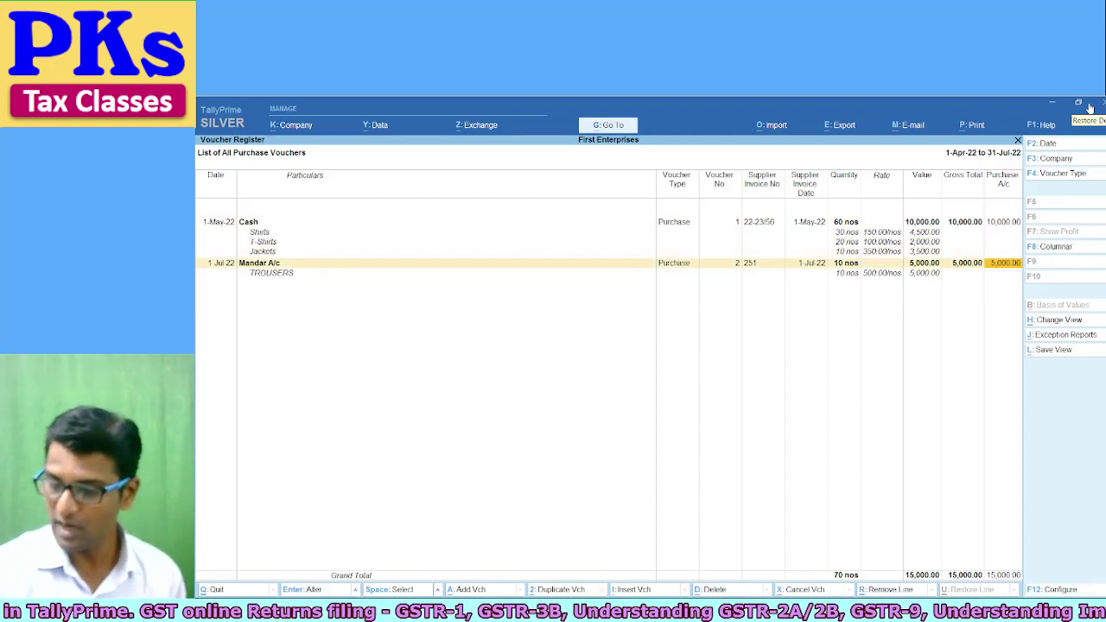
# - Hide the voucher type column in the columnar purchase register
pyautogui.press('F8')
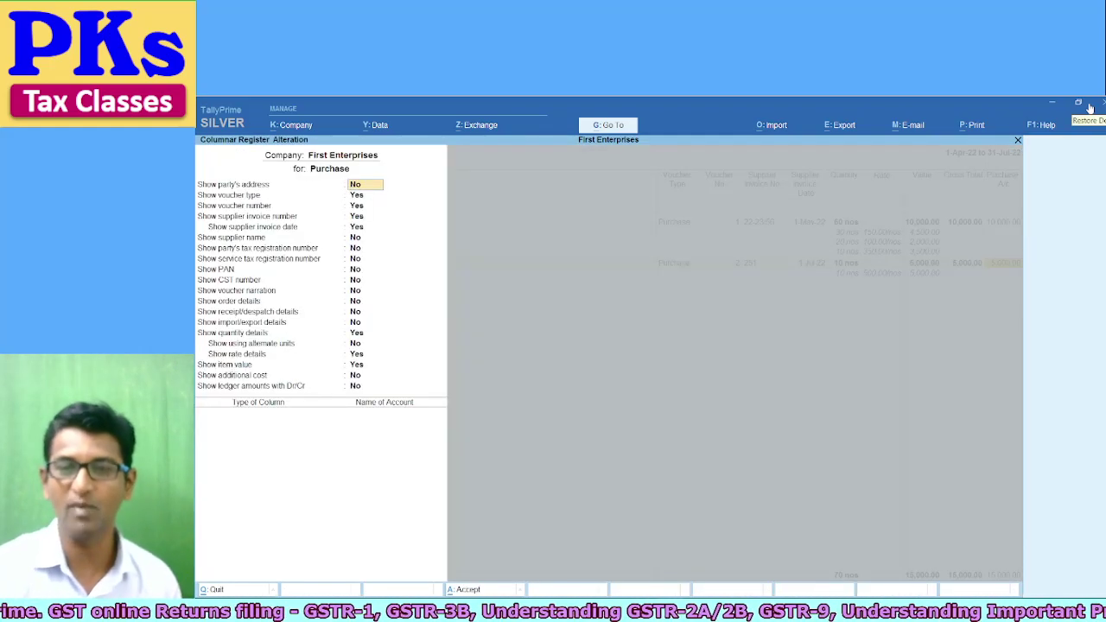
pyautogui.press('Return')
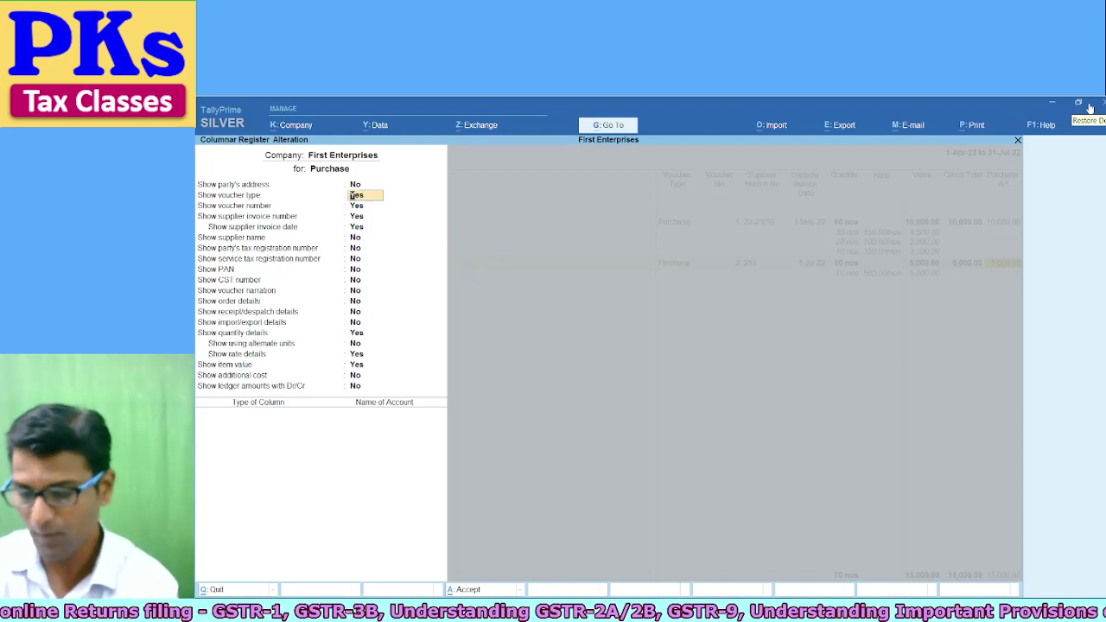
pyautogui.press('n')
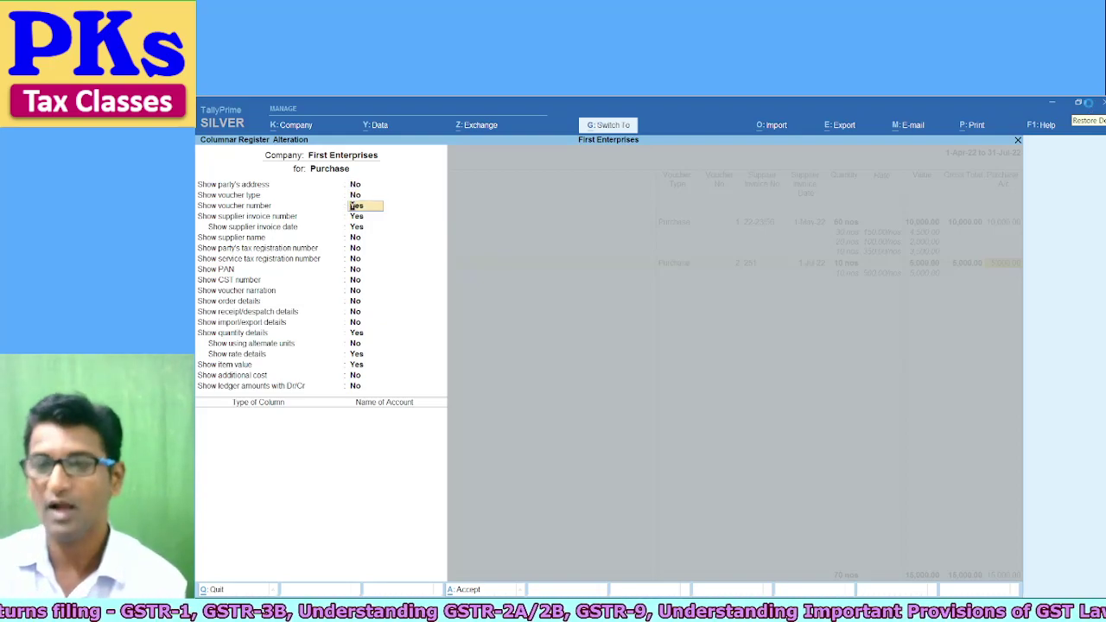
pyautogui.hotkey('ctrl', 'a')
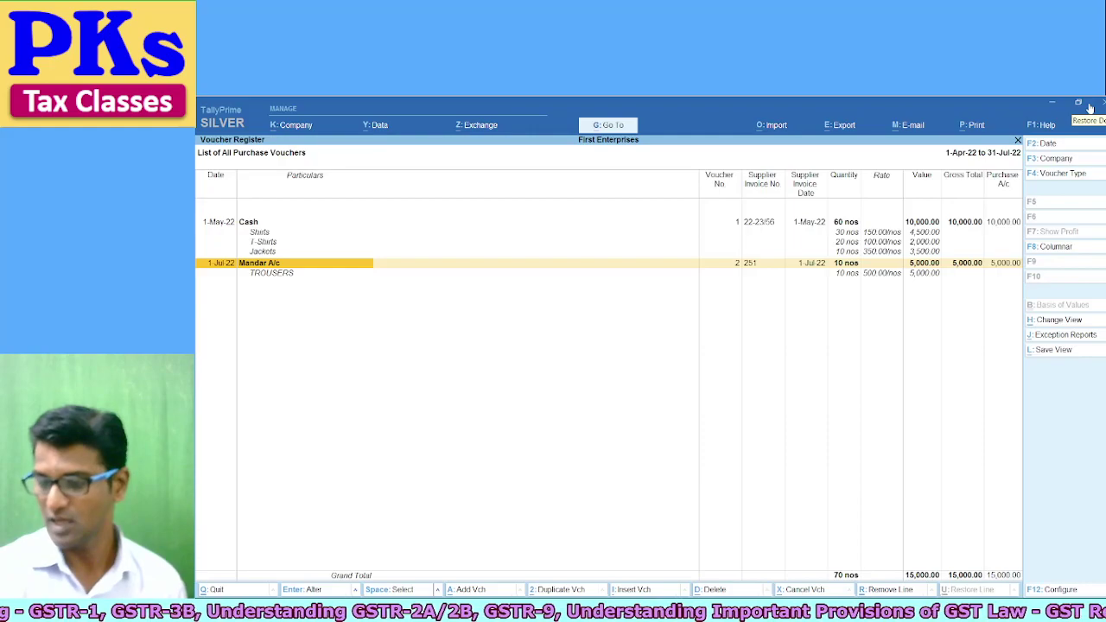
# - Reconfigure the columnar purchase register to show the supplier name alongside the voucher and invoice details
pyautogui.press('F8')
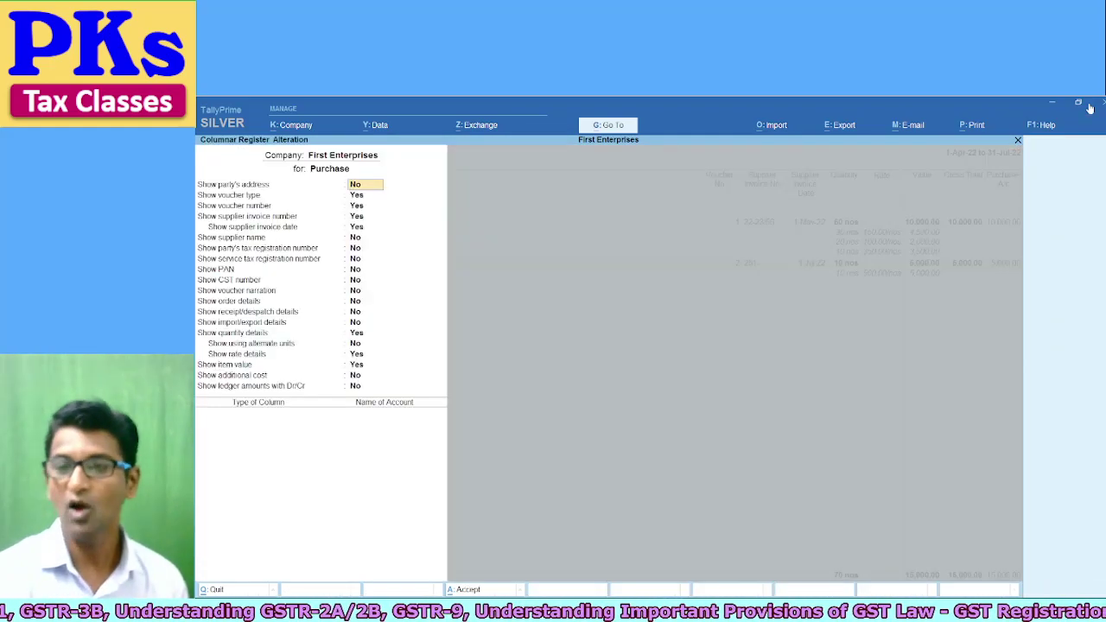
pyautogui.press('Down')
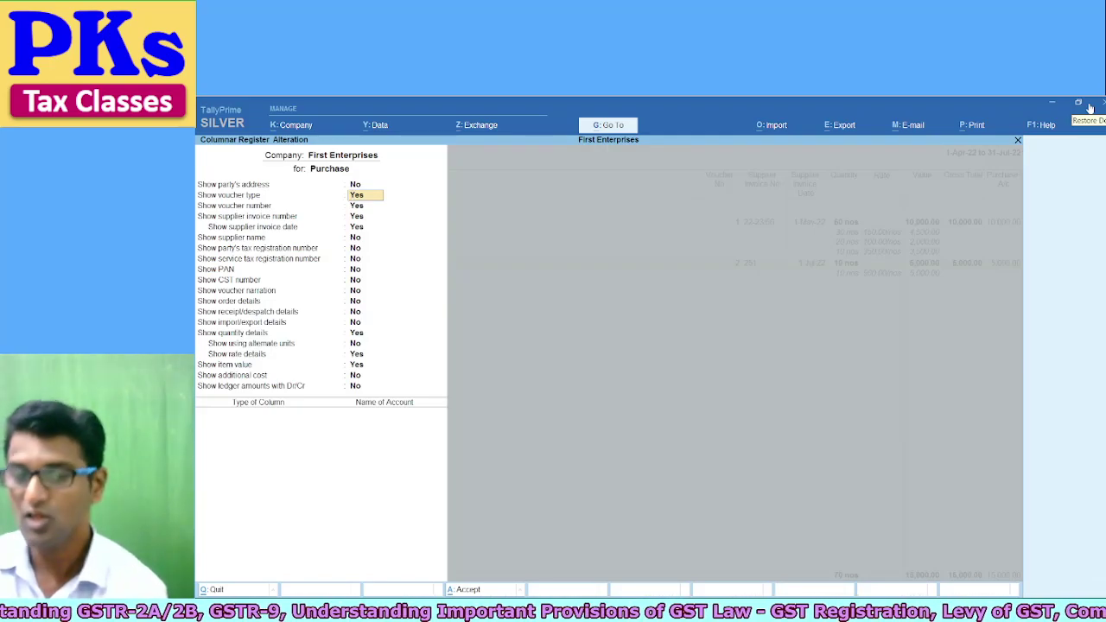
pyautogui.press('Down')
pyautogui.press('Down')
pyautogui.press('Down')
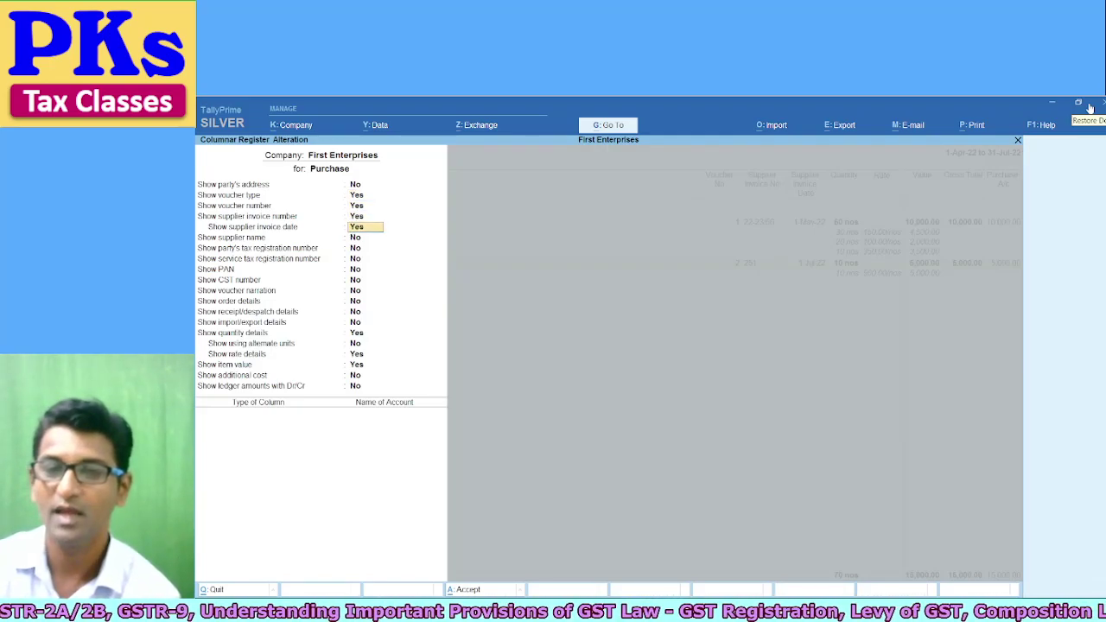
pyautogui.press('Down')
pyautogui.write('y')
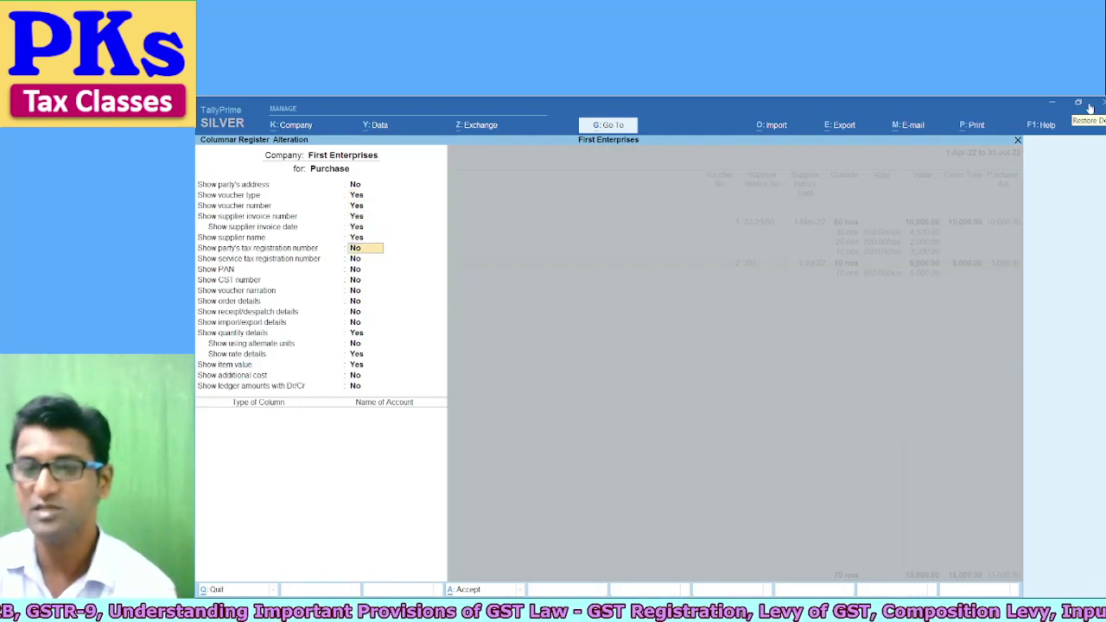
pyautogui.hotkey('ctrl', 'a')
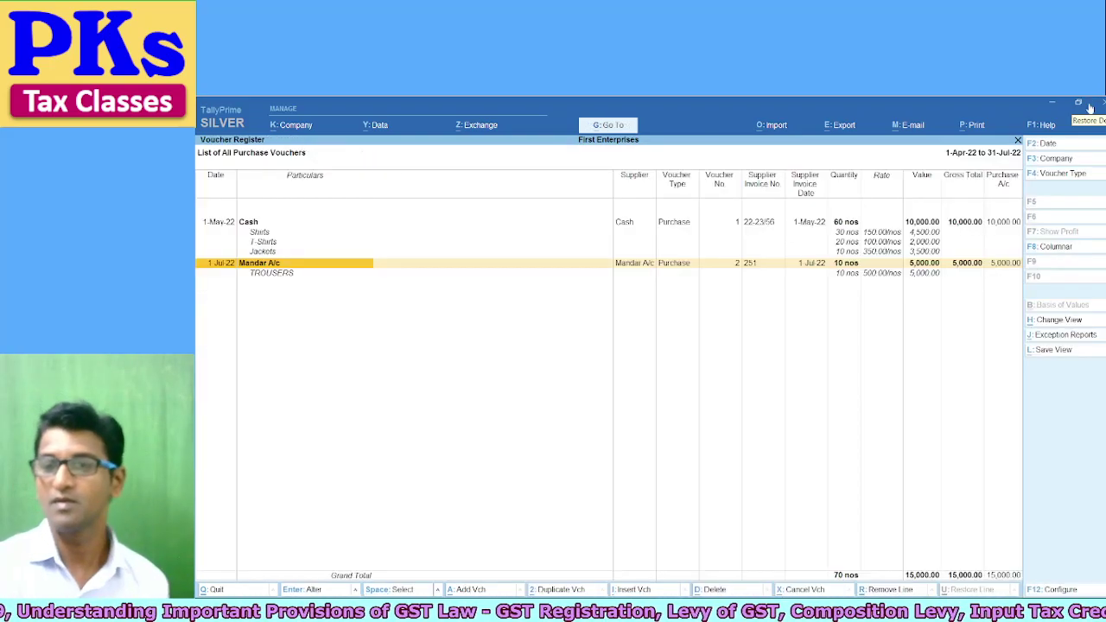
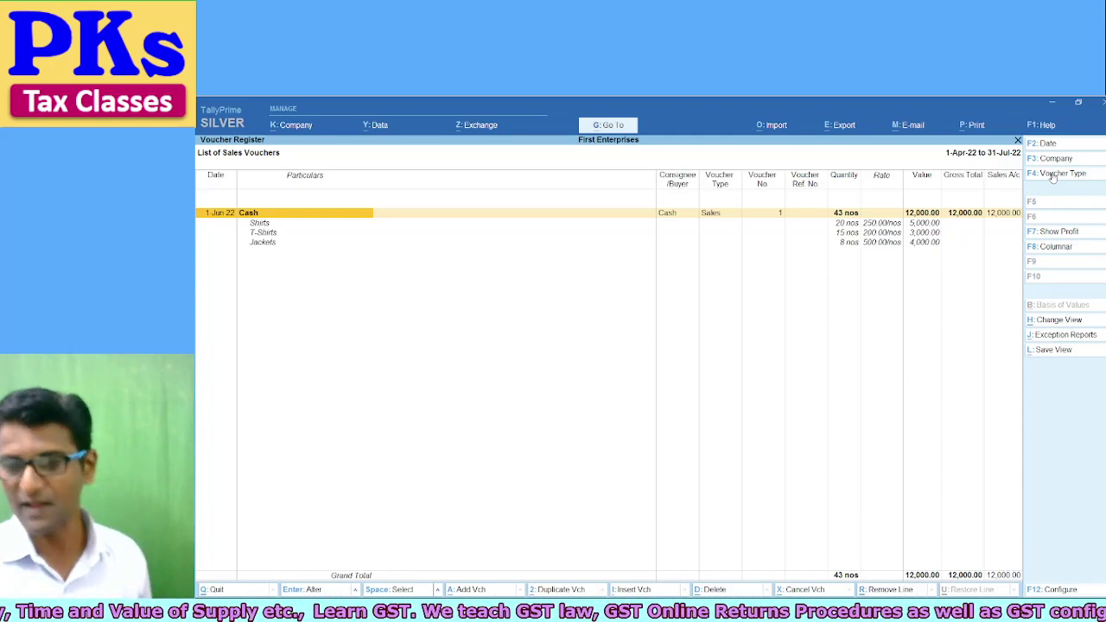
# - Close the sales voucher register and quit the blank Sales voucher to return to the Day Book
pyautogui.press('Escape')
pyautogui.hotkey('alt', 'a')
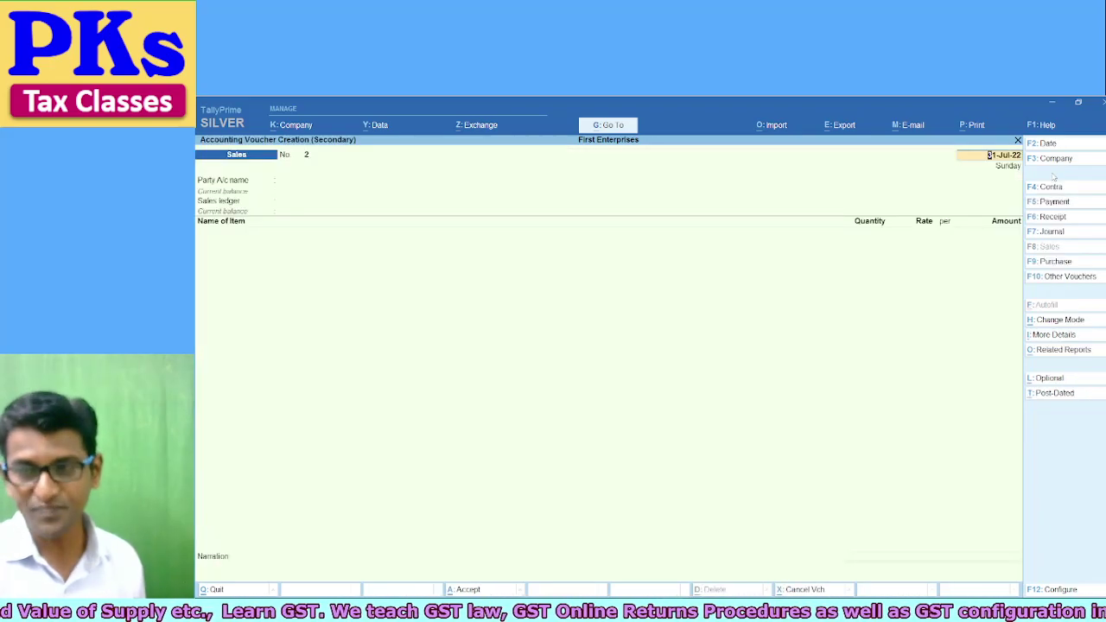
pyautogui.press('Escape')
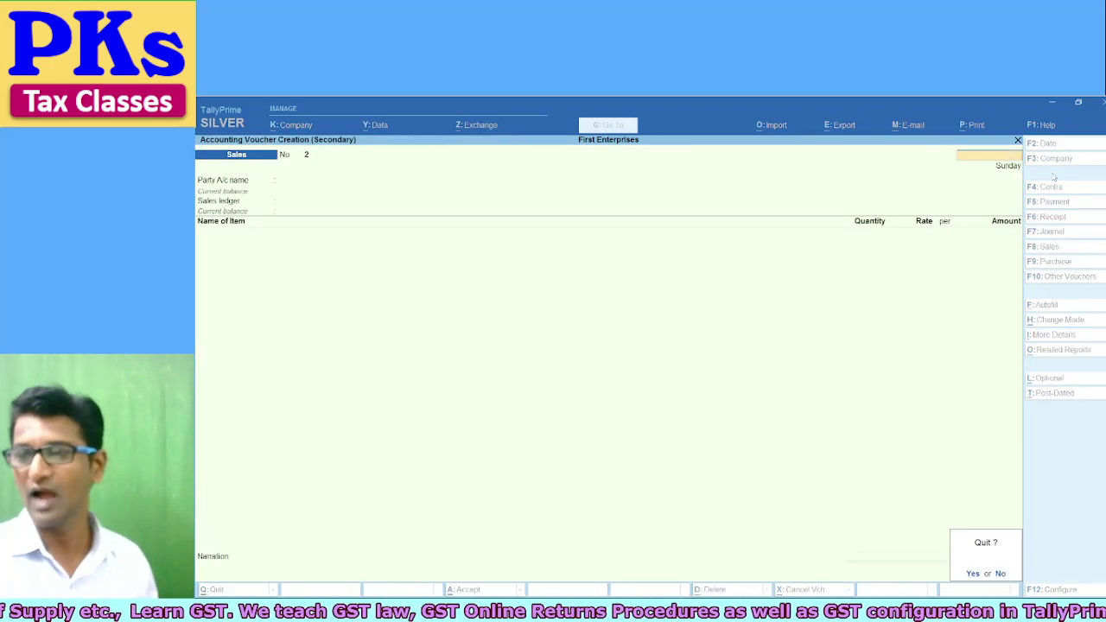
pyautogui.press('y')
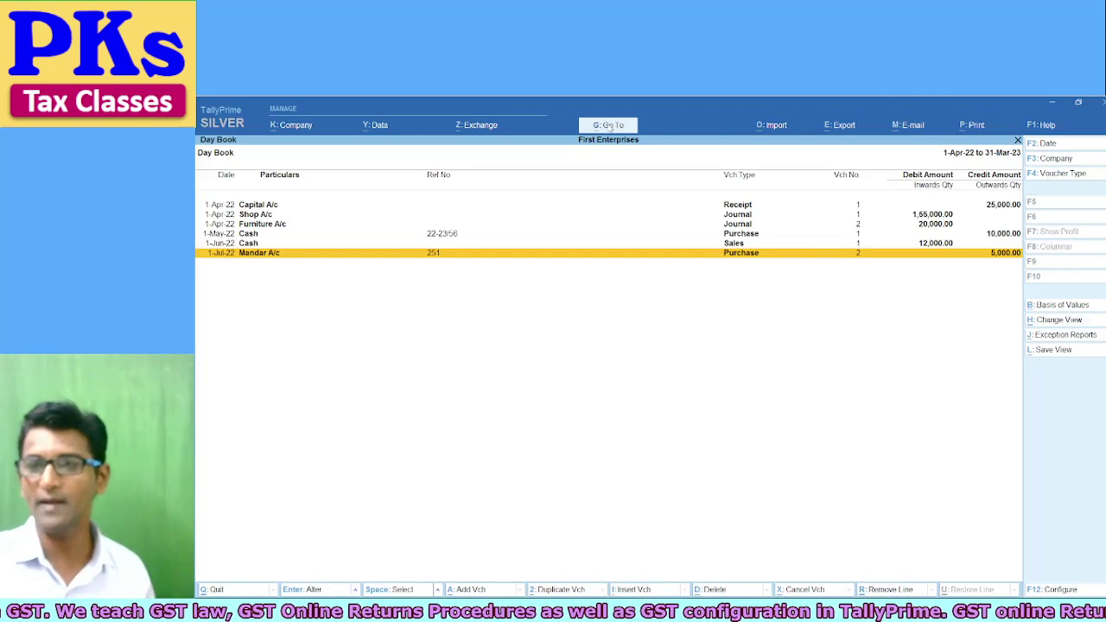
# - Search the reports for PAY and open the Bills Payable report
pyautogui.click(608, 125)
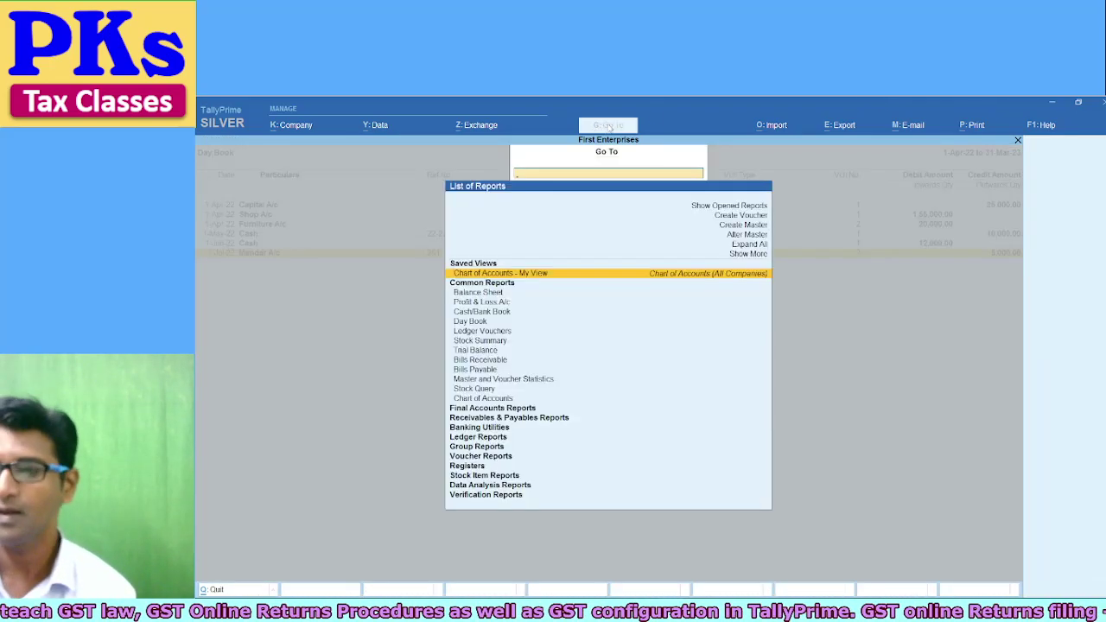
pyautogui.write('PAY')
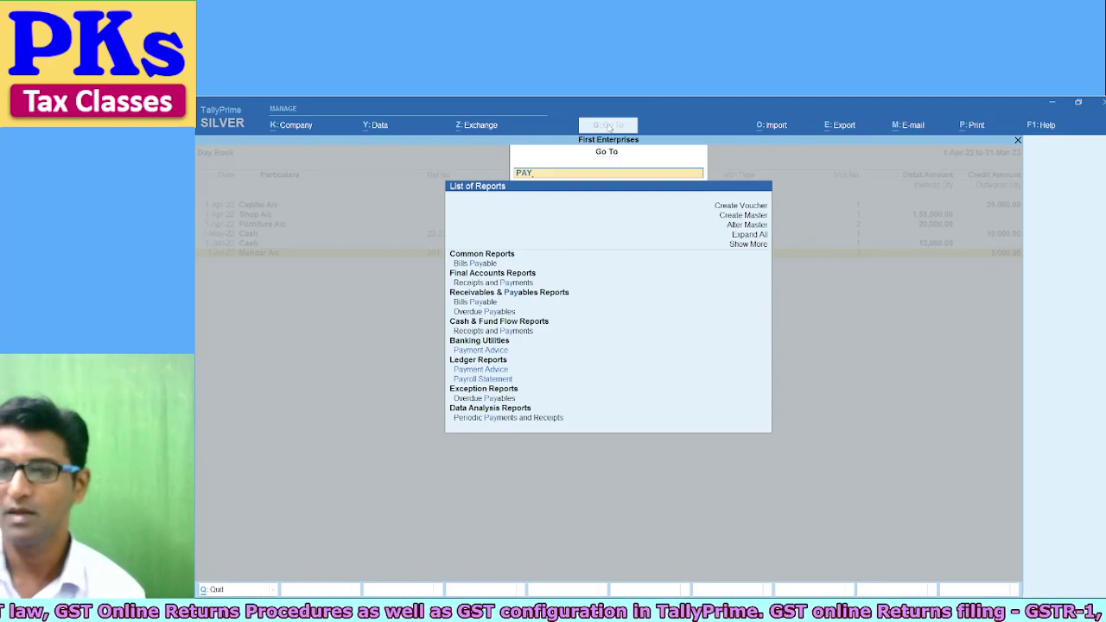
pyautogui.press('Up')
pyautogui.press('Up')
pyautogui.press('Up')
pyautogui.press('Up')
pyautogui.press('Up')
pyautogui.press('Up')
pyautogui.press('Up')
pyautogui.press('Up')
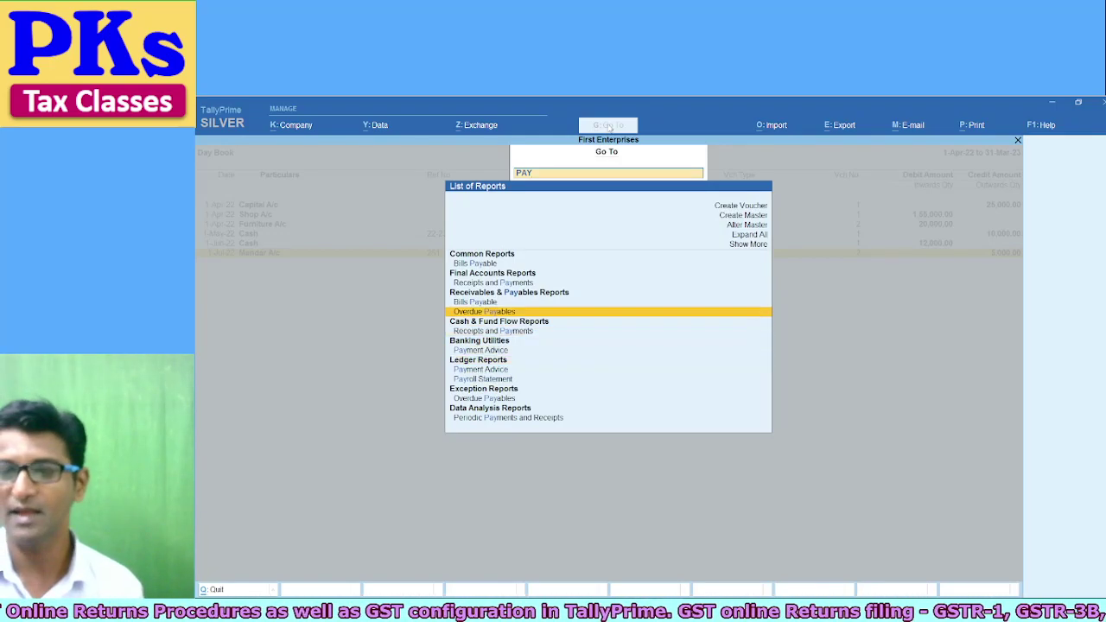
pyautogui.press('Return')
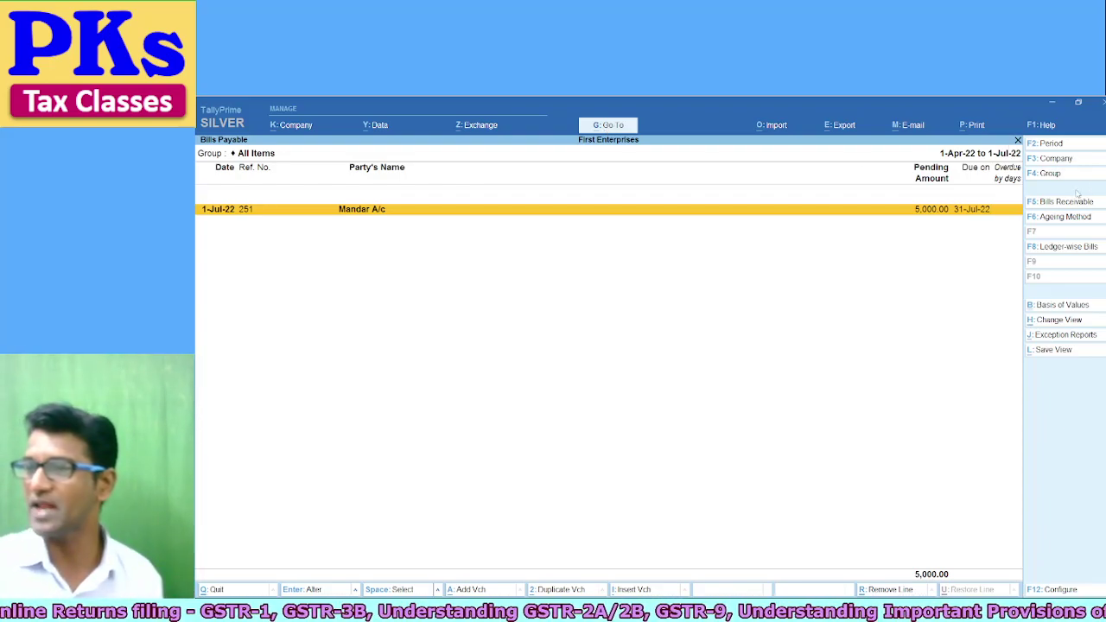
# - Check Bills Receivable, switch back to Bills Payable to review the due date, and return to the Day Book
pyautogui.click(1066, 202)
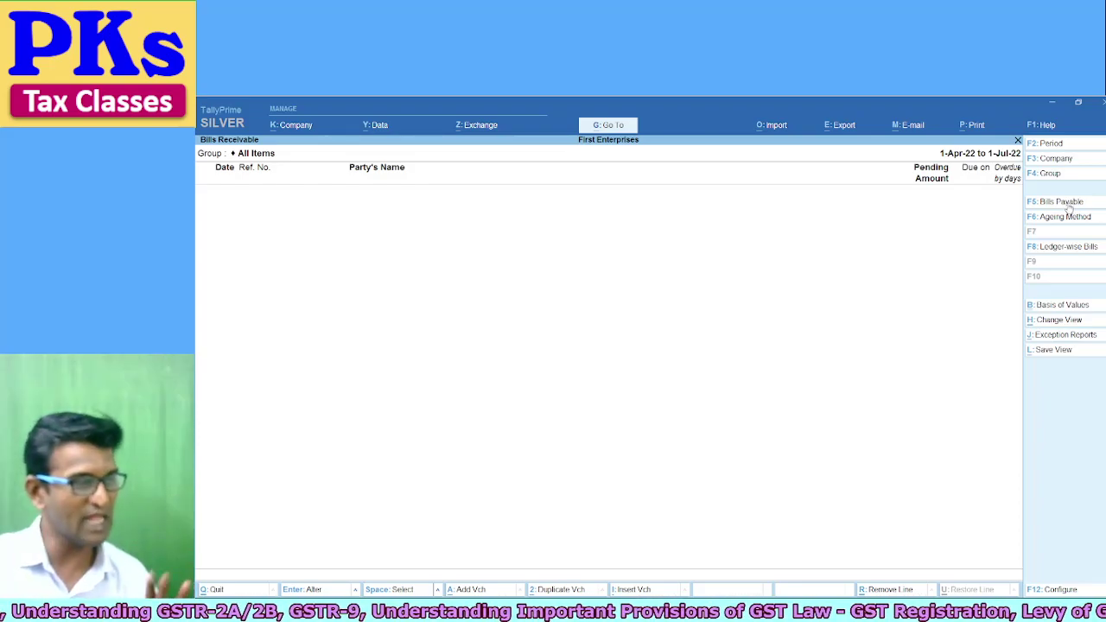
pyautogui.click(1068, 204)
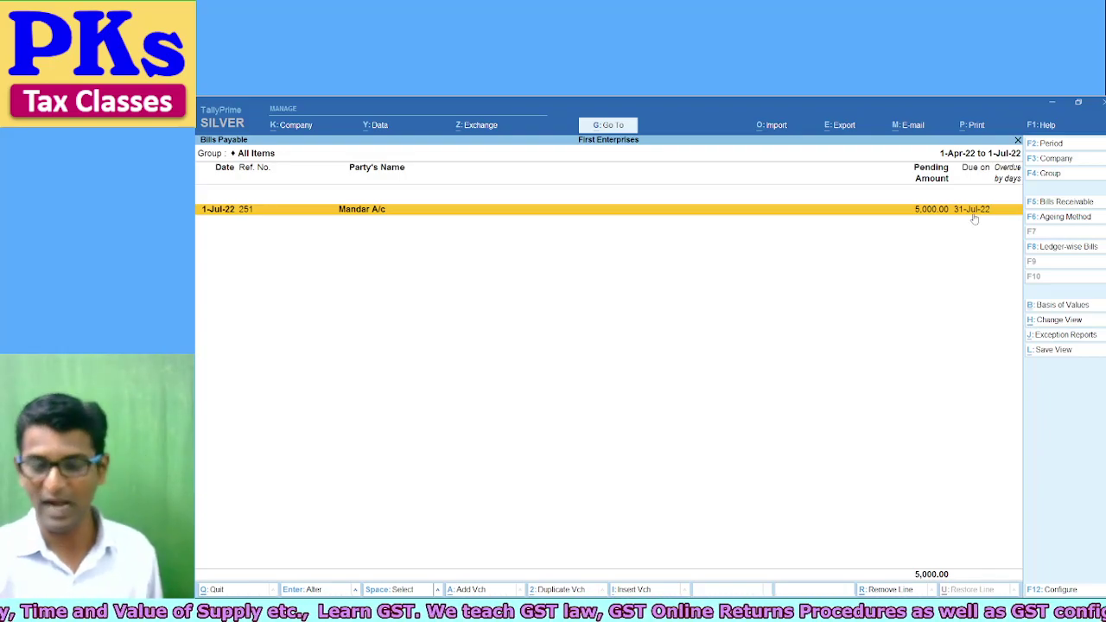
pyautogui.press('Escape')
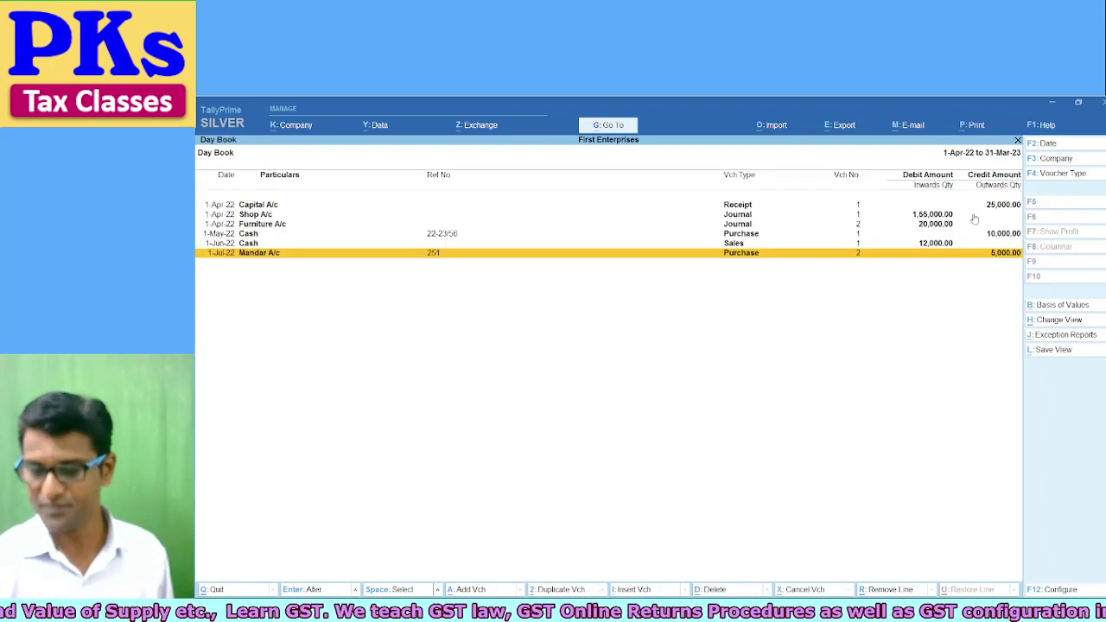
# - Open the Ledger Vouchers report for the supplier's account used in the July credit purchase
pyautogui.hotkey('alt', 'g')
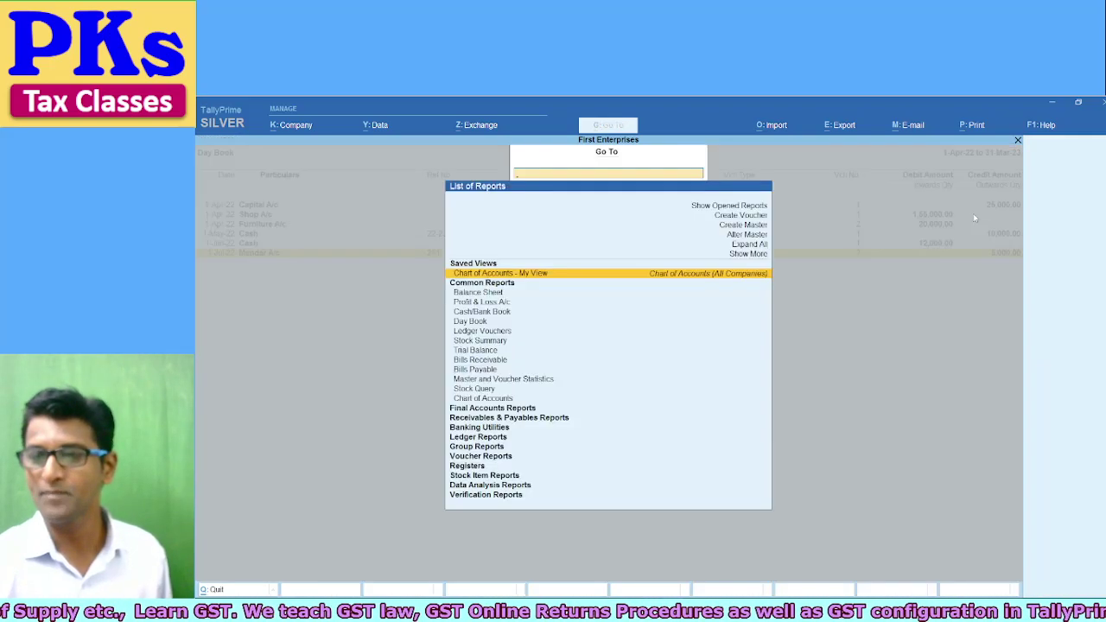
pyautogui.press('Down')
pyautogui.press('Down')
pyautogui.press('Down')
pyautogui.press('Down')
pyautogui.press('Down')
pyautogui.press('Return')
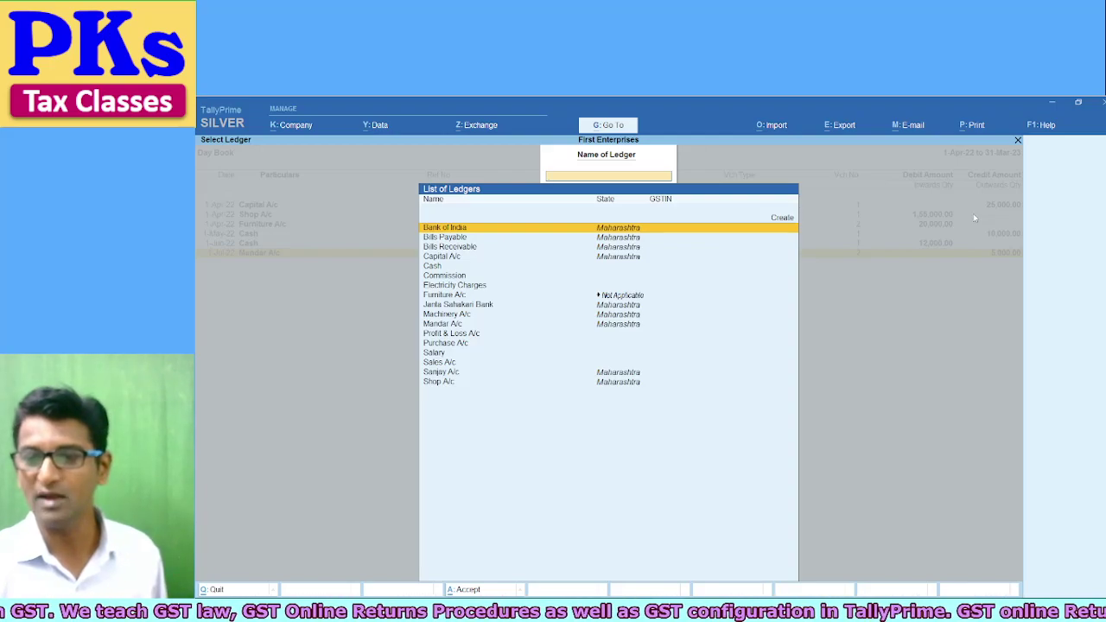
pyautogui.press('Down')
pyautogui.press('Down')
pyautogui.press('Down')
pyautogui.press('Down')
pyautogui.press('Down')
pyautogui.press('Down')
pyautogui.press('Down')
pyautogui.press('Down')
pyautogui.press('Down')
pyautogui.press('Down')
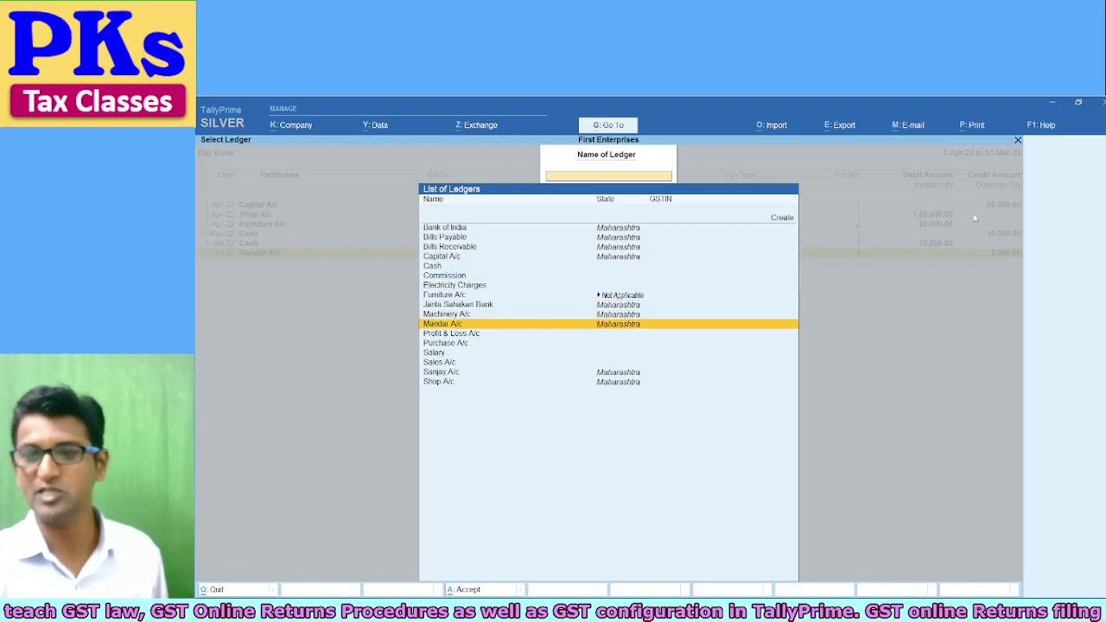
pyautogui.press('Down')
pyautogui.press('Up')
pyautogui.press('Return')
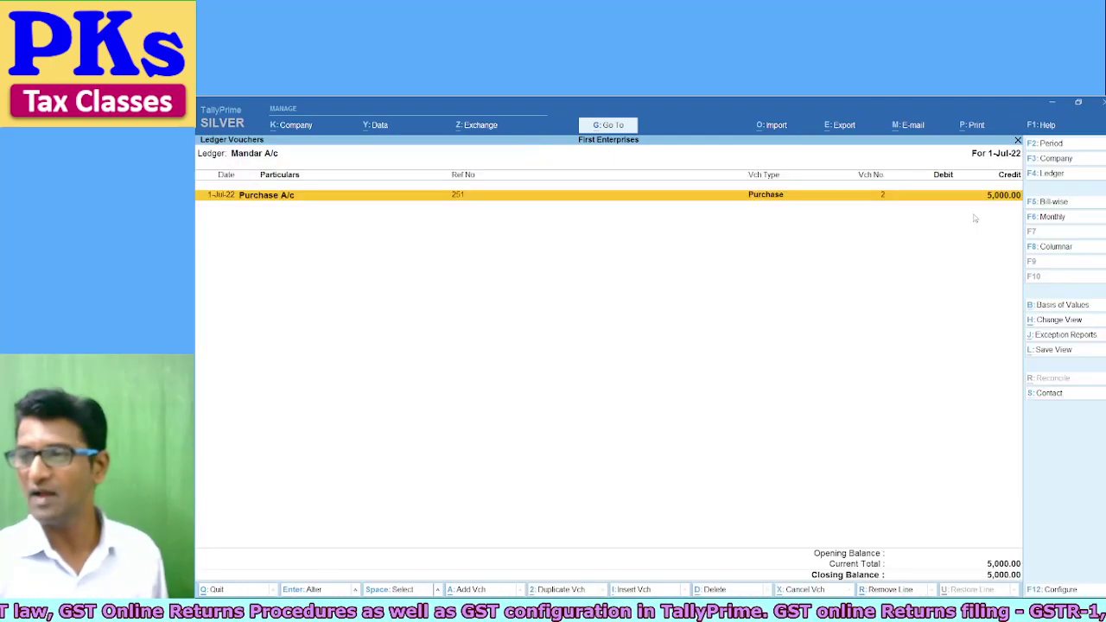